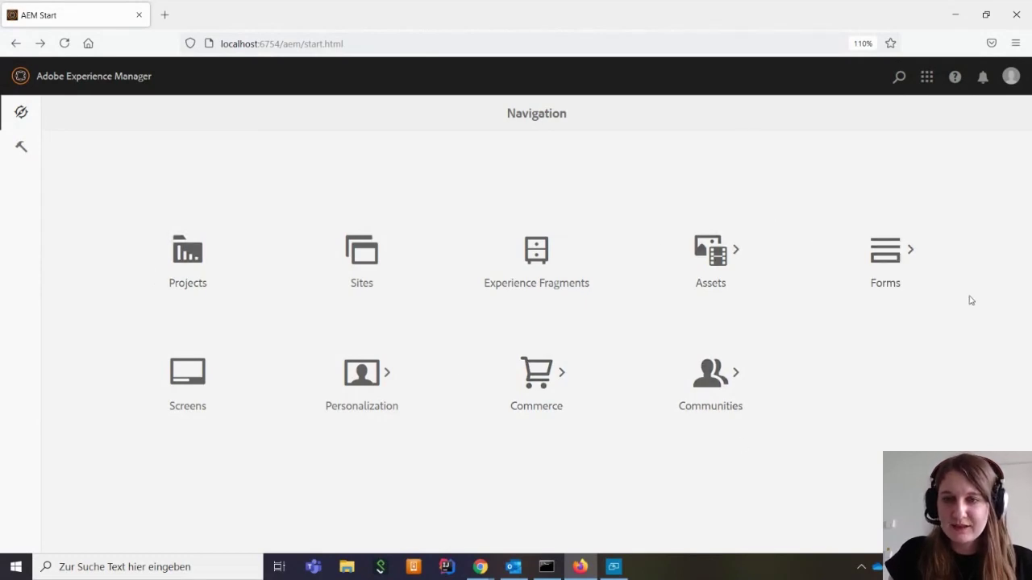
In Forms & Documents, start a new adaptive form via Create > Adaptive Form
left_click(883, 263)
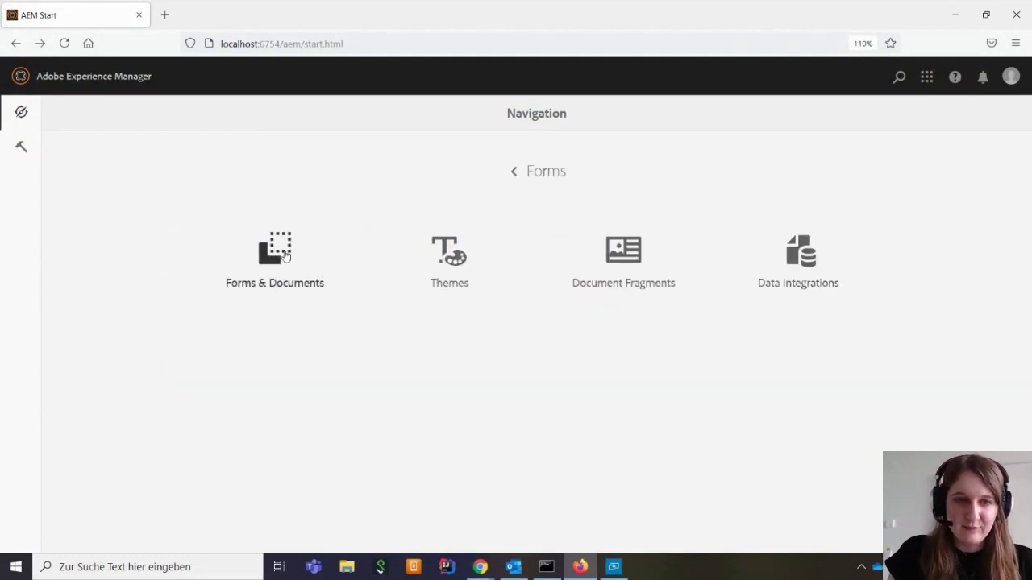
left_click(284, 256)
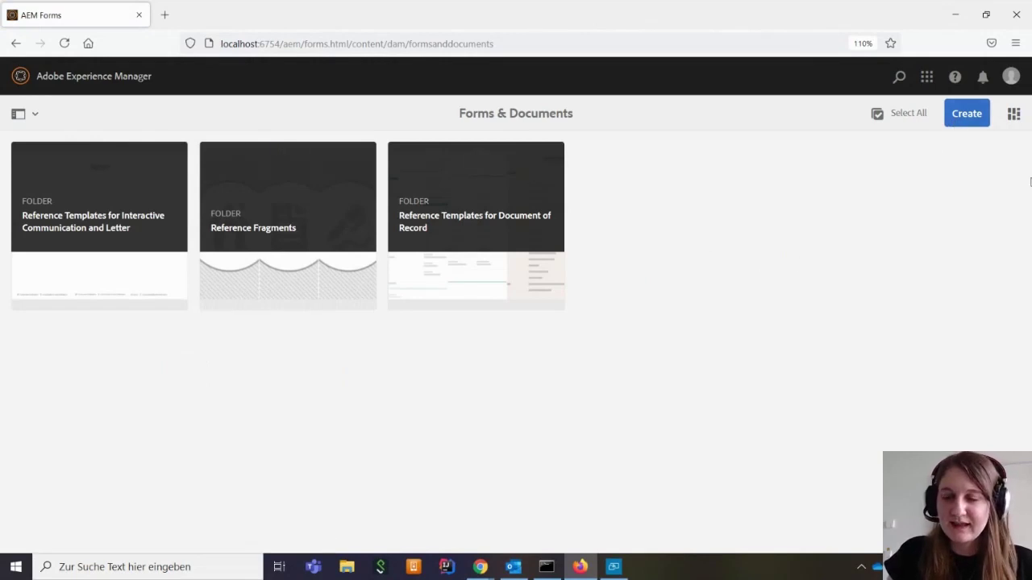
left_click(964, 115)
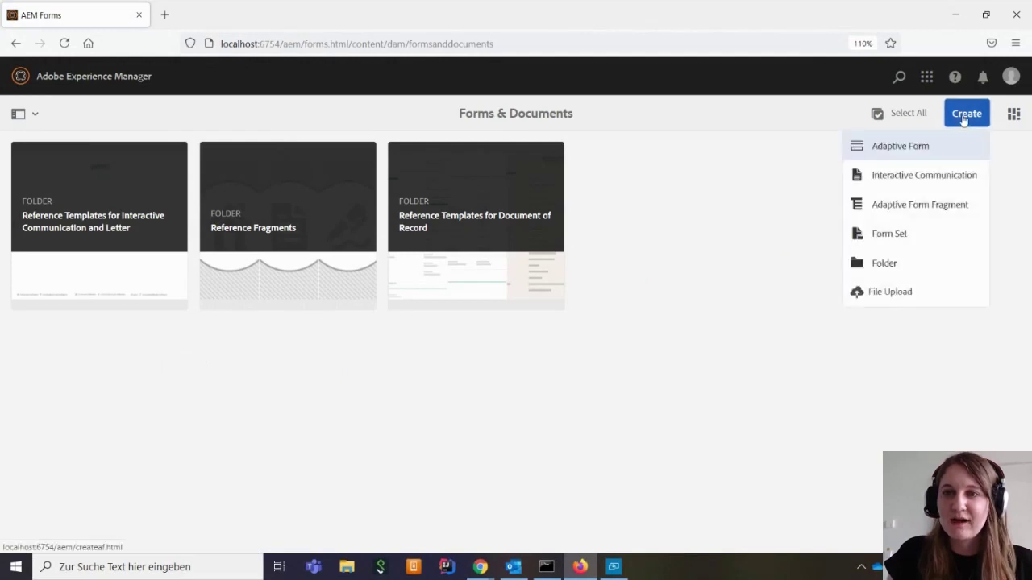
left_click(923, 145)
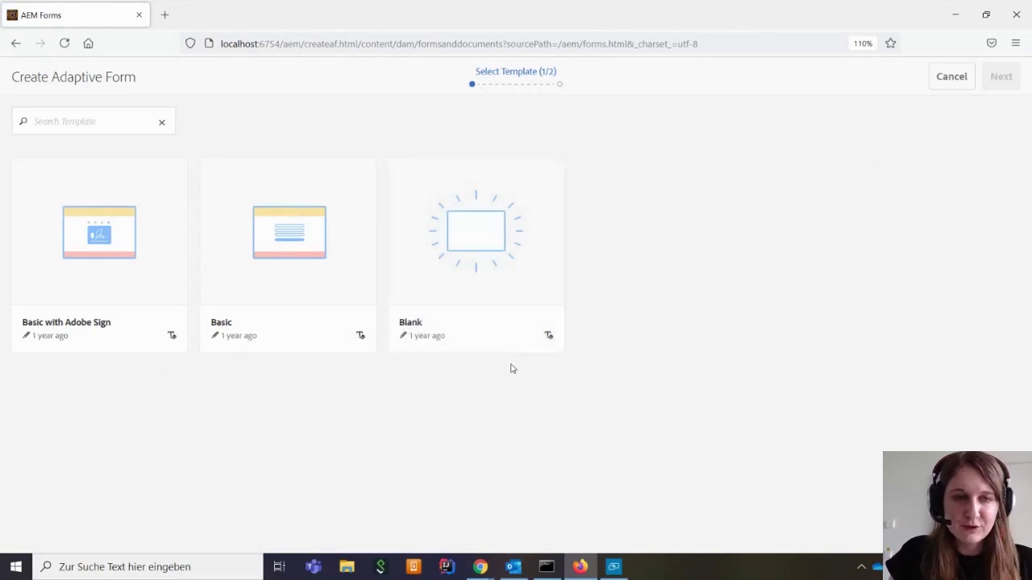
Choose the Blank template and enter 'Aussendienst' as the form title
left_click(486, 258)
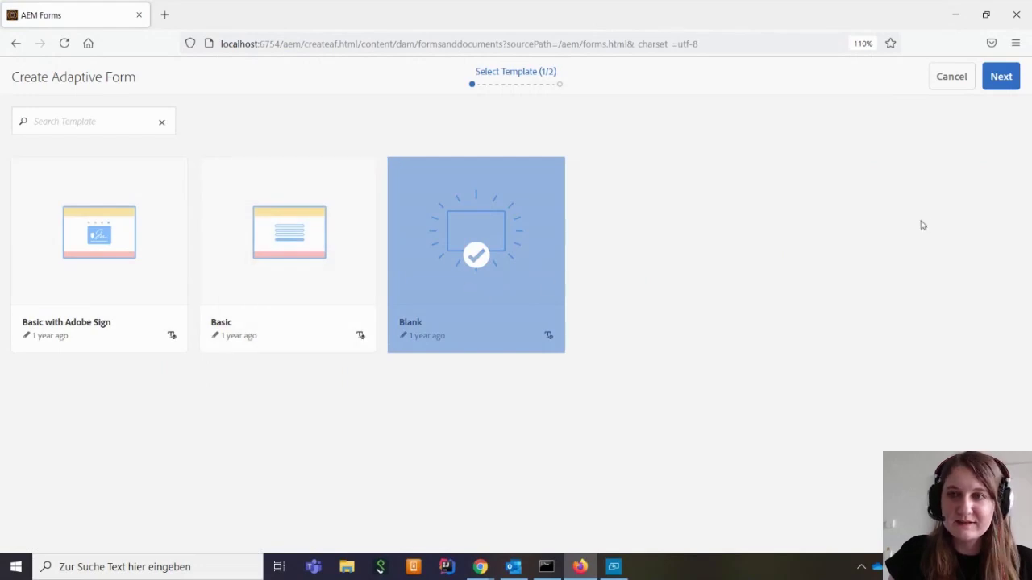
left_click(999, 78)
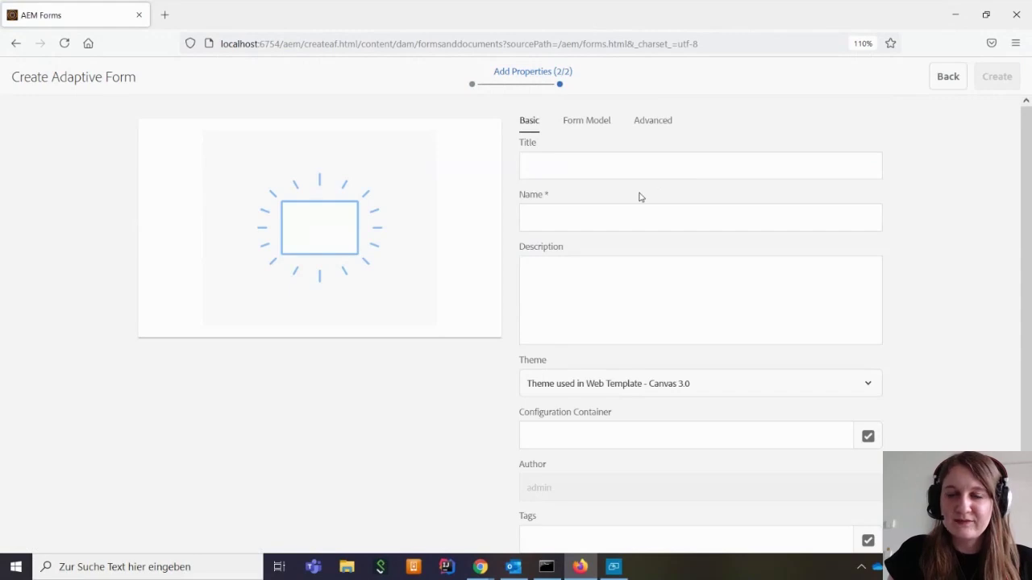
left_click(563, 168)
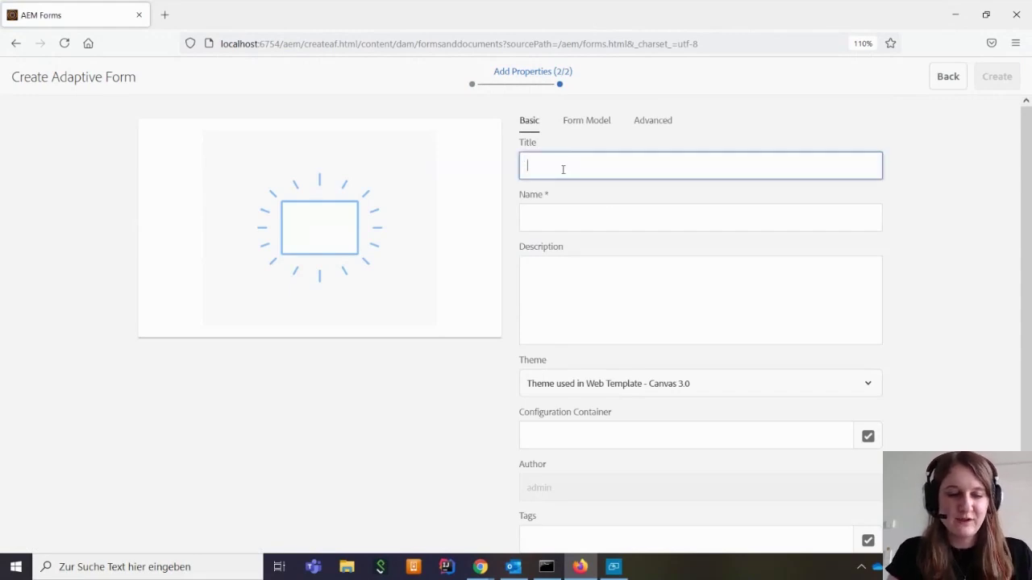
type("Aussen")
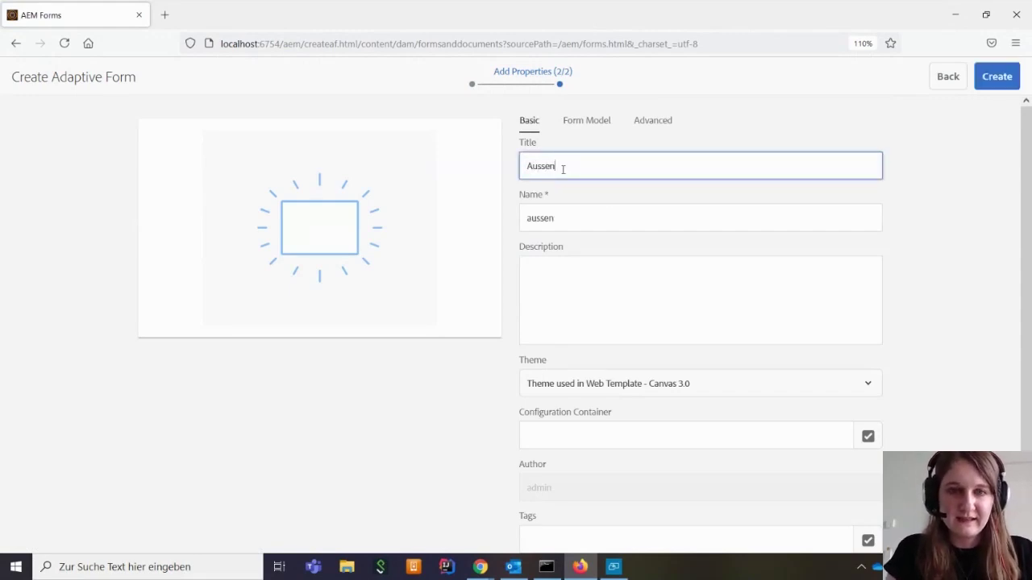
type("dienst")
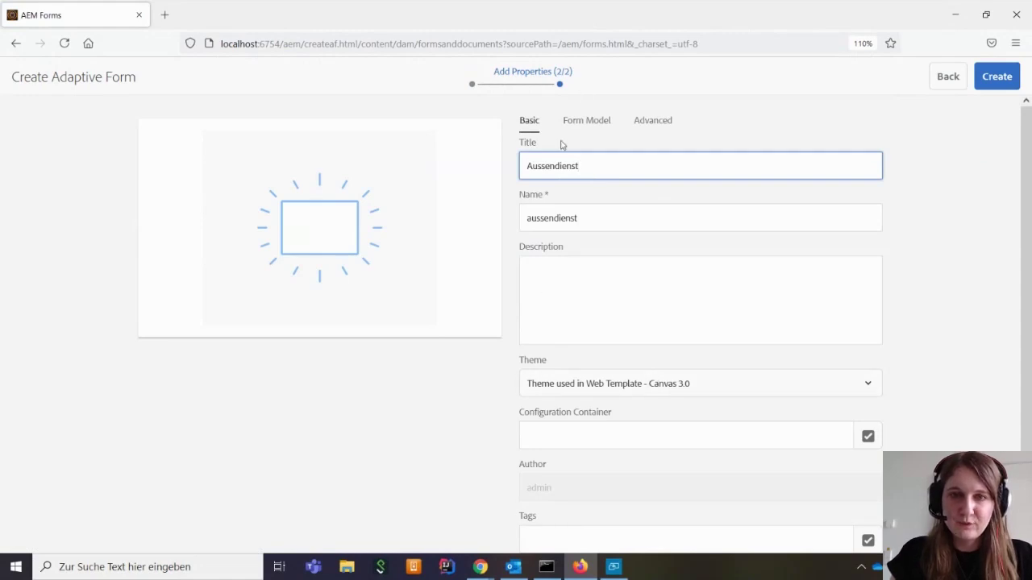
Set the form model to Schema and upload schema.xsd from the AmpleggsEngineering folder
left_click(580, 126)
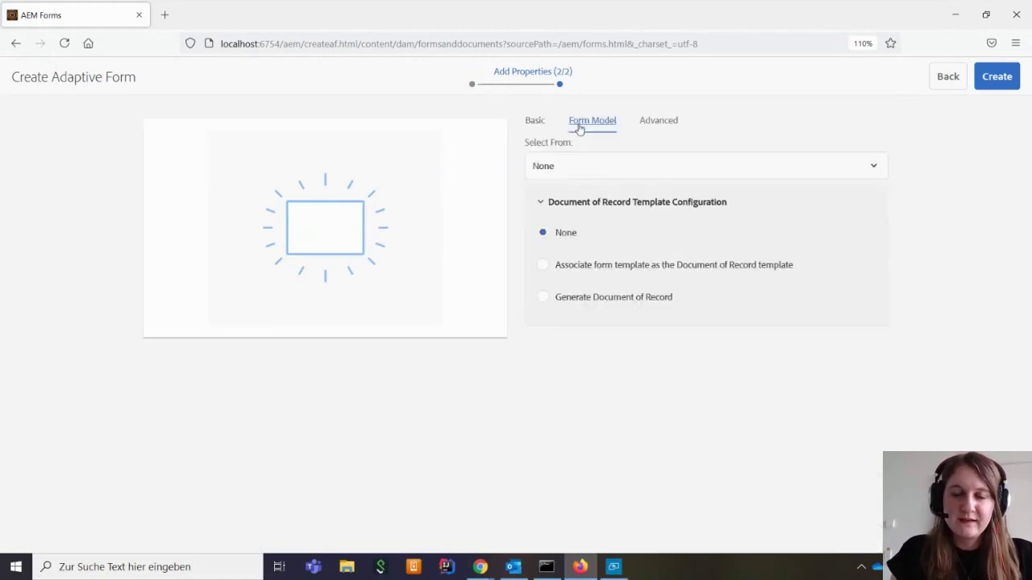
left_click(598, 173)
left_click(608, 258)
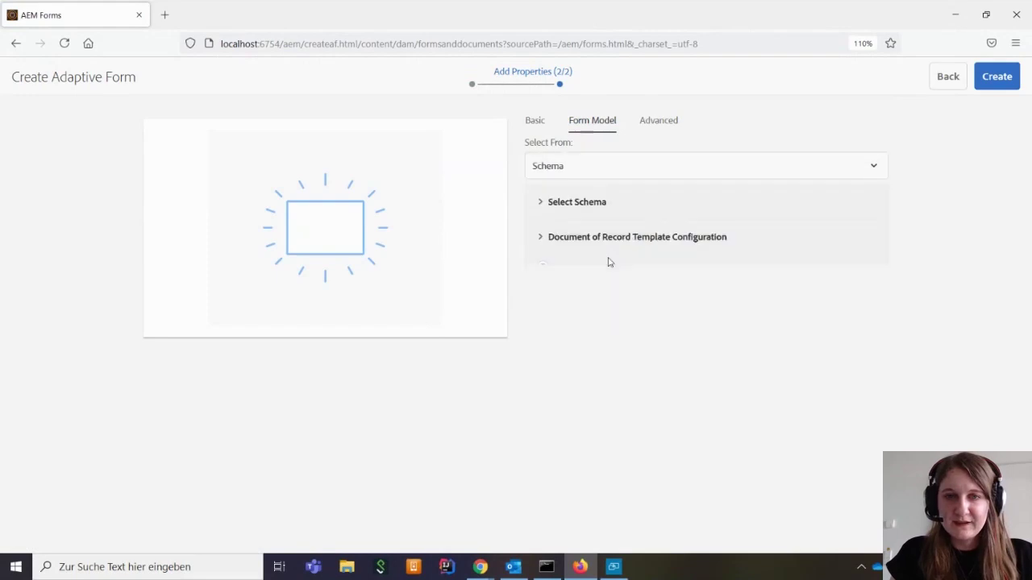
left_click(549, 212)
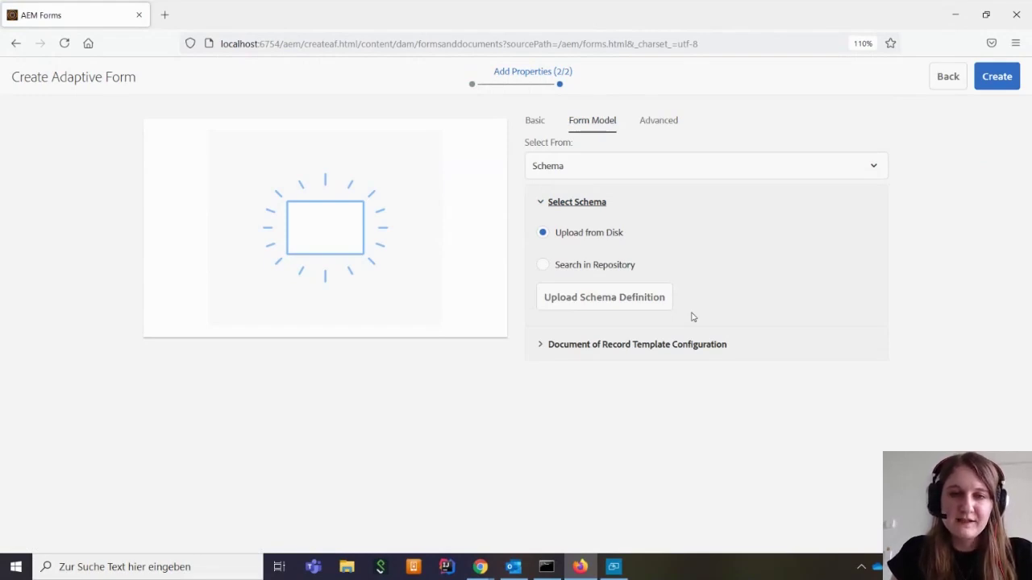
left_click(602, 299)
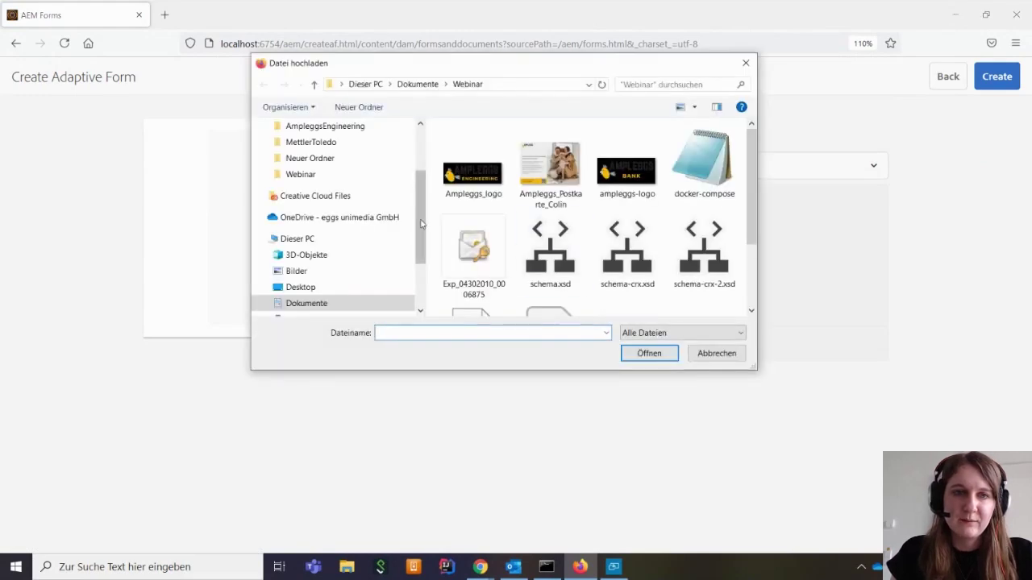
scroll(350, 201, "up", 1)
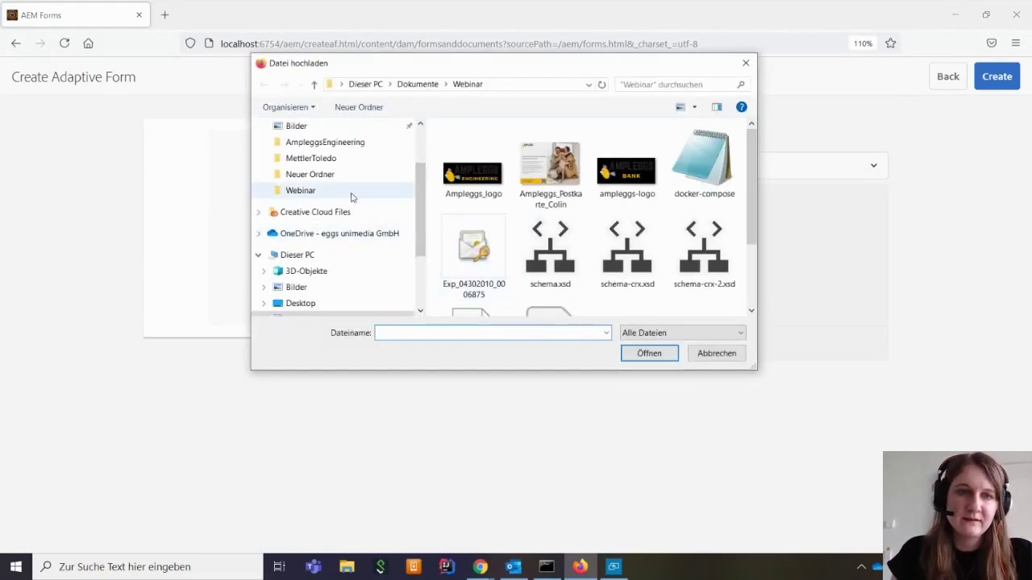
left_click(338, 142)
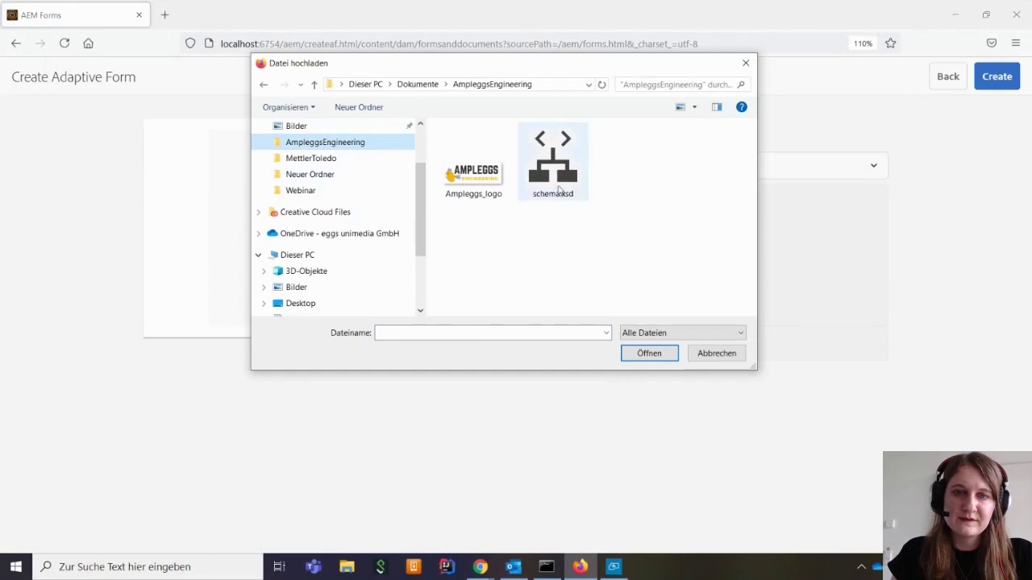
left_click(558, 188)
left_click(650, 359)
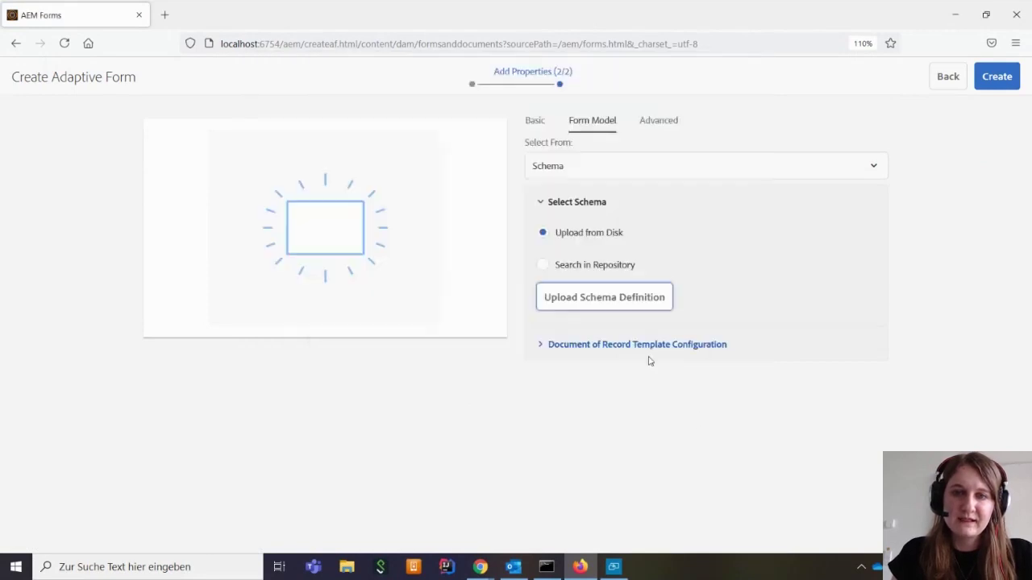
Use 'data' as the schema root element and create the form
left_click(844, 309)
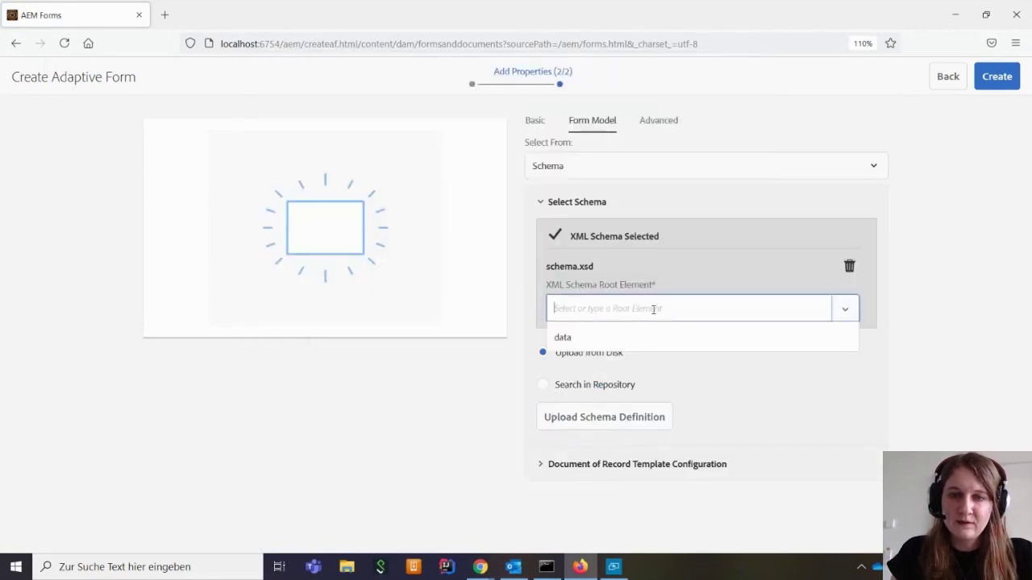
left_click(619, 337)
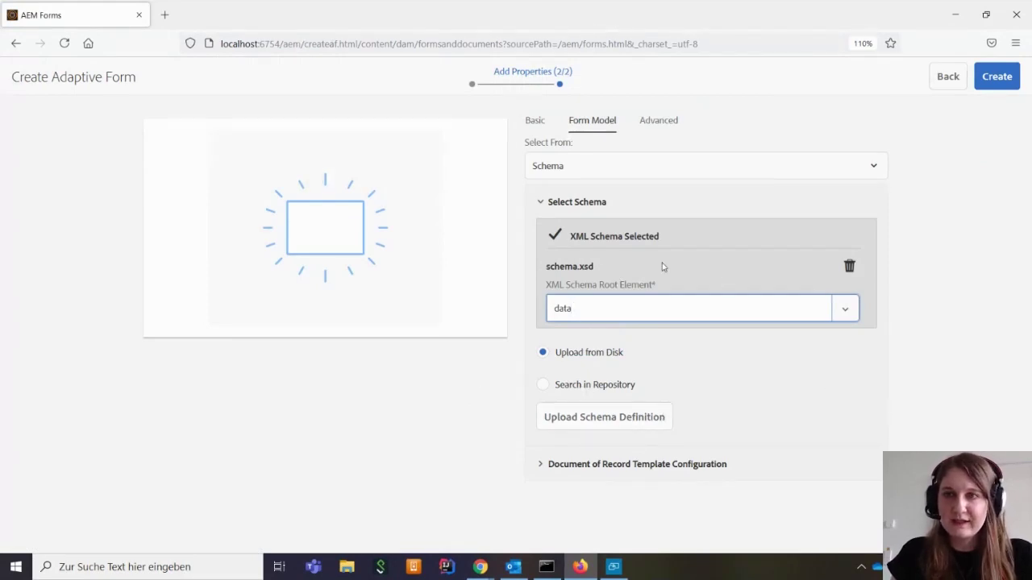
left_click(997, 77)
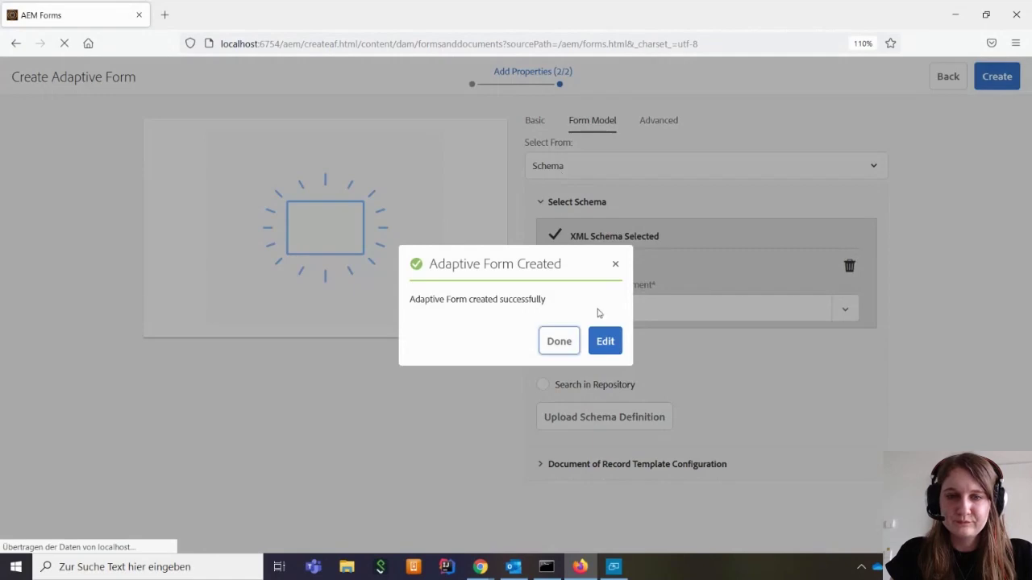
Choose Edit in the Adaptive Form Created dialog to open Aussendienst in the editor
left_click(605, 342)
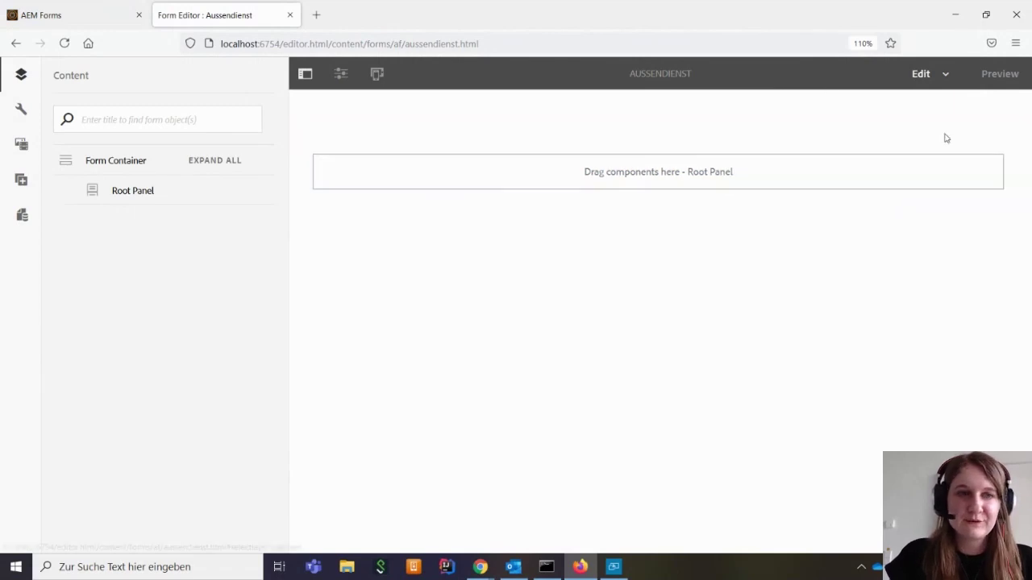
Show Data Sources and expand Standort, Checkliste and Wartungsobjekt to reveal their fields
left_click(23, 216)
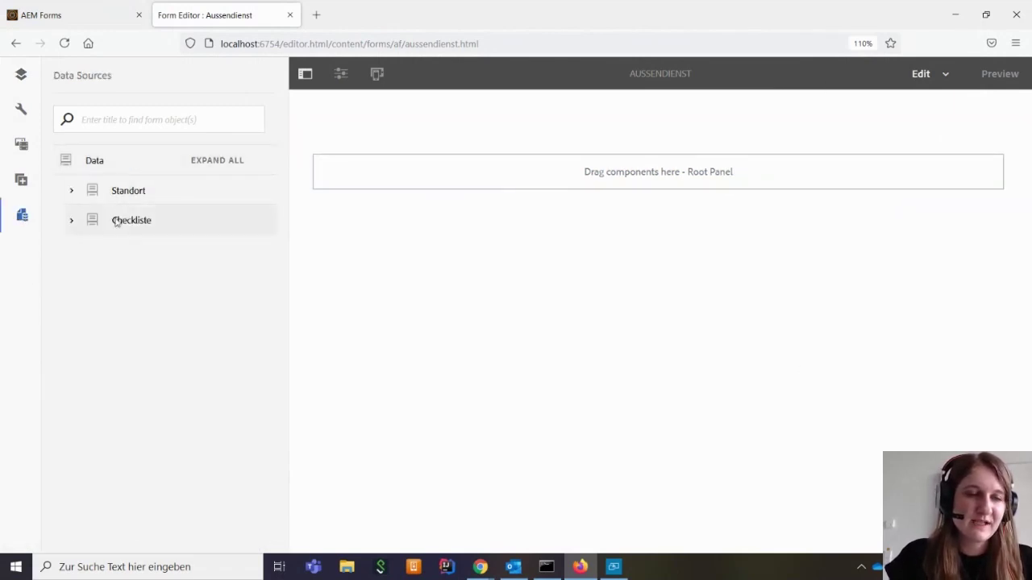
left_click(71, 191)
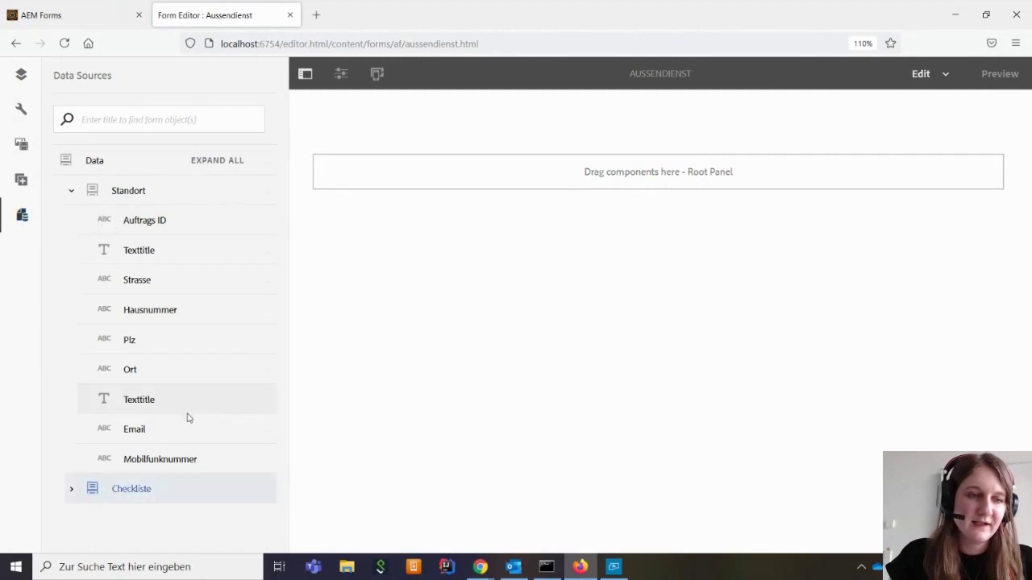
left_click(95, 487)
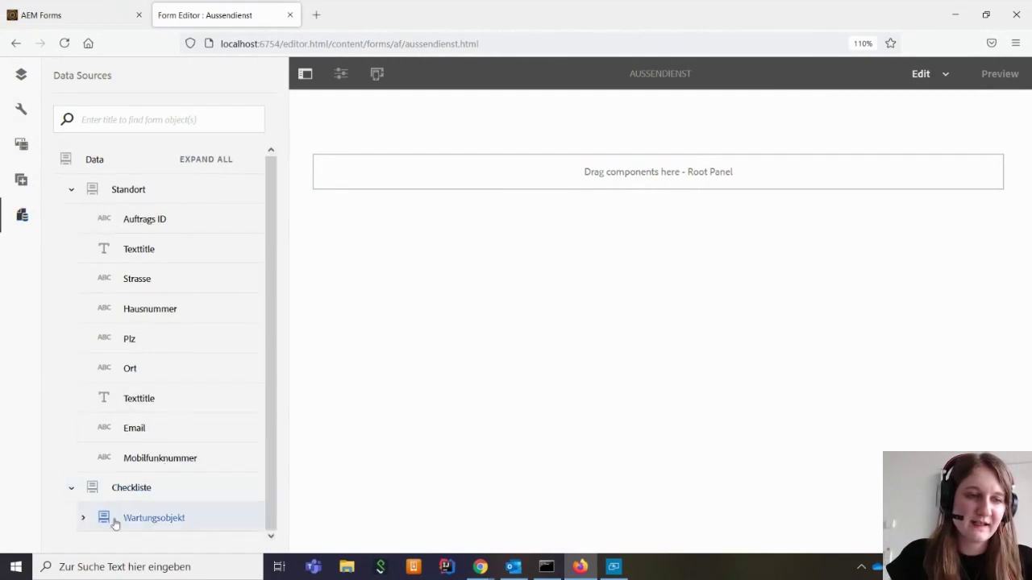
left_click(83, 517)
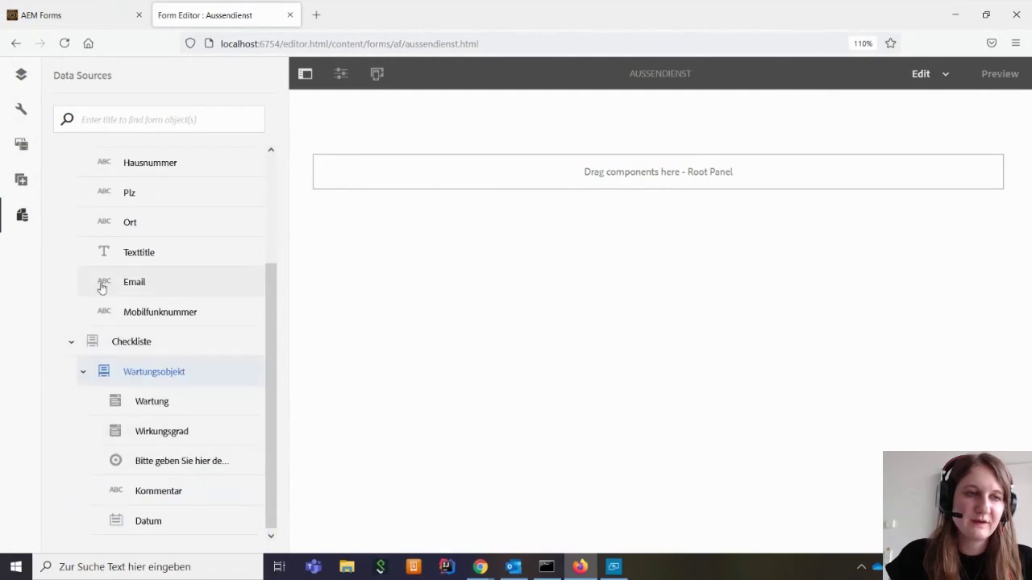
scroll(97, 293, "up", 3)
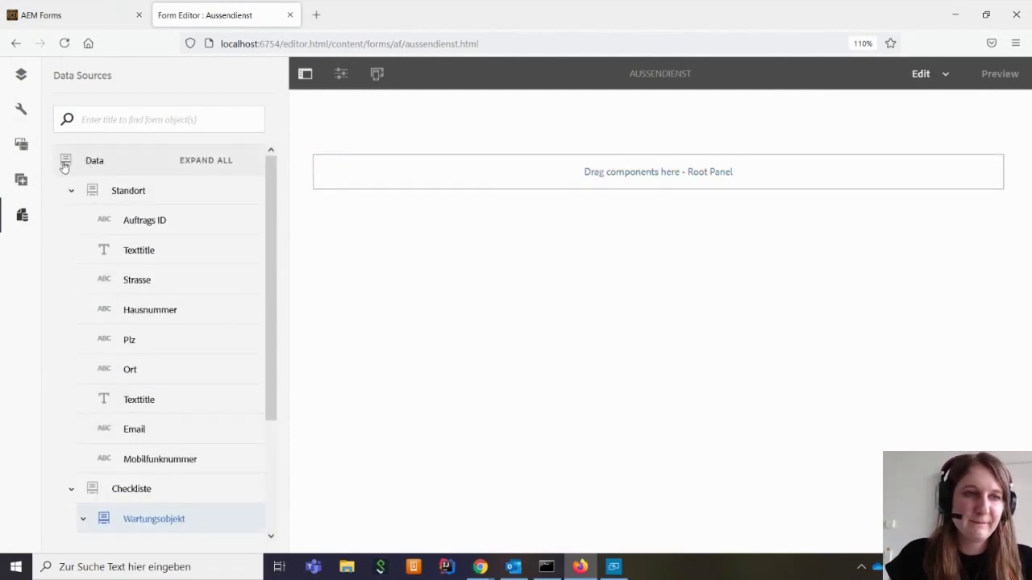
left_click_drag(96, 165, 645, 174)
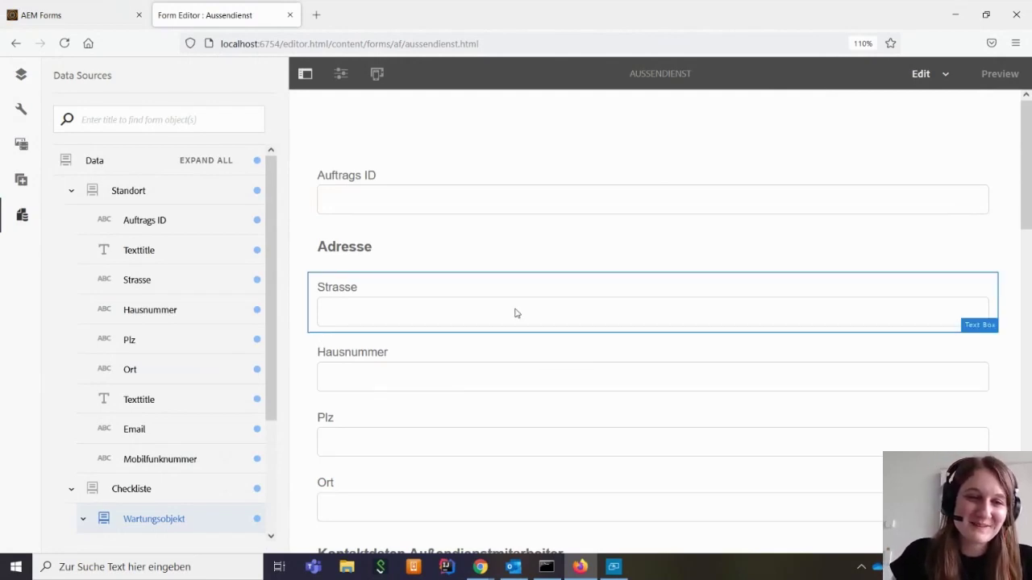
scroll(226, 366, "down", 2)
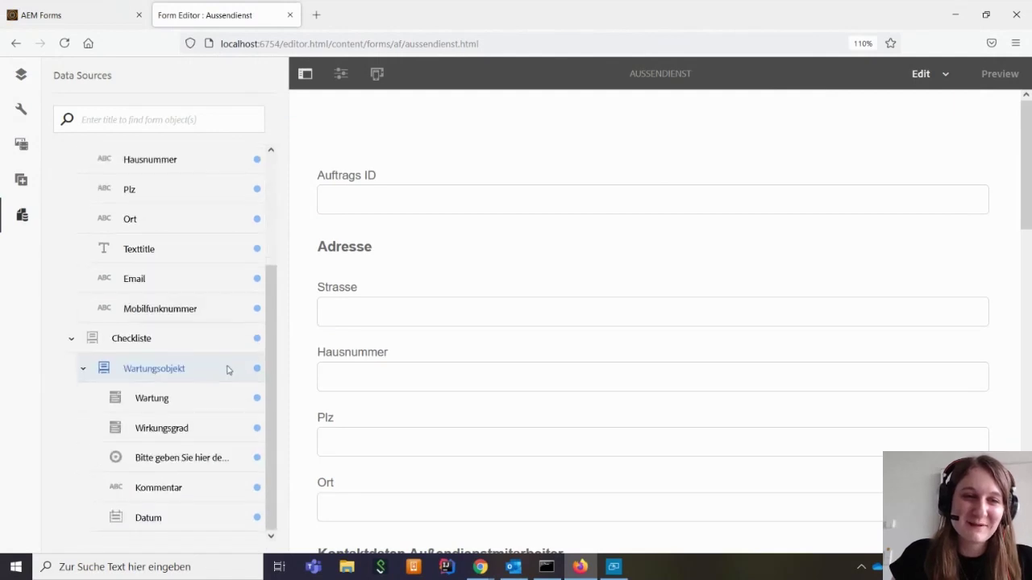
scroll(226, 366, "up", 2)
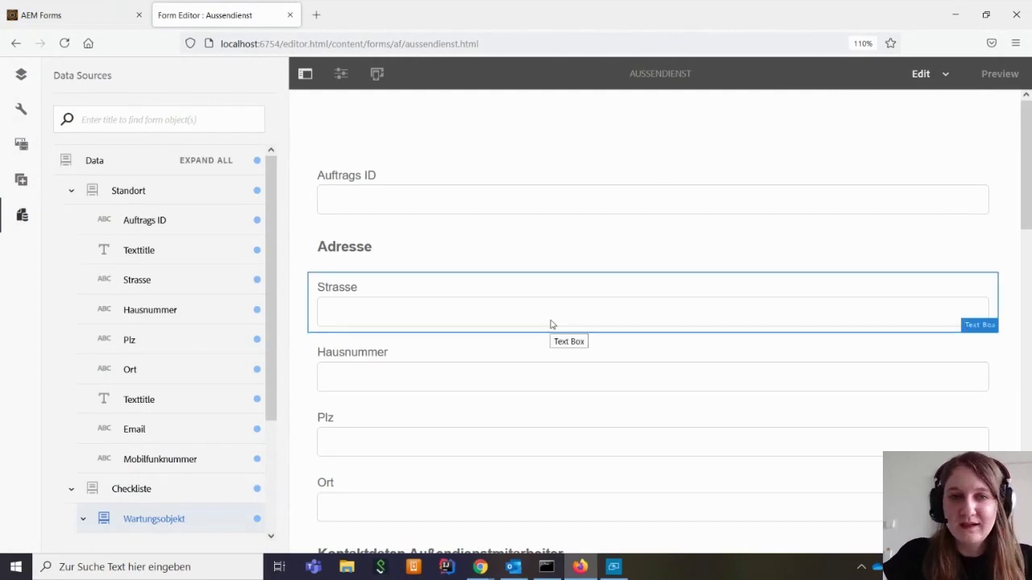
scroll(552, 324, "down", 1)
scroll(551, 324, "down", 1)
scroll(551, 324, "up", 2)
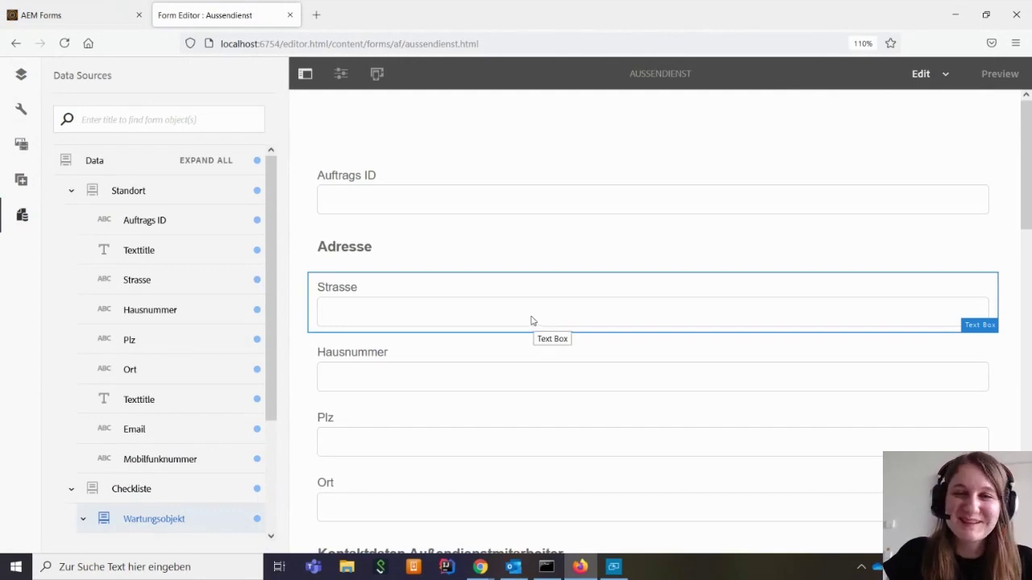
scroll(603, 294, "down", 2)
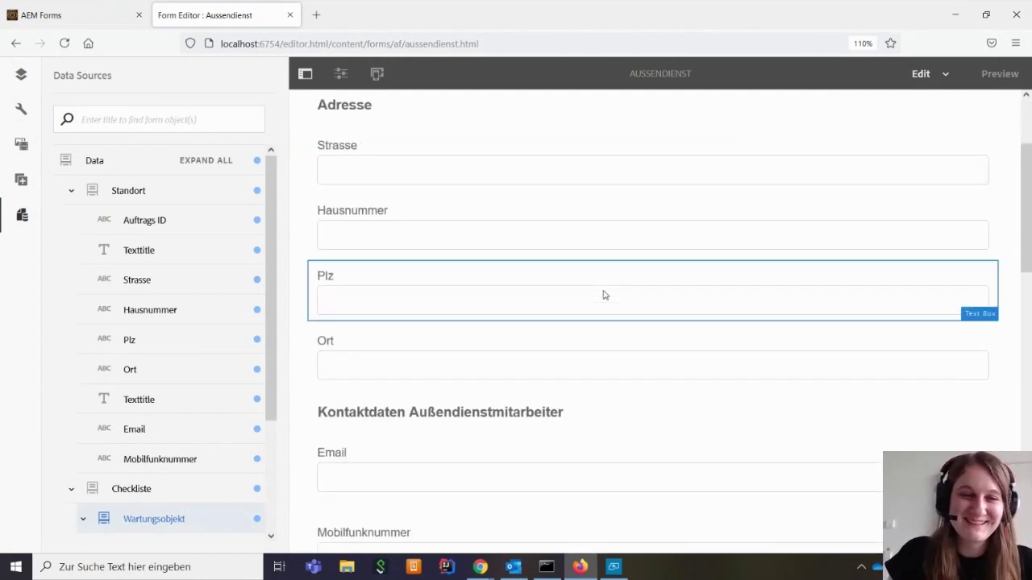
scroll(452, 317, "down", 2)
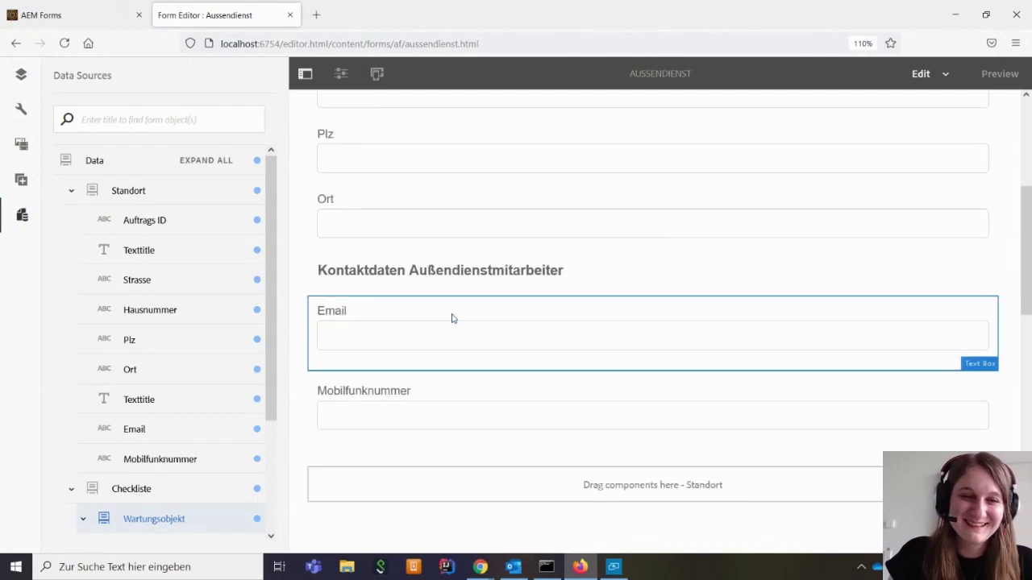
scroll(453, 319, "up", 4)
scroll(594, 295, "down", 3)
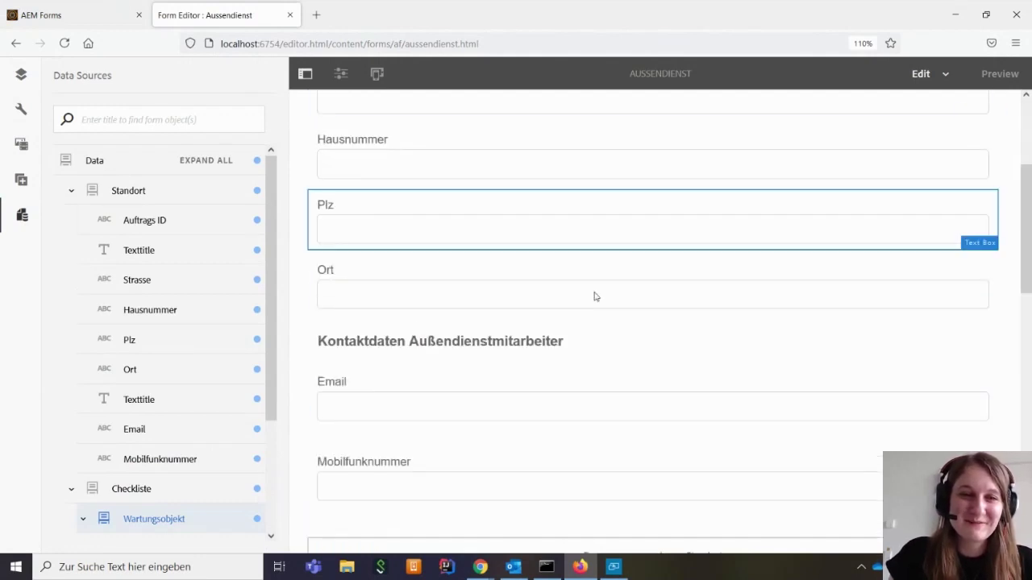
scroll(405, 287, "down", 2)
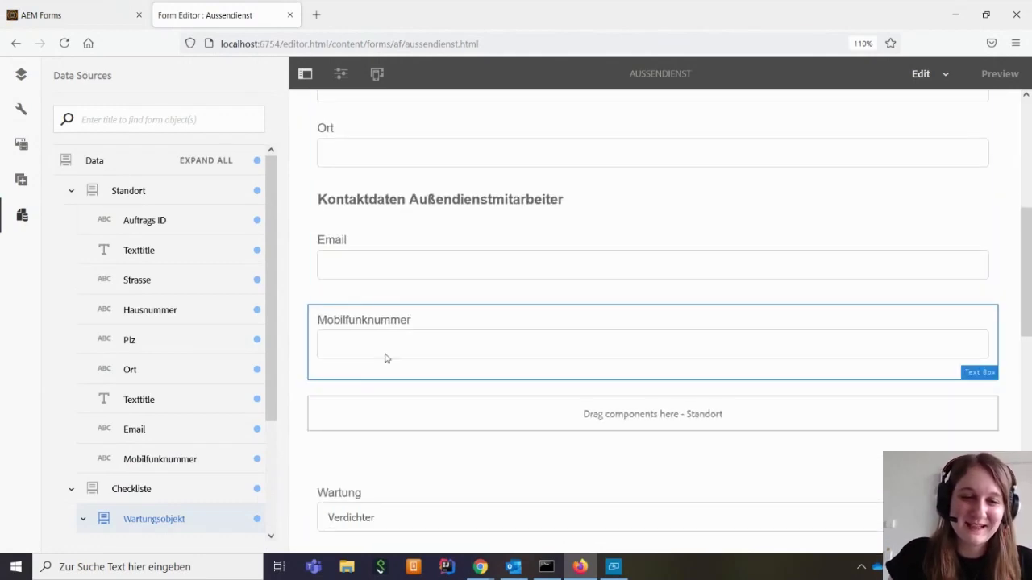
scroll(399, 362, "down", 5)
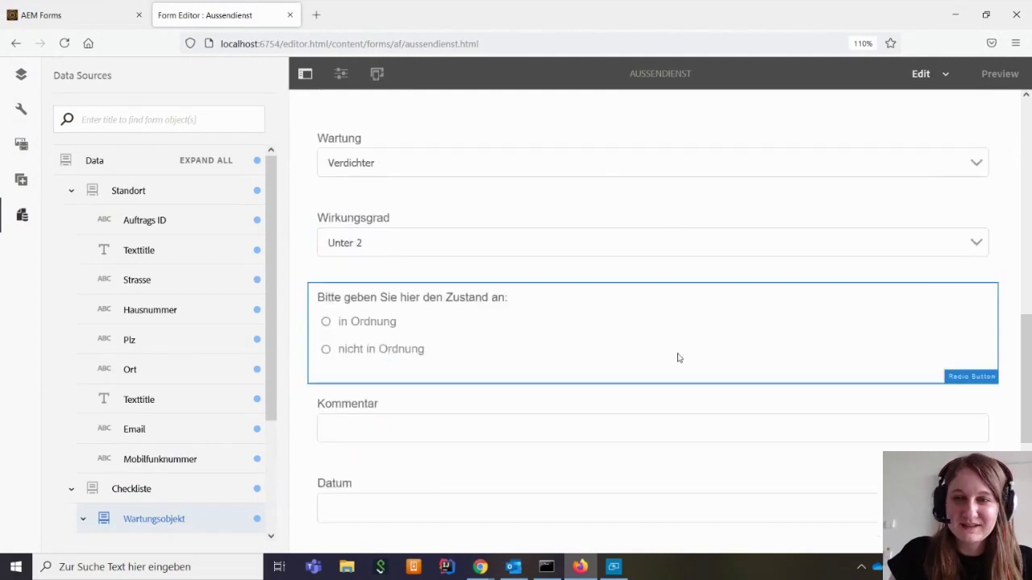
scroll(656, 396, "down", 1)
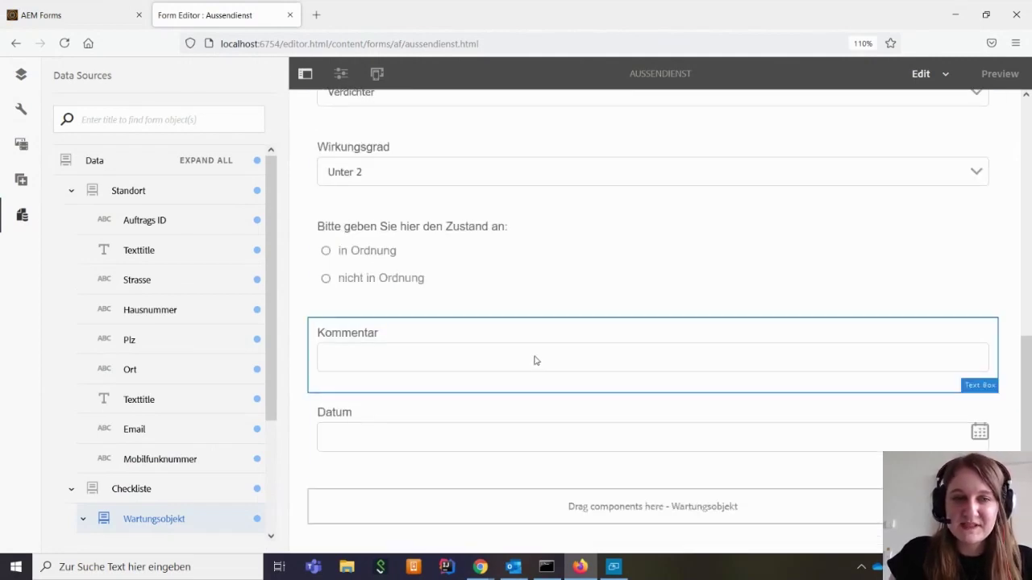
scroll(535, 359, "up", 1)
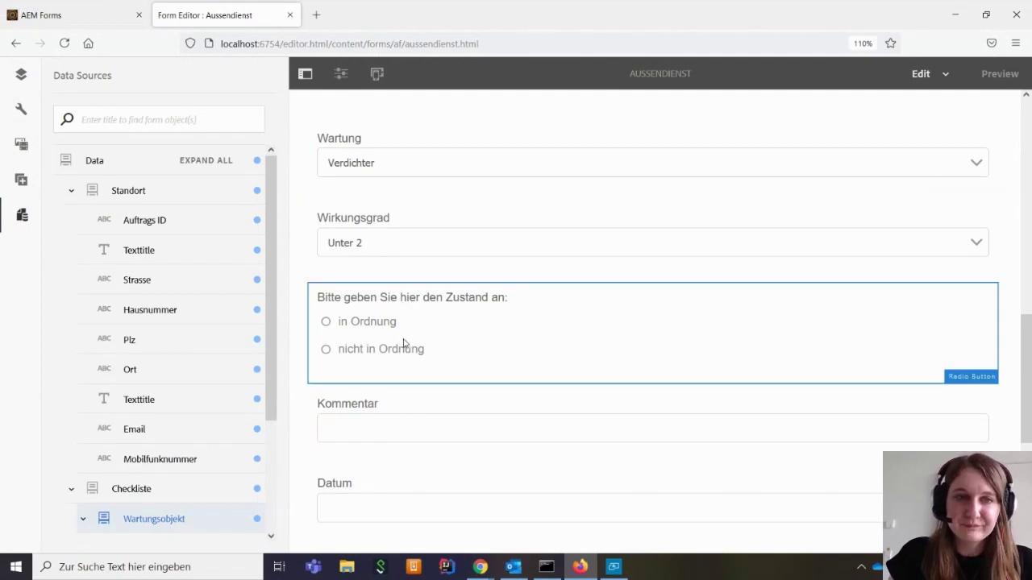
scroll(420, 266, "up", 3)
scroll(421, 266, "up", 8)
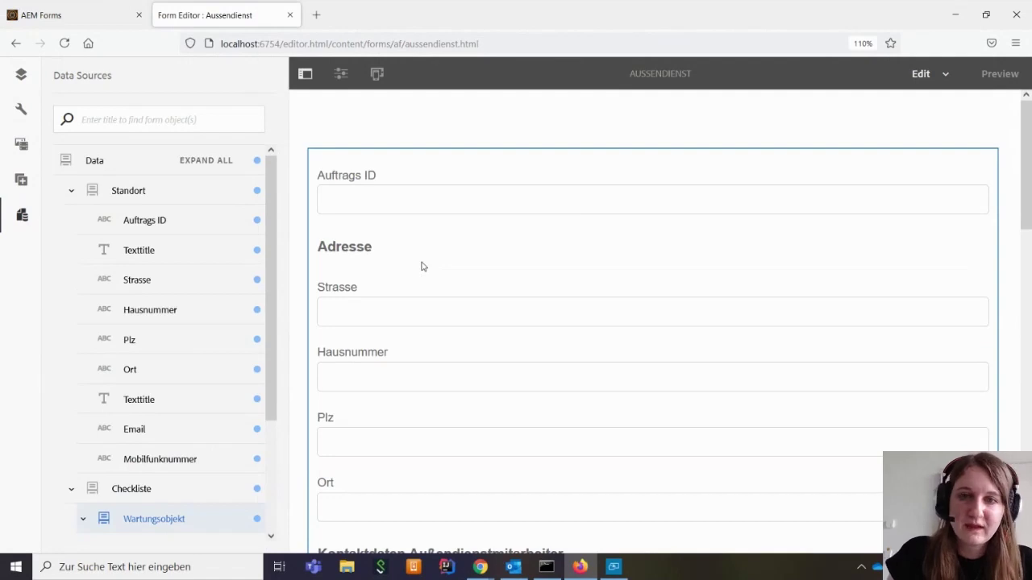
scroll(626, 276, "down", 10)
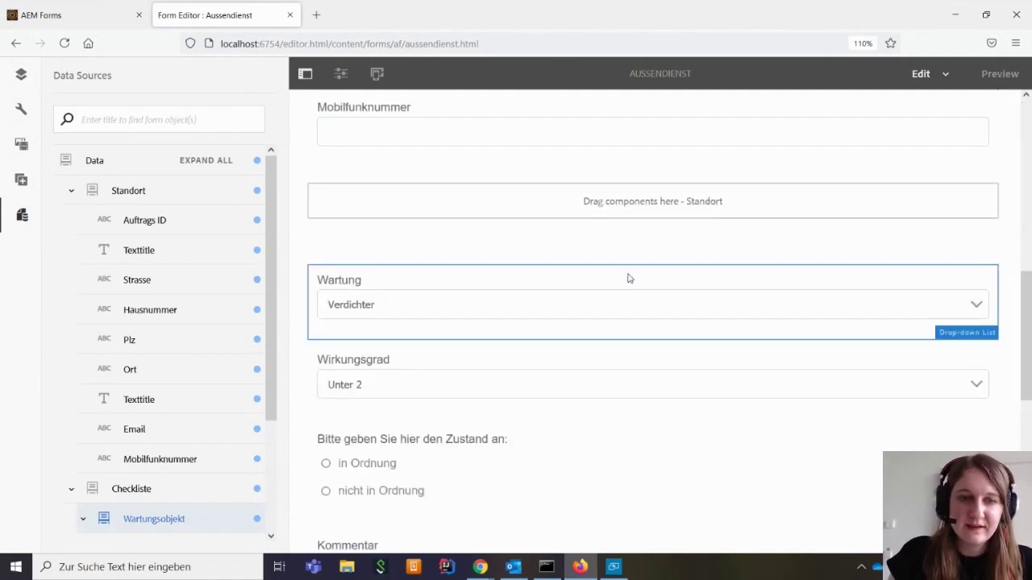
scroll(628, 277, "up", 9)
scroll(628, 278, "up", 1)
scroll(629, 278, "down", 10)
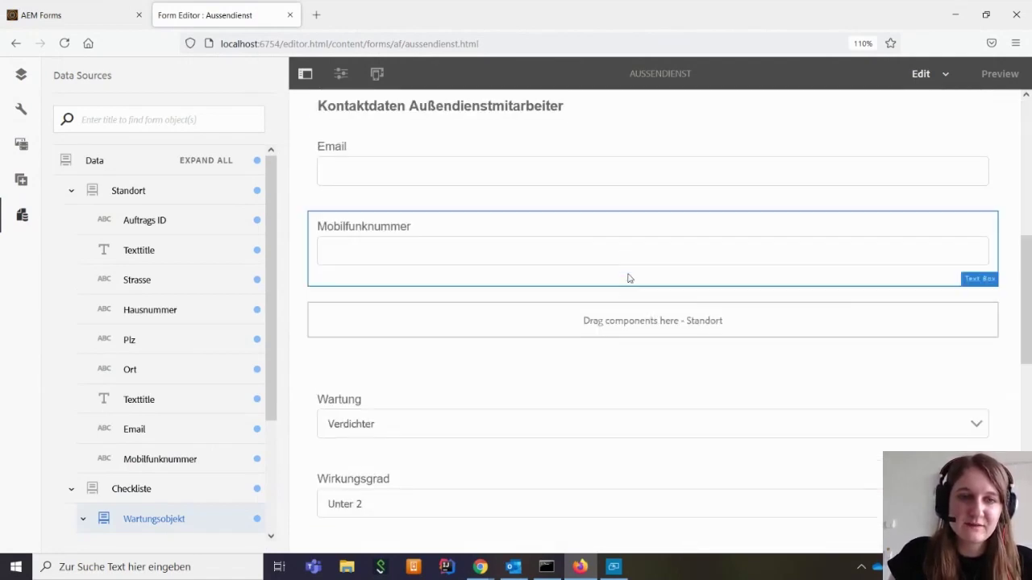
scroll(629, 278, "up", 10)
scroll(628, 277, "up", 3)
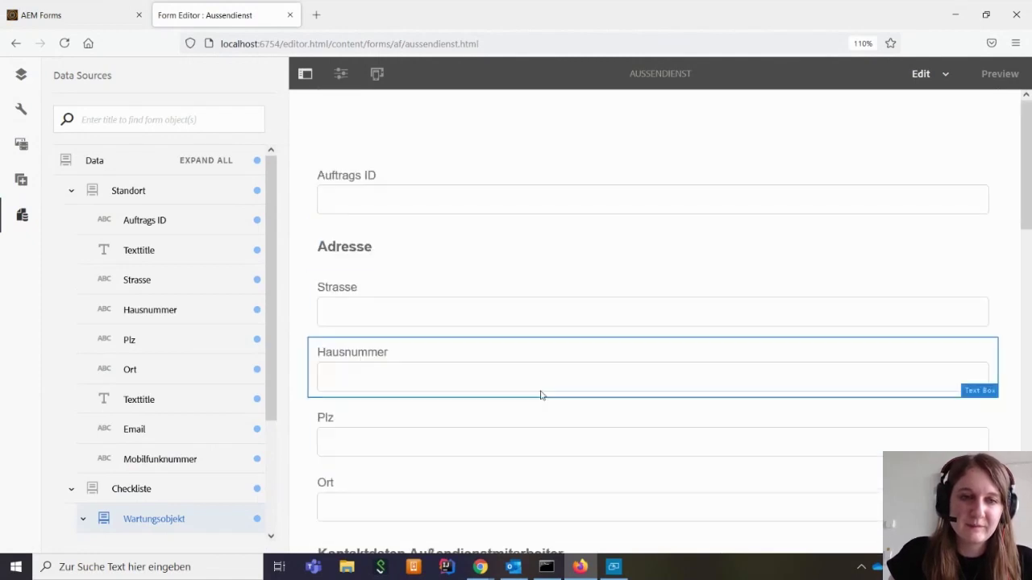
scroll(541, 394, "down", 10)
scroll(541, 395, "up", 12)
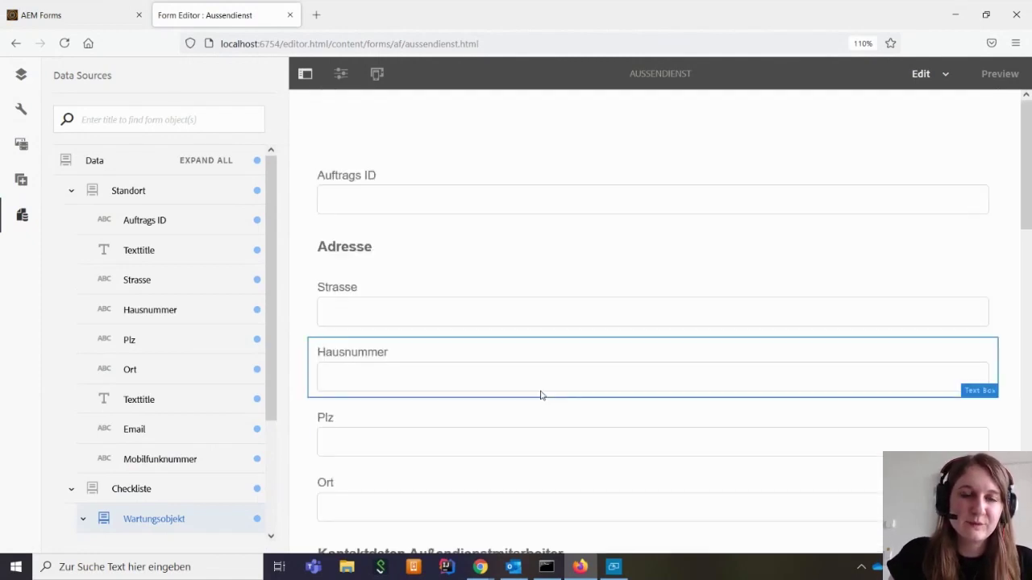
Configure the Data panel with the Tabs on Left layout and save it
left_click(324, 156)
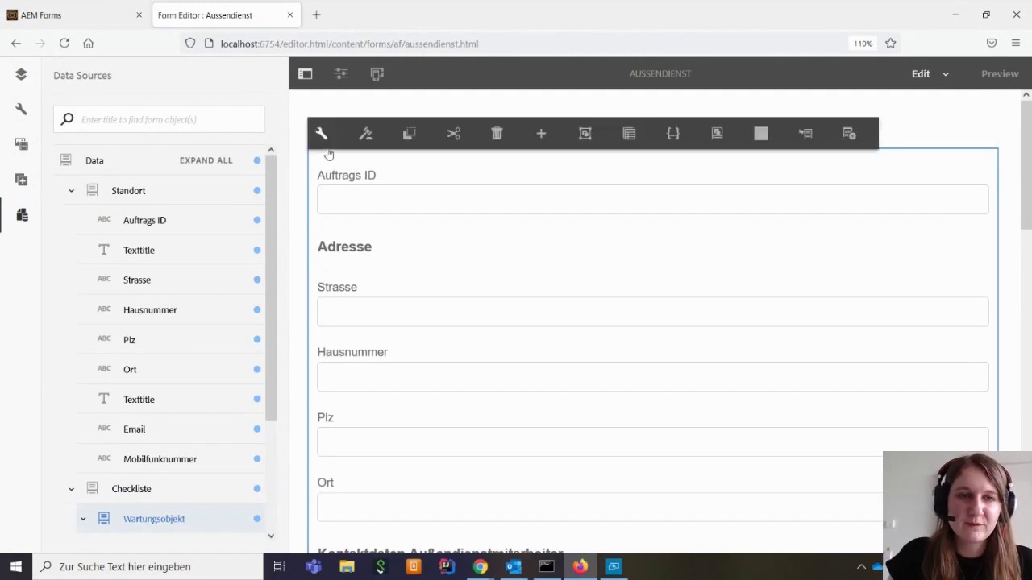
left_click(20, 74)
left_click(185, 226)
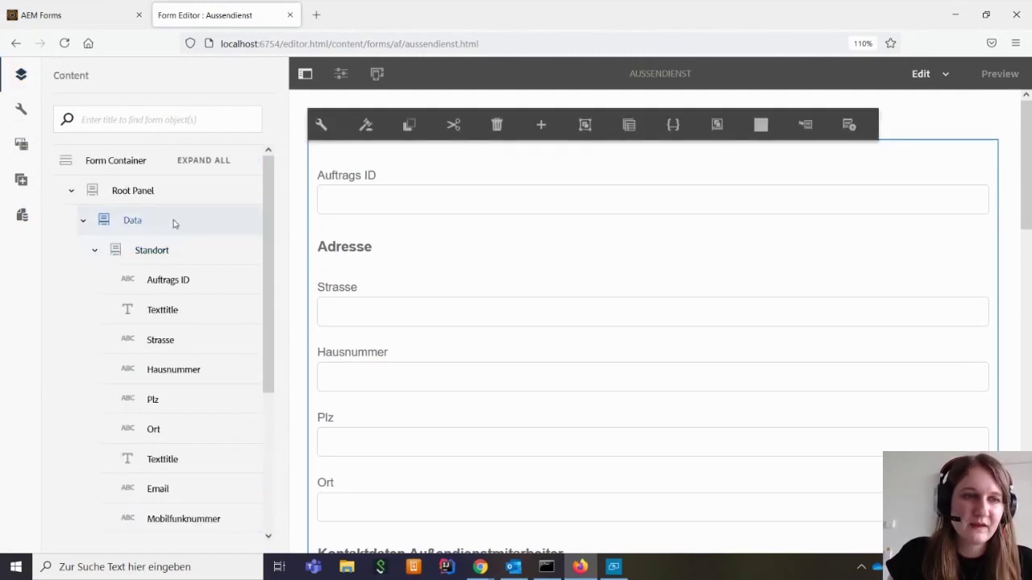
left_click(323, 127)
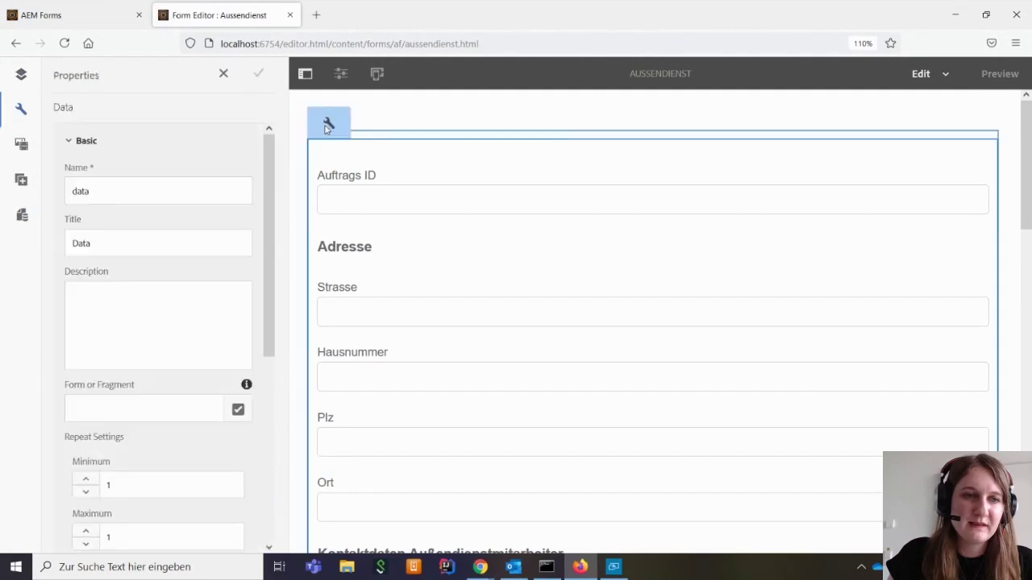
scroll(187, 381, "down", 5)
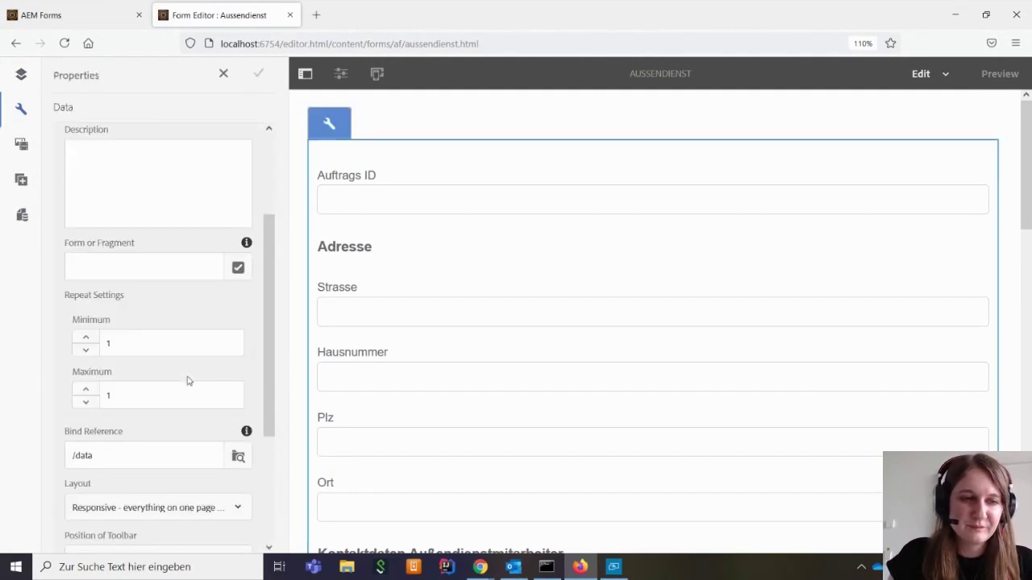
left_click(134, 320)
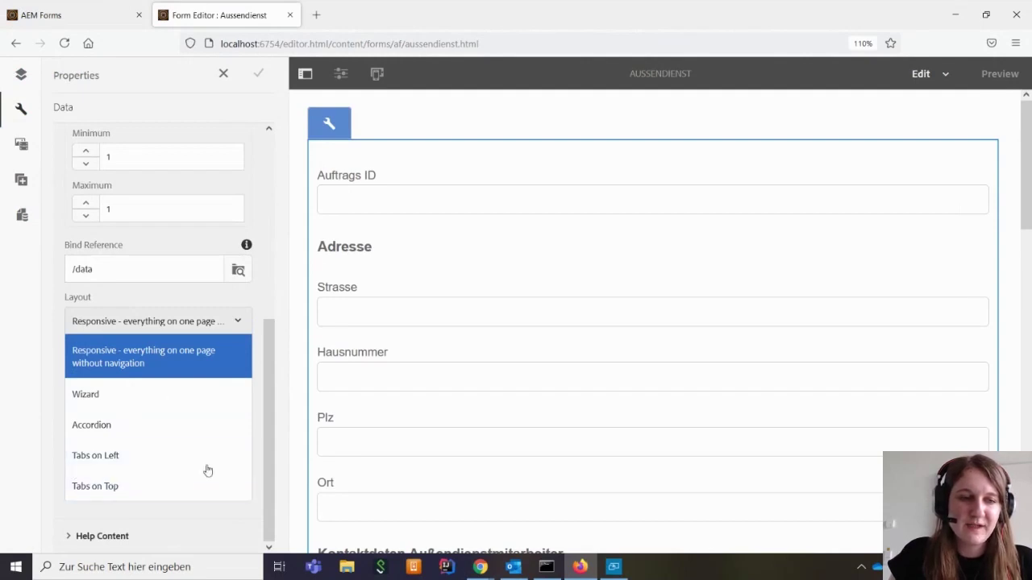
left_click(138, 460)
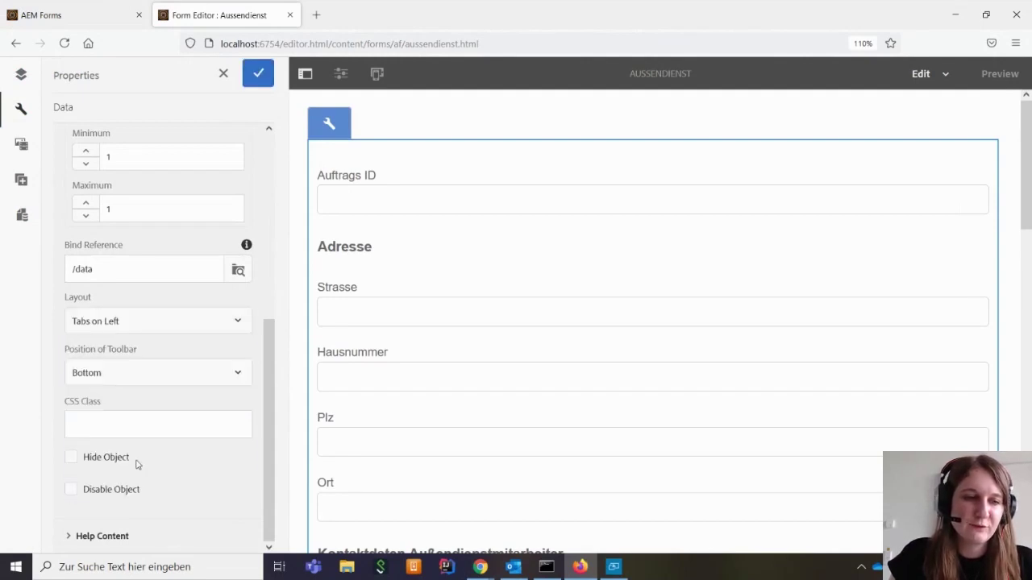
left_click(258, 74)
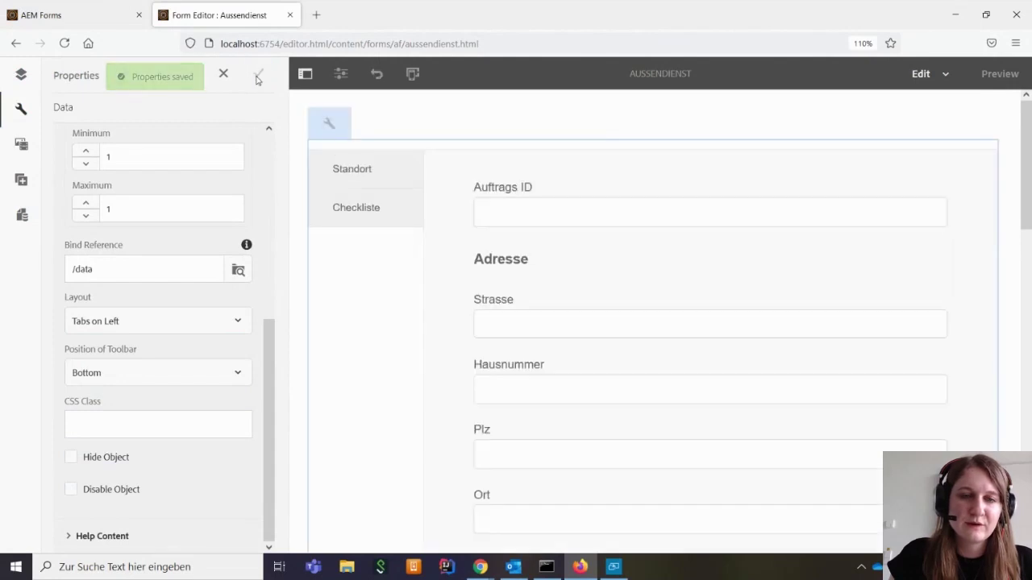
Switch back and forth between the Standort and Checkliste tabs, ending on Checkliste
left_click(377, 218)
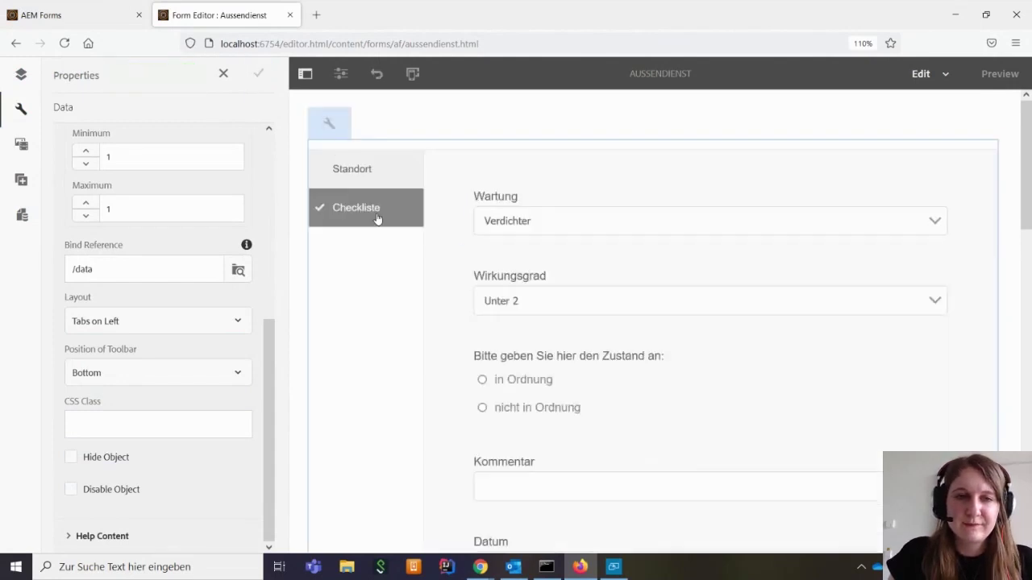
left_click(376, 179)
left_click(379, 200)
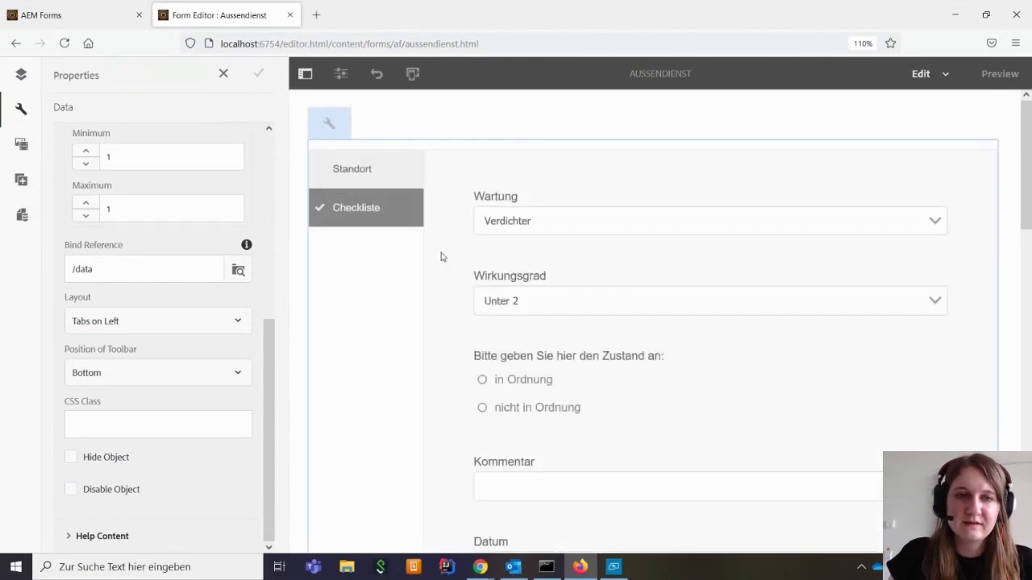
left_click(357, 165)
left_click(376, 208)
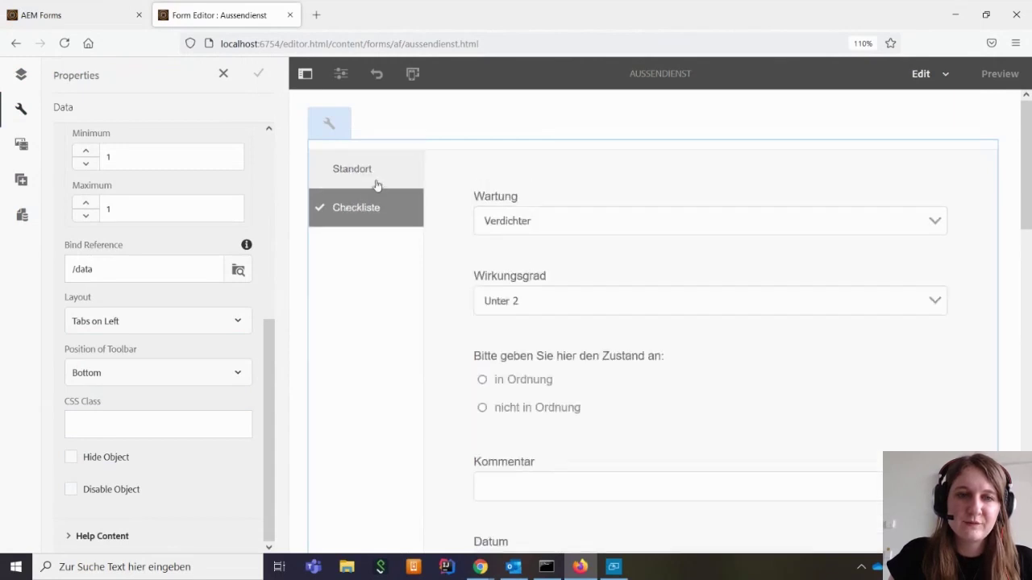
left_click(375, 184)
left_click(376, 207)
left_click(371, 191)
left_click(368, 219)
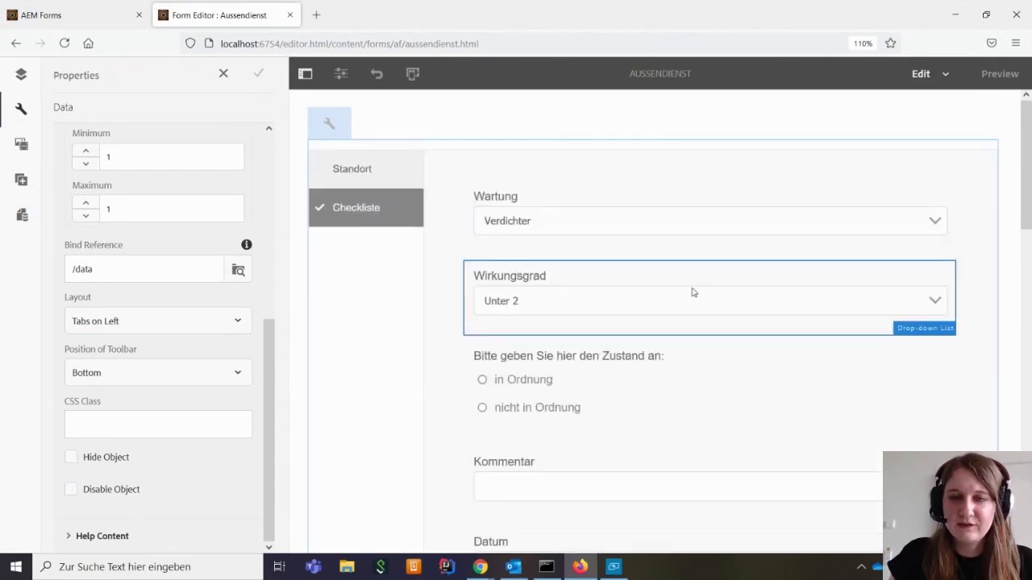
scroll(691, 293, "down", 1)
scroll(692, 293, "down", 2)
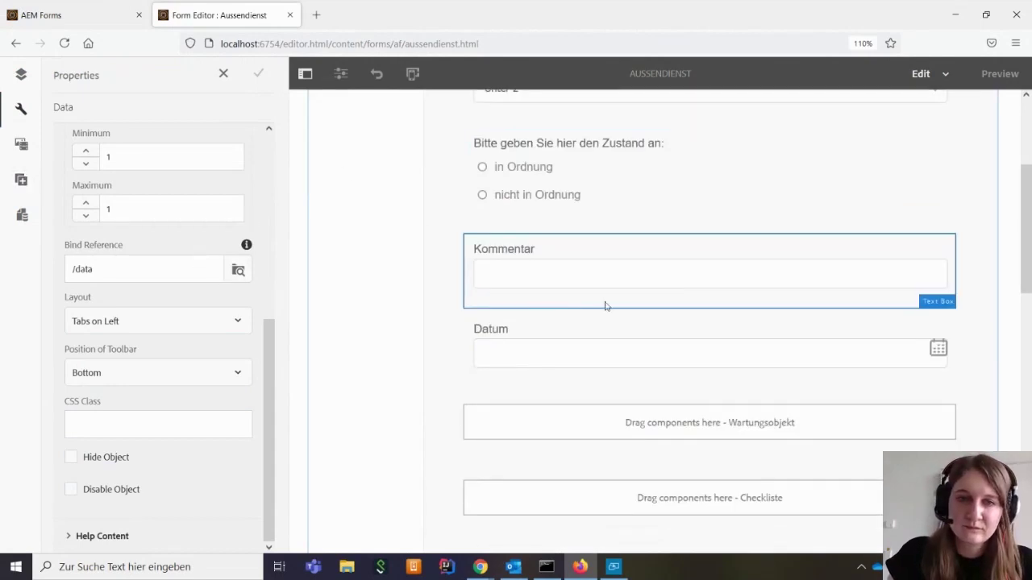
scroll(759, 294, "up", 3)
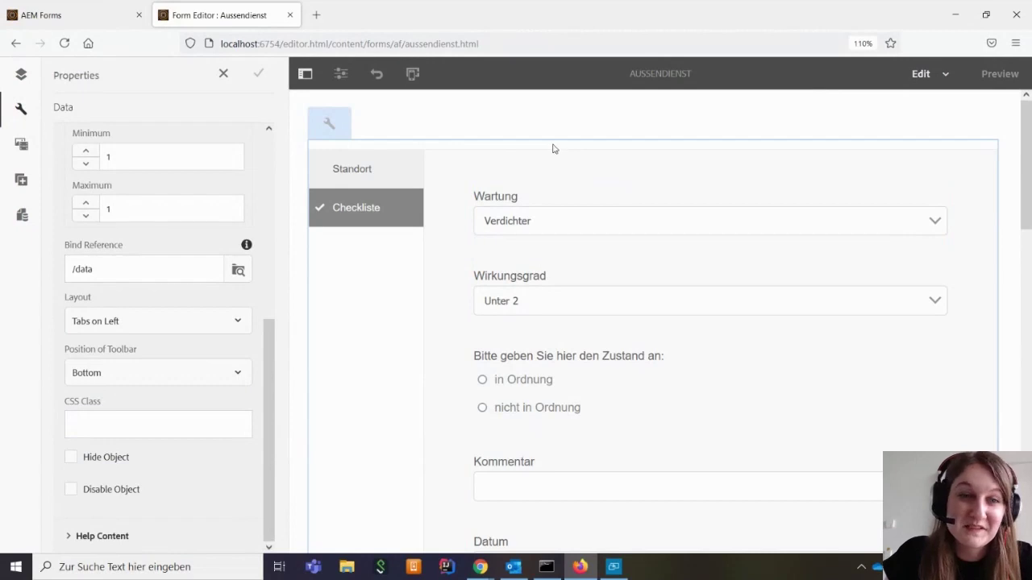
Select the Wartung field and its tab panel, then show the content tree
left_click(557, 193)
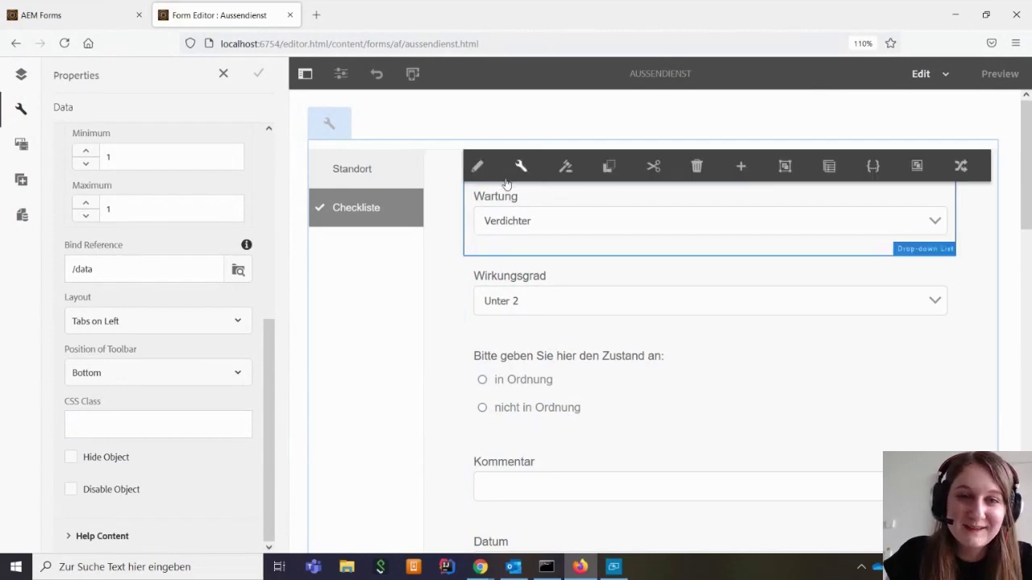
left_click(360, 147)
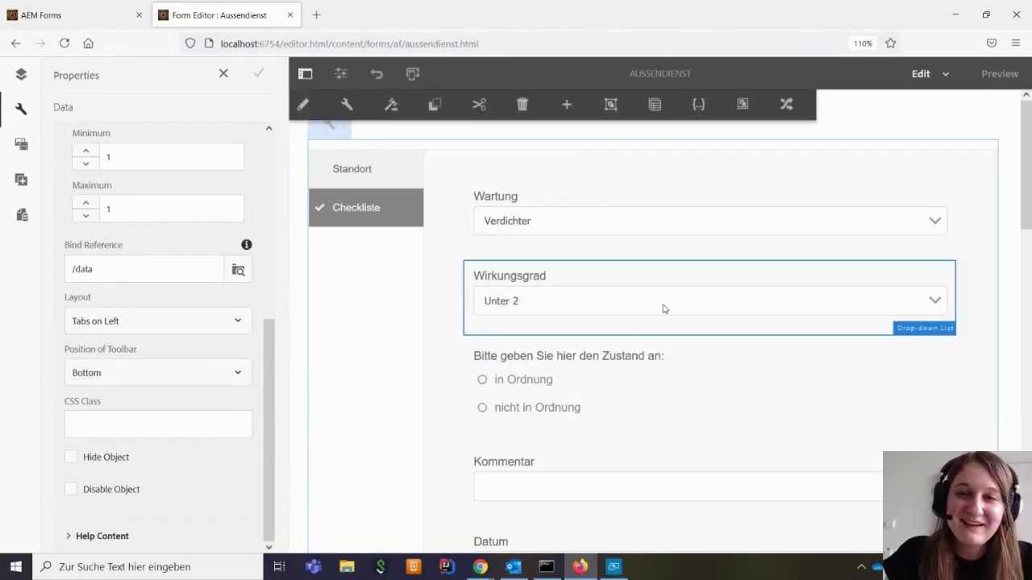
left_click(21, 74)
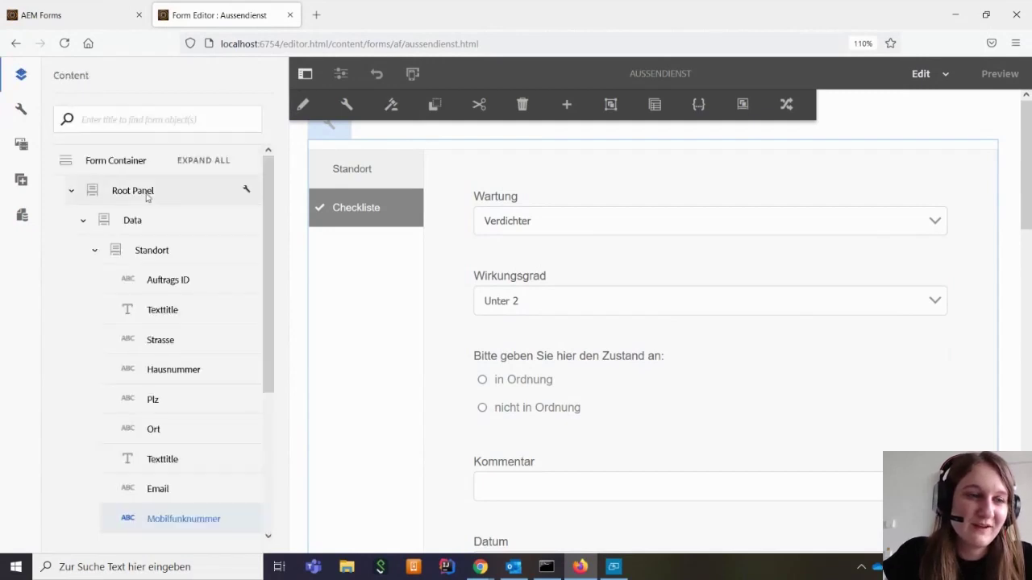
Filter components for 'header' and drag the Header component to the top of the form
left_click(22, 179)
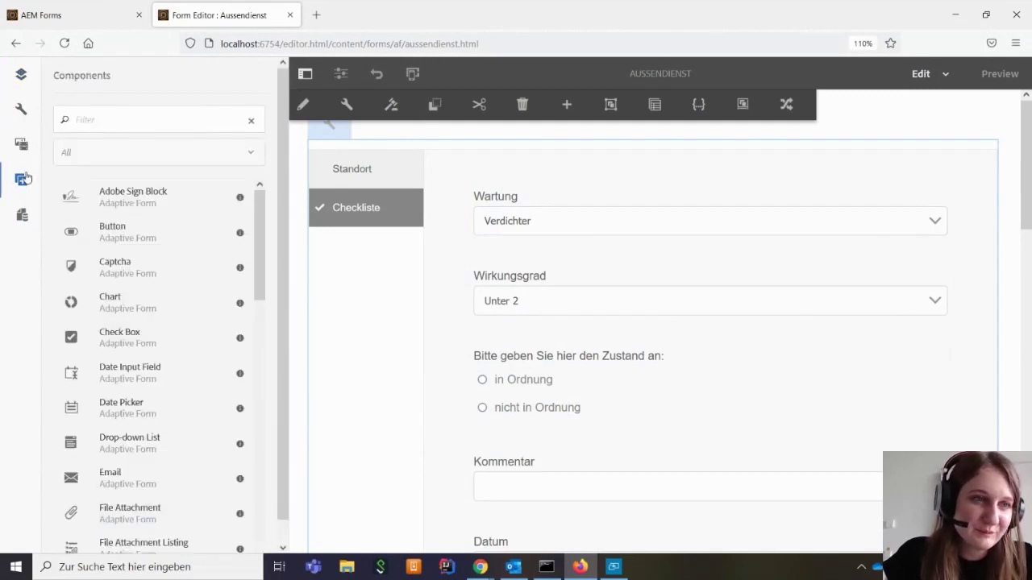
scroll(166, 267, "down", 15)
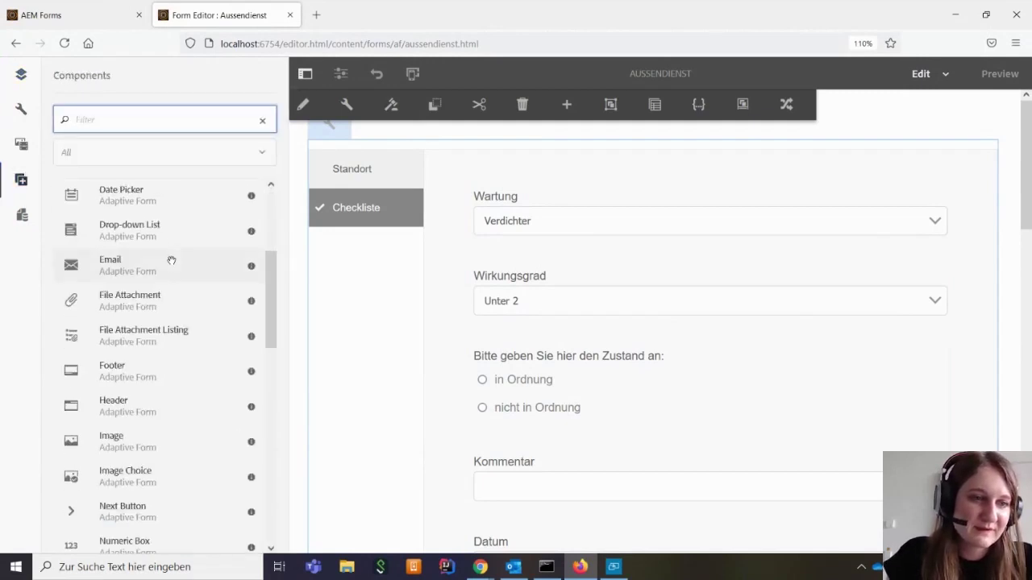
scroll(171, 261, "up", 15)
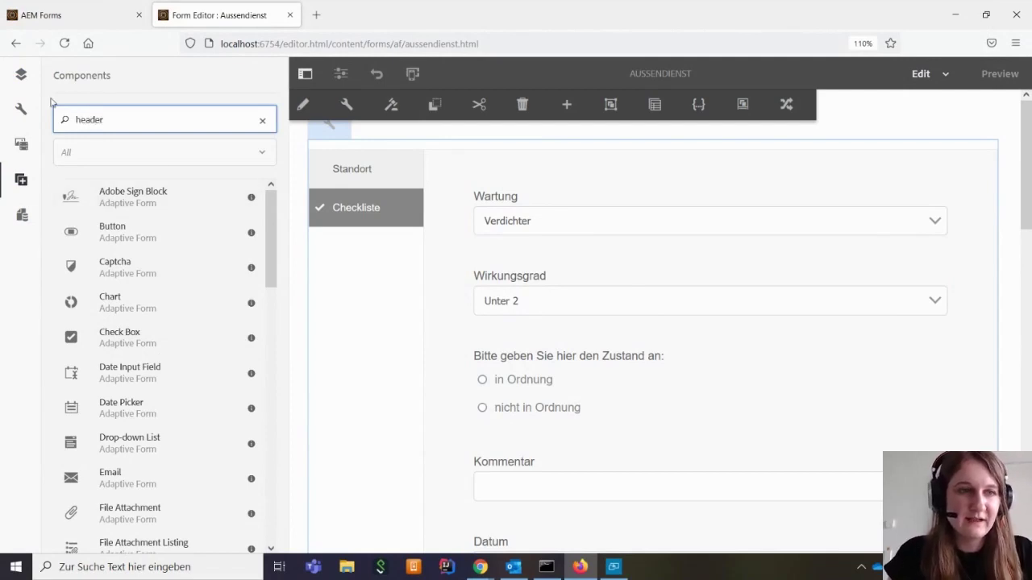
key("Return")
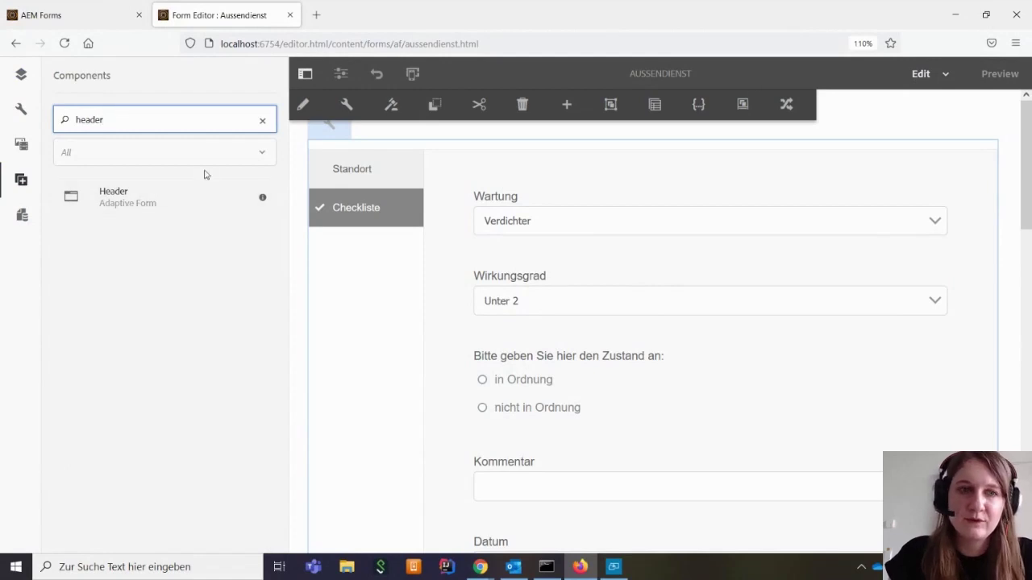
left_click_drag(143, 199, 597, 129)
left_click(64, 43)
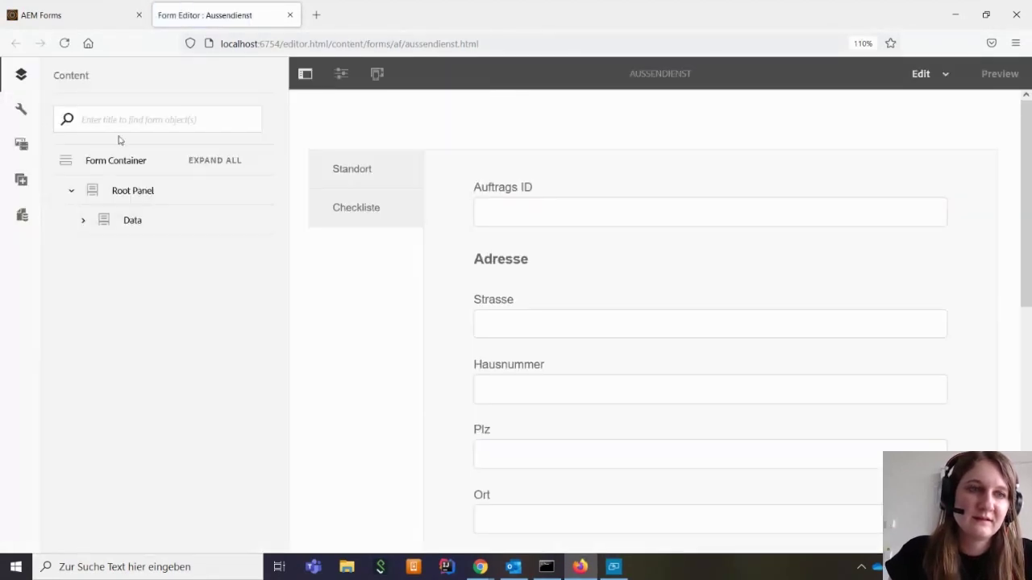
left_click(21, 179)
left_click(141, 122)
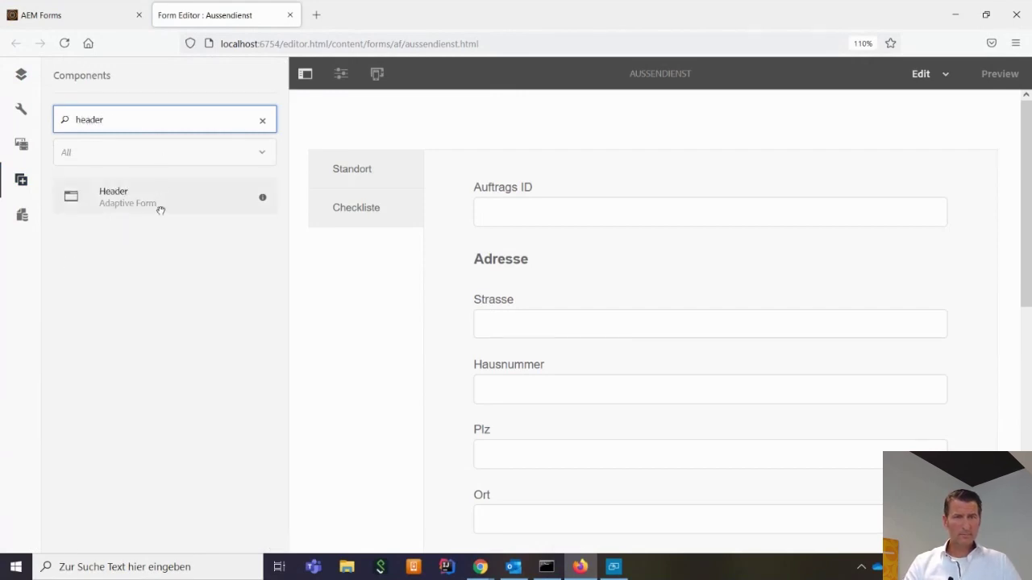
left_click_drag(158, 207, 654, 138)
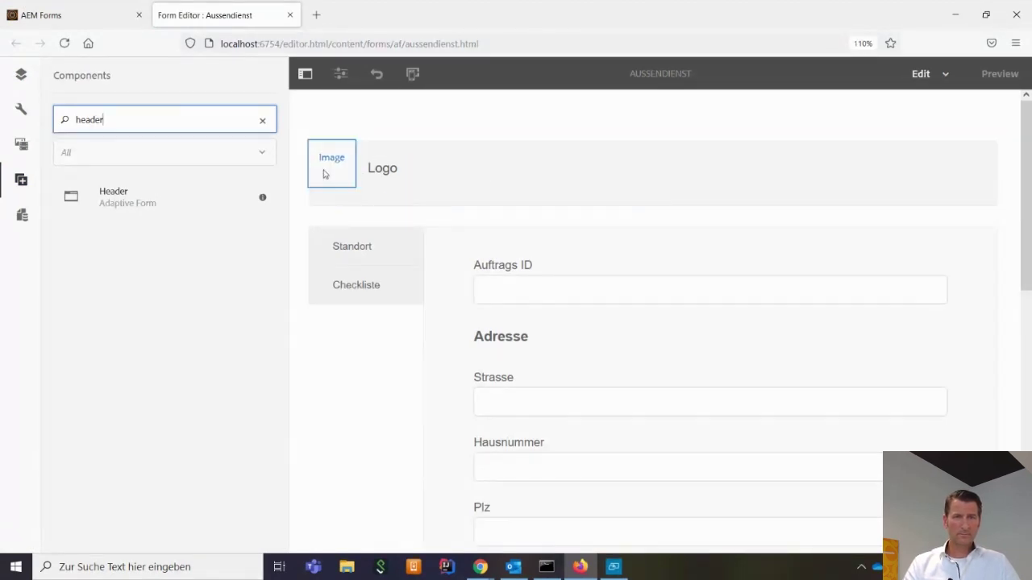
Upload Ampleggs_logo.png as the header's image and apply it
left_click(339, 148)
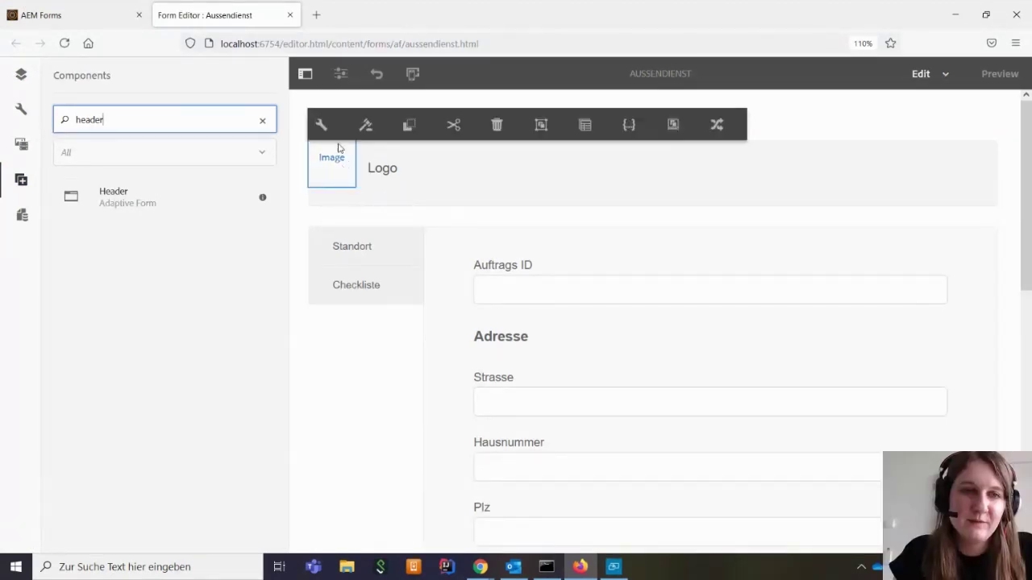
left_click(323, 127)
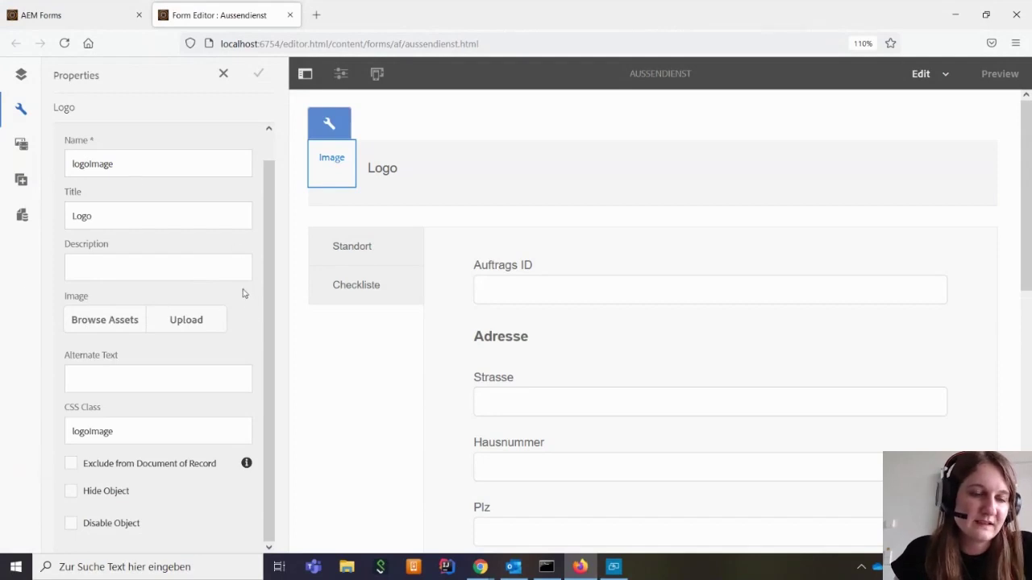
left_click(175, 320)
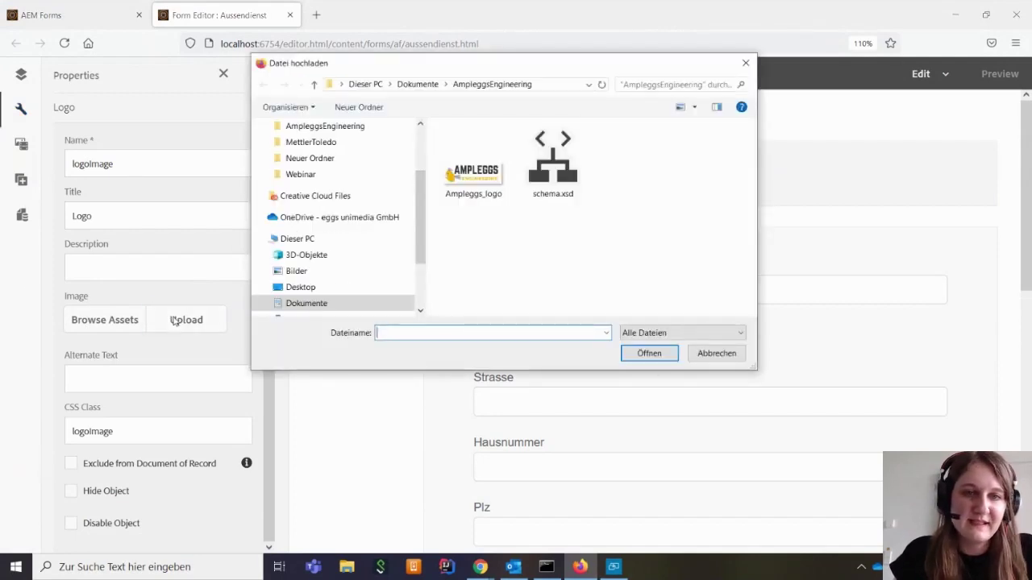
left_click(480, 192)
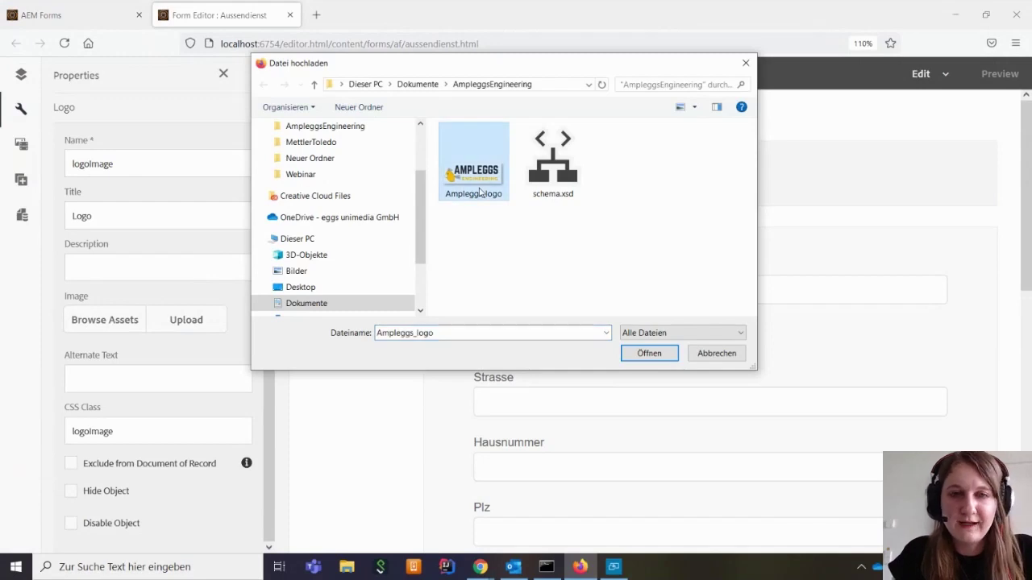
left_click(654, 358)
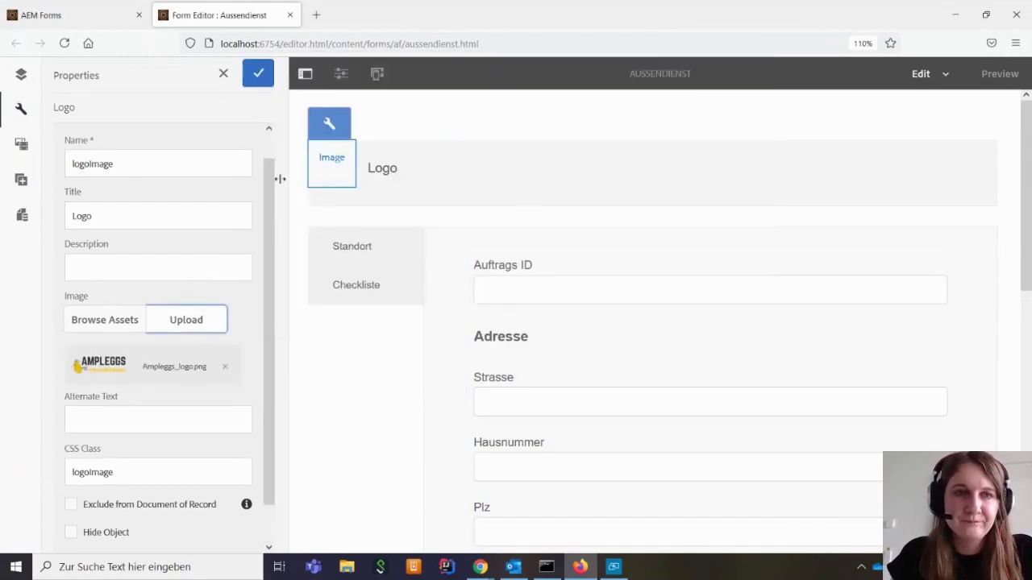
left_click(259, 74)
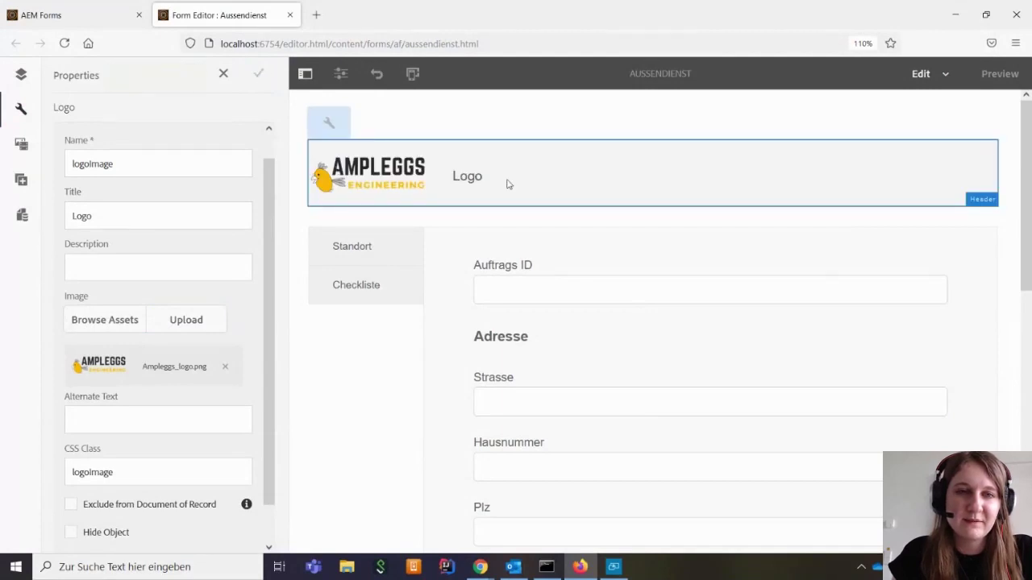
left_click(477, 179)
Replace the header title 'Logo' with 'Außendienst'
left_click(457, 156)
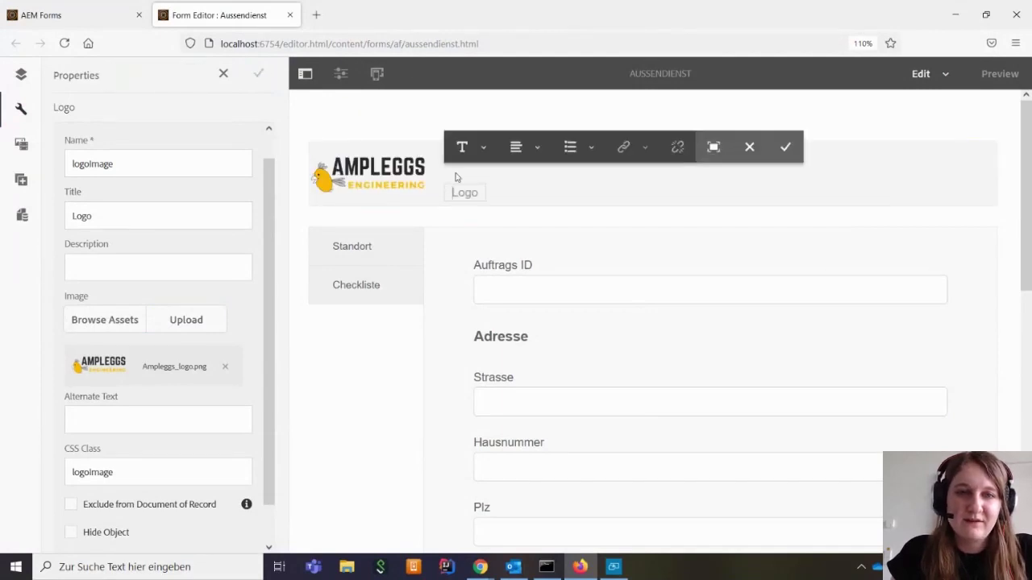
left_click_drag(478, 186, 416, 198)
key("BackSpace")
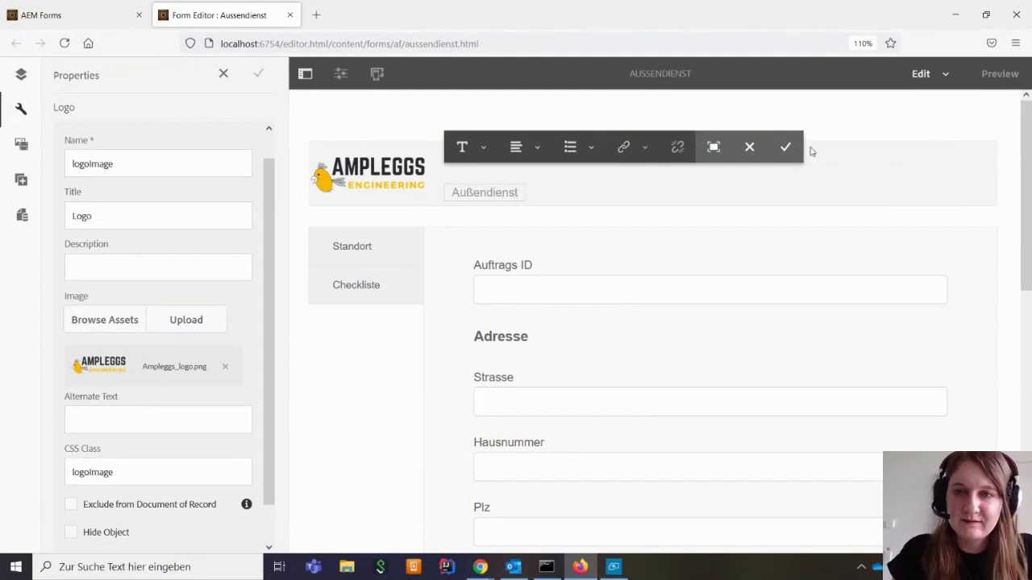
left_click(785, 147)
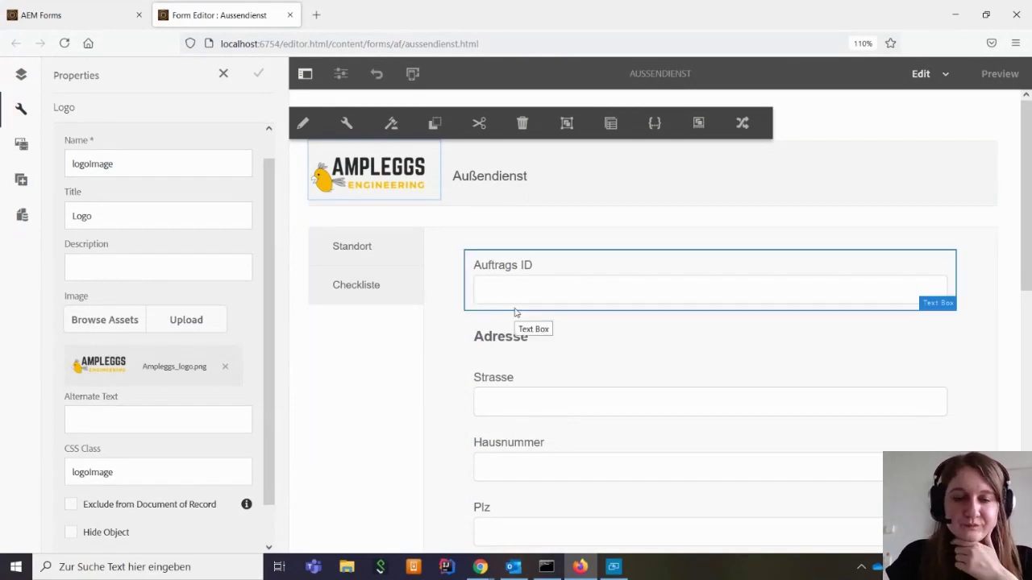
Scroll the form down to the Adresse section so the Plz postcode box is visible
scroll(516, 312, "down", 3)
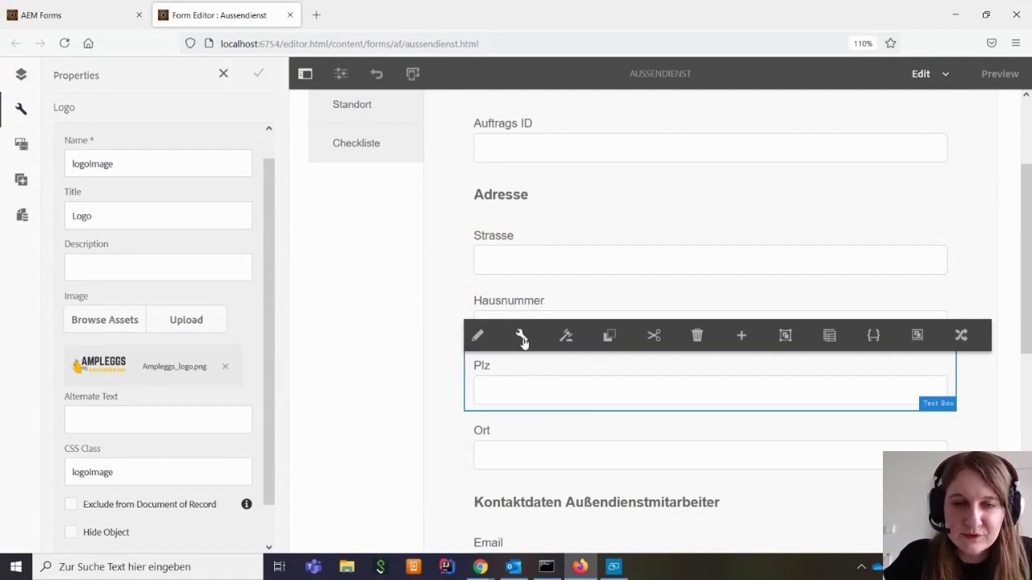
Set the Plz field's Minimum Number of Characters to 5 and save the settings
left_click(522, 338)
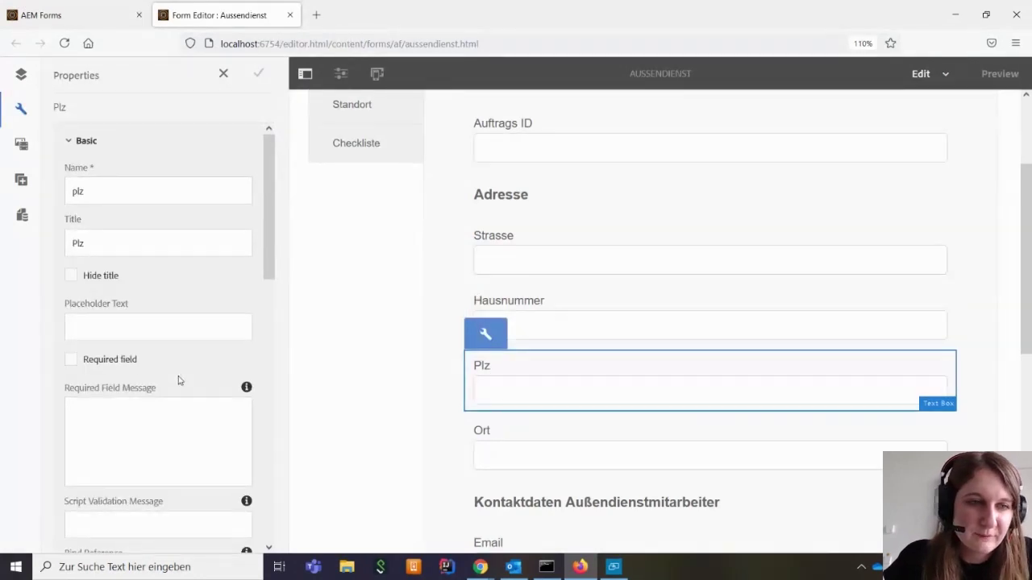
scroll(179, 381, "down", 1)
scroll(179, 381, "down", 5)
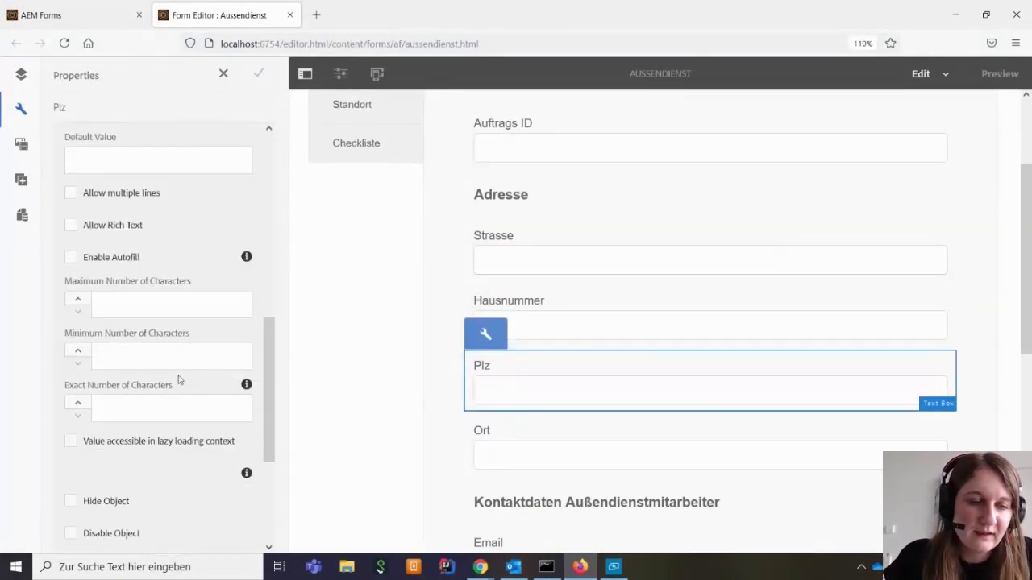
scroll(178, 381, "up", 5)
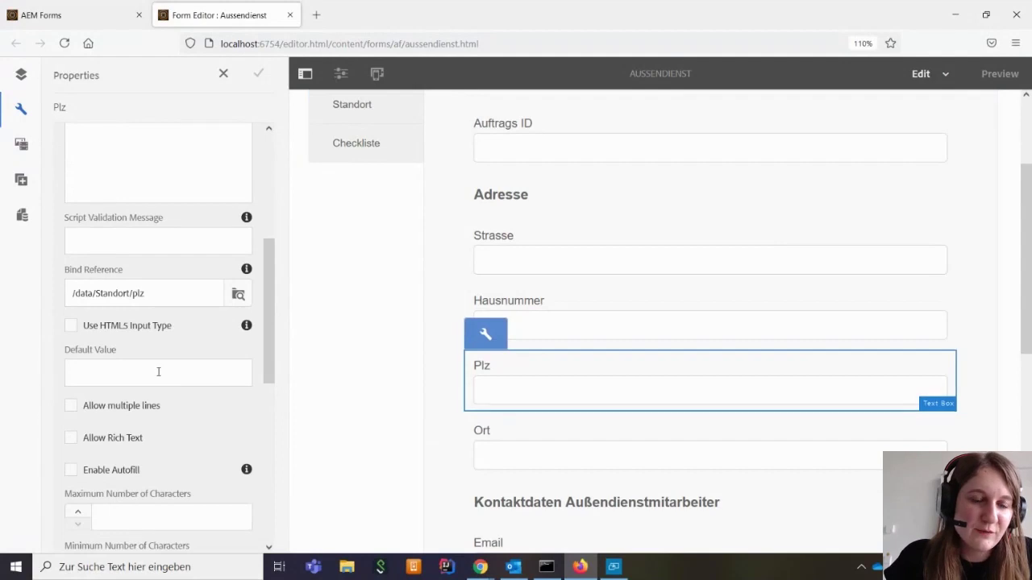
scroll(157, 371, "up", 3)
scroll(156, 371, "up", 3)
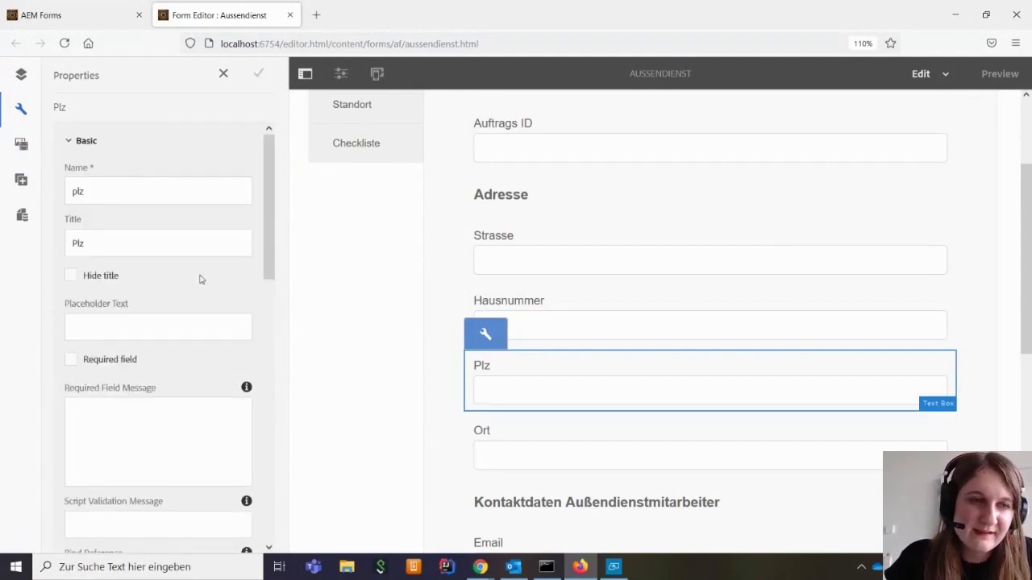
scroll(202, 288, "down", 10)
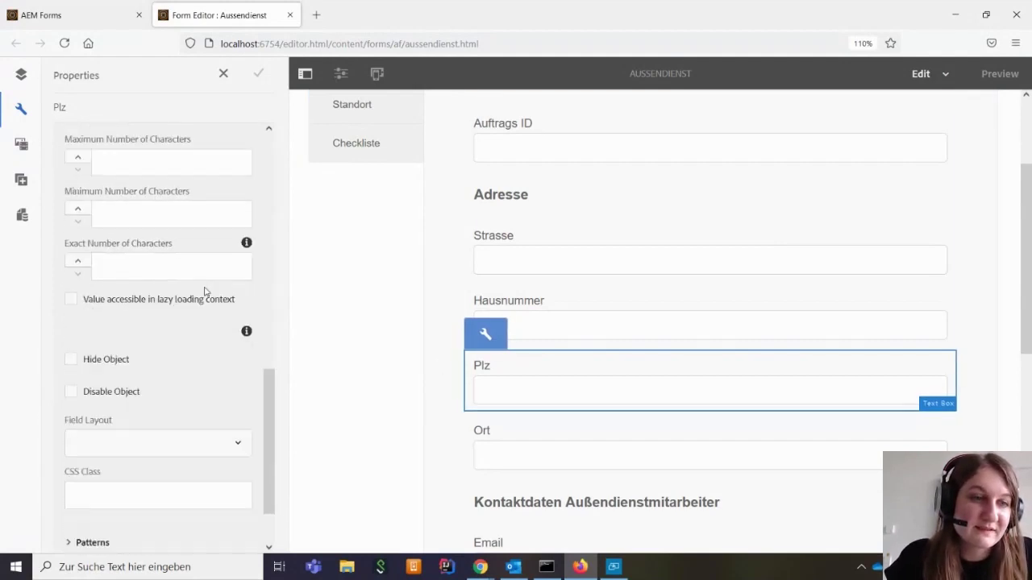
scroll(67, 310, "up", 1)
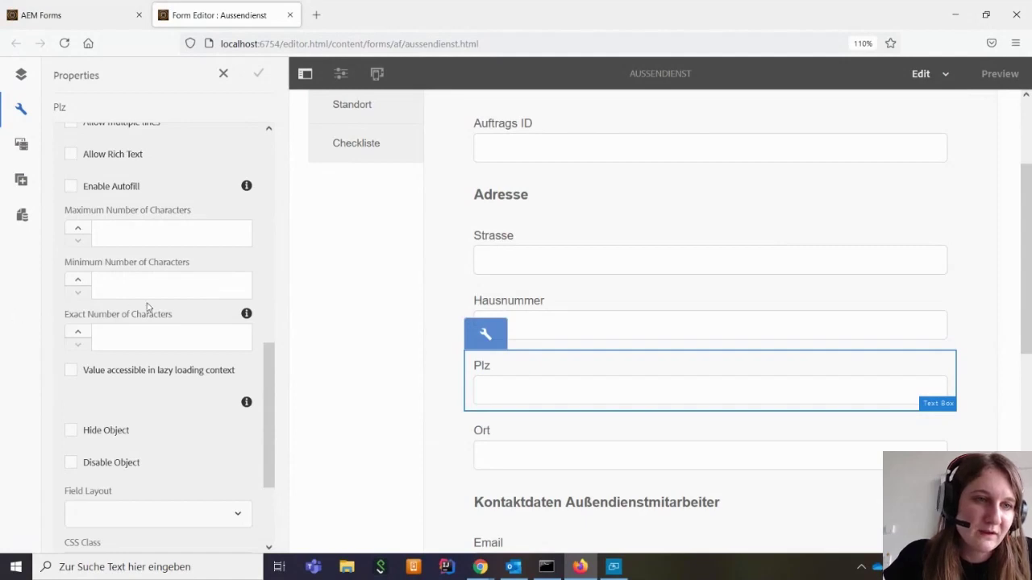
scroll(82, 306, "up", 1)
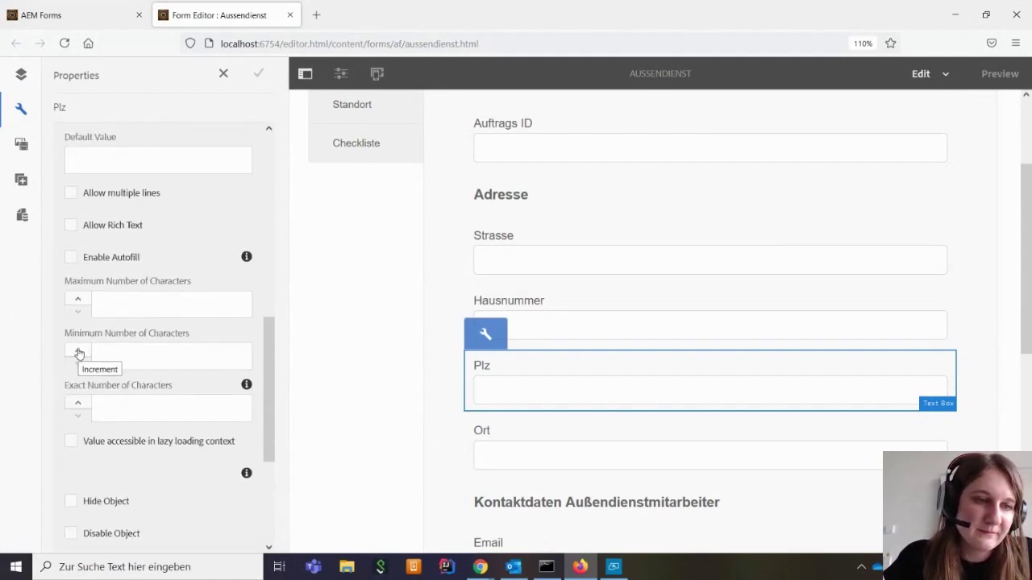
left_click(79, 353)
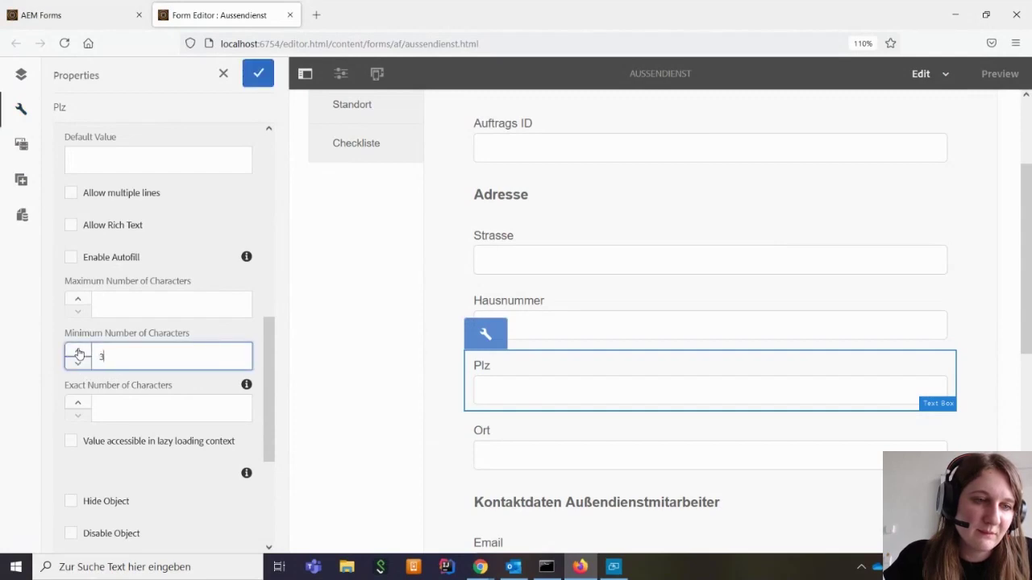
left_click(79, 353)
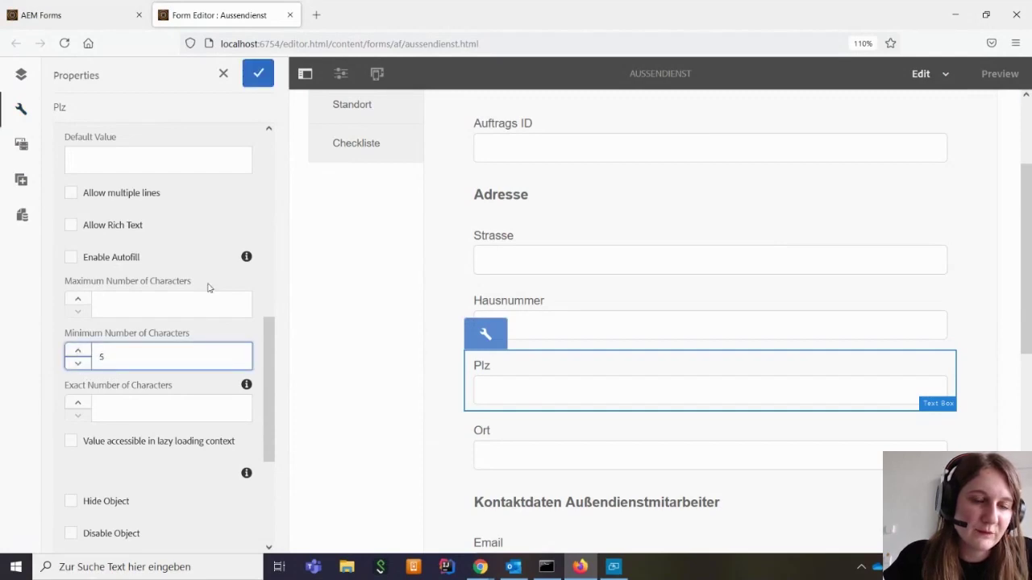
left_click(255, 73)
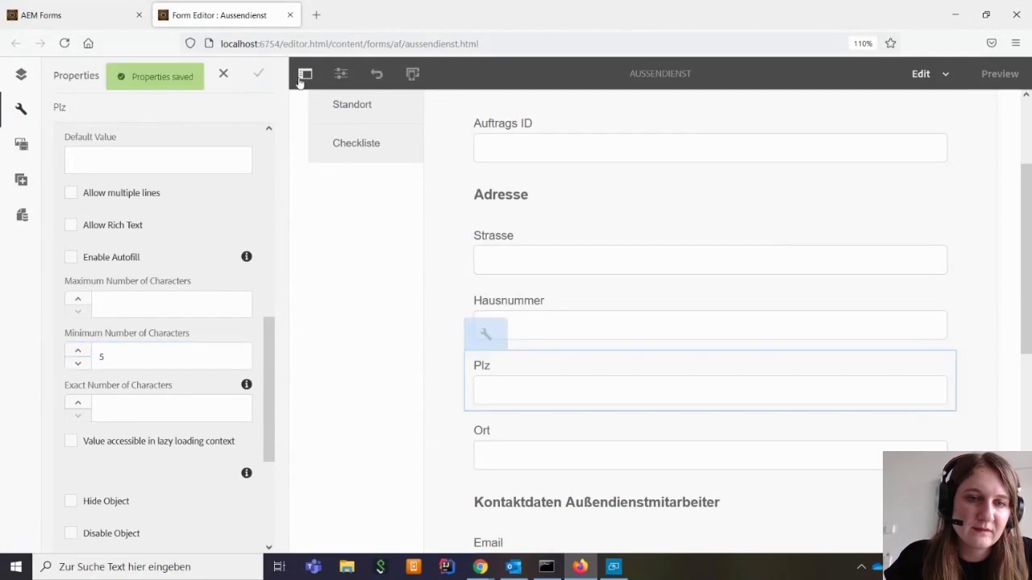
Switch the form to its Checkliste tab and show the content tree in the left panel
left_click(573, 332)
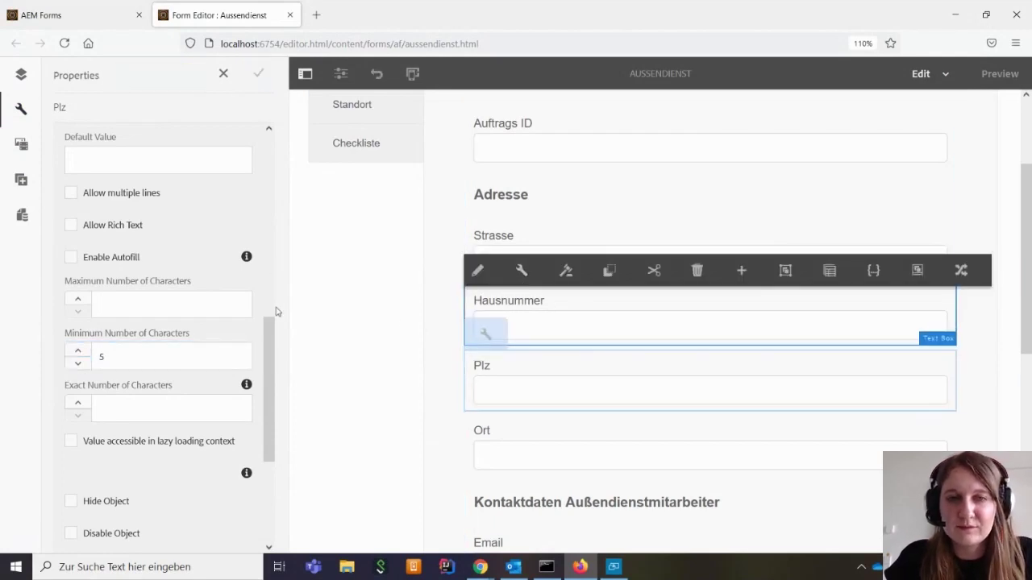
scroll(411, 308, "down", 2)
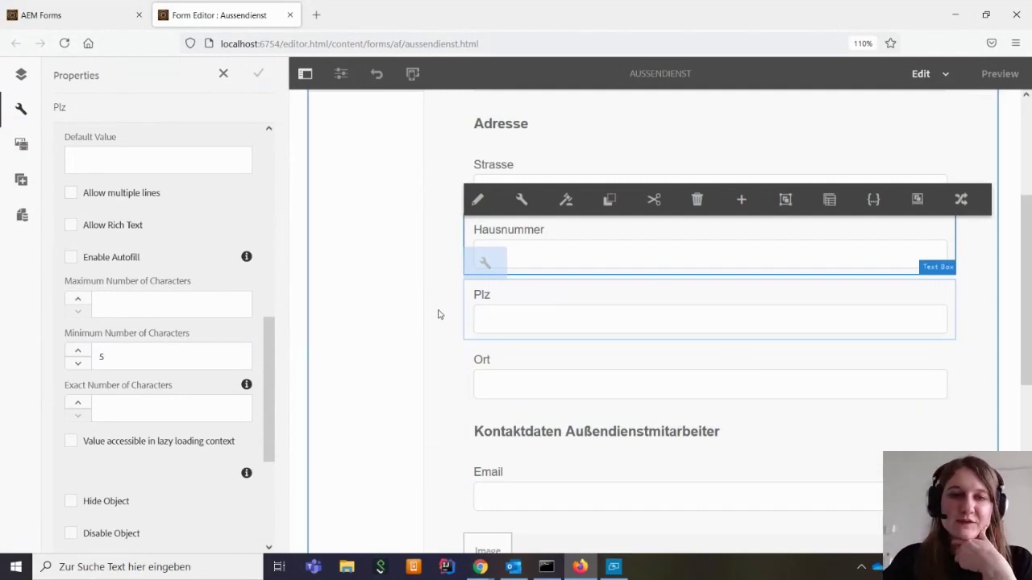
scroll(438, 315, "up", 6)
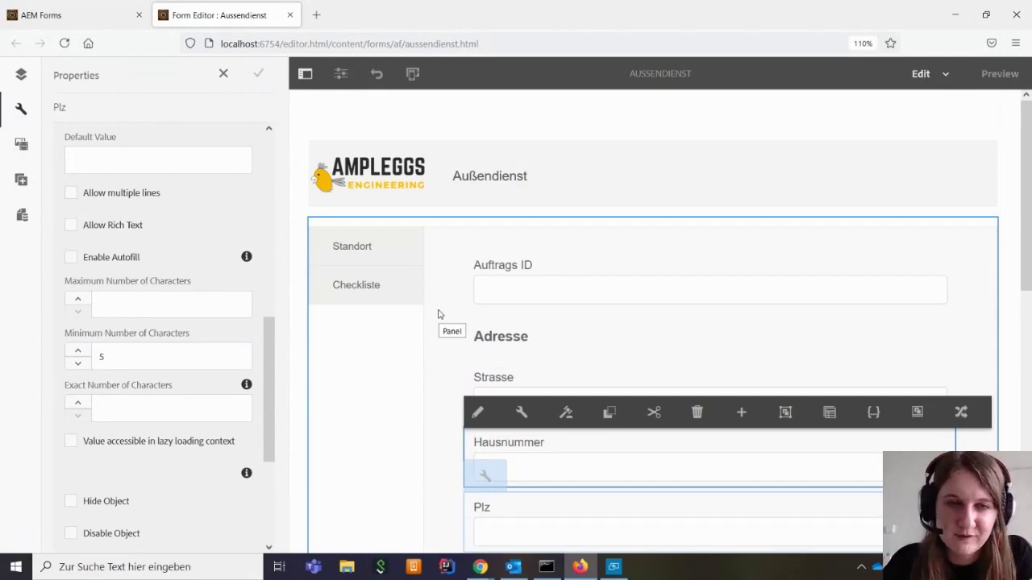
left_click(396, 287)
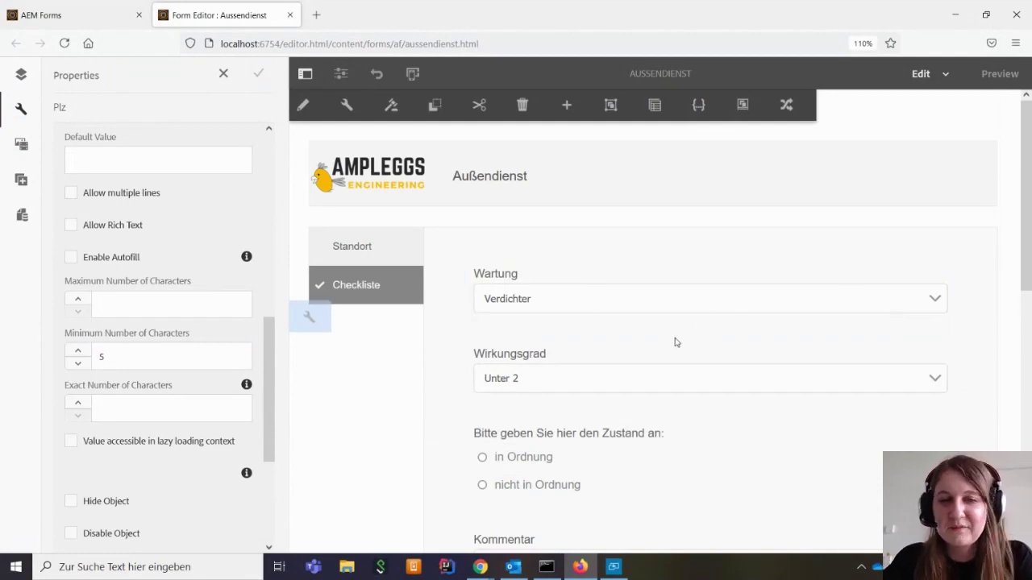
left_click(22, 75)
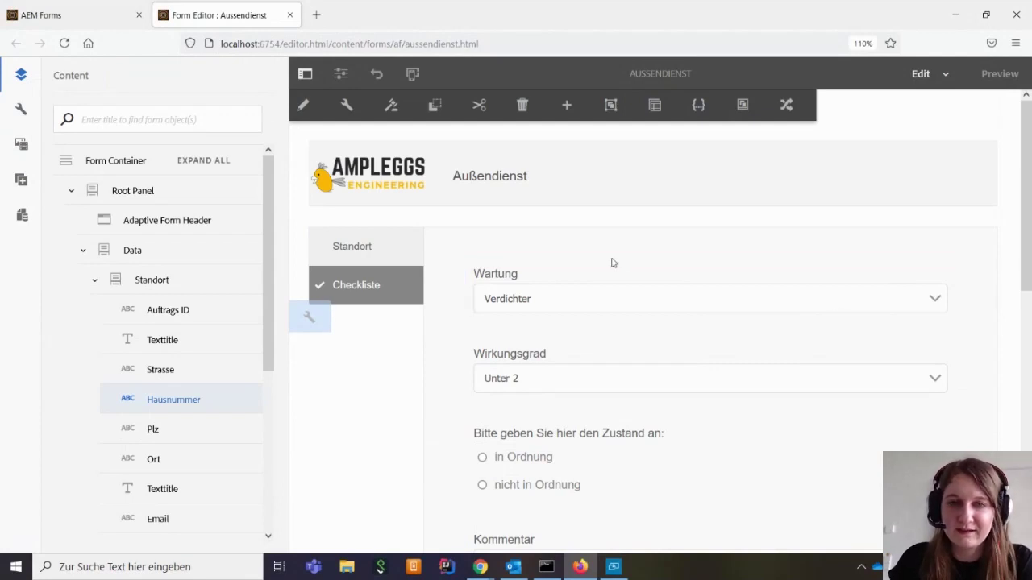
scroll(630, 389, "down", 4)
scroll(553, 337, "up", 4)
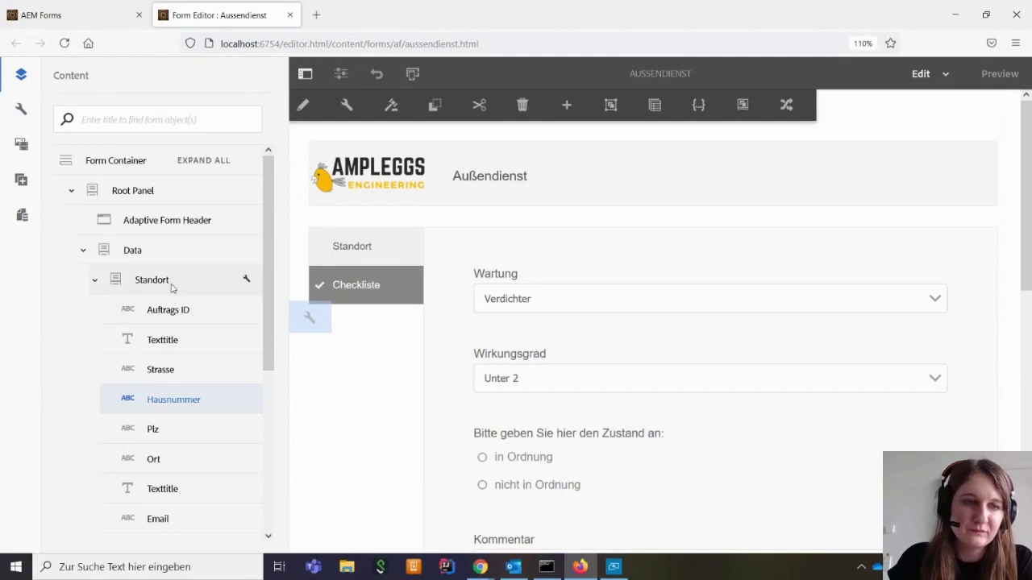
scroll(177, 347, "down", 5)
Set the Checkliste panel's layout to Accordion and save the change
left_click(174, 347)
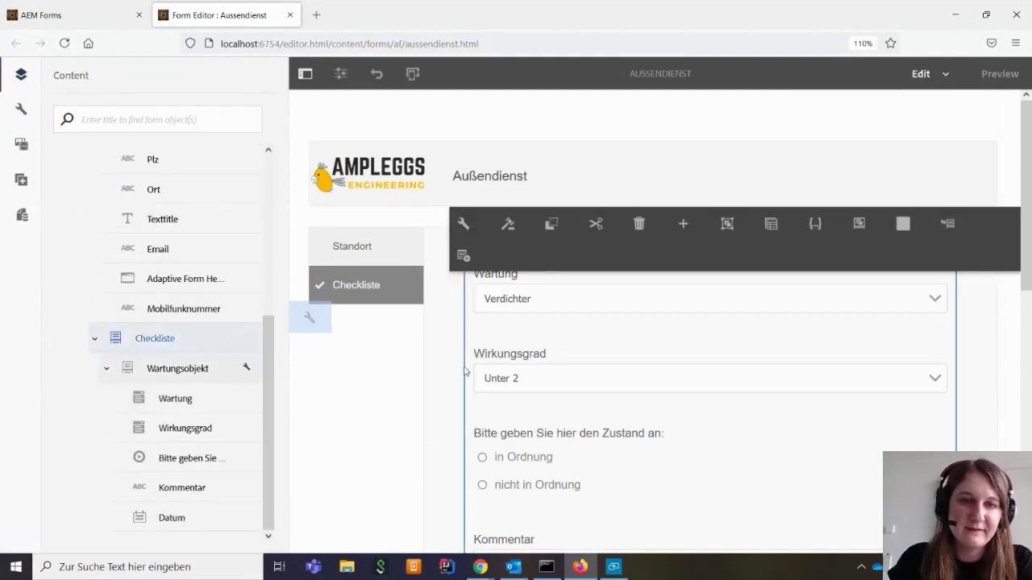
left_click(462, 222)
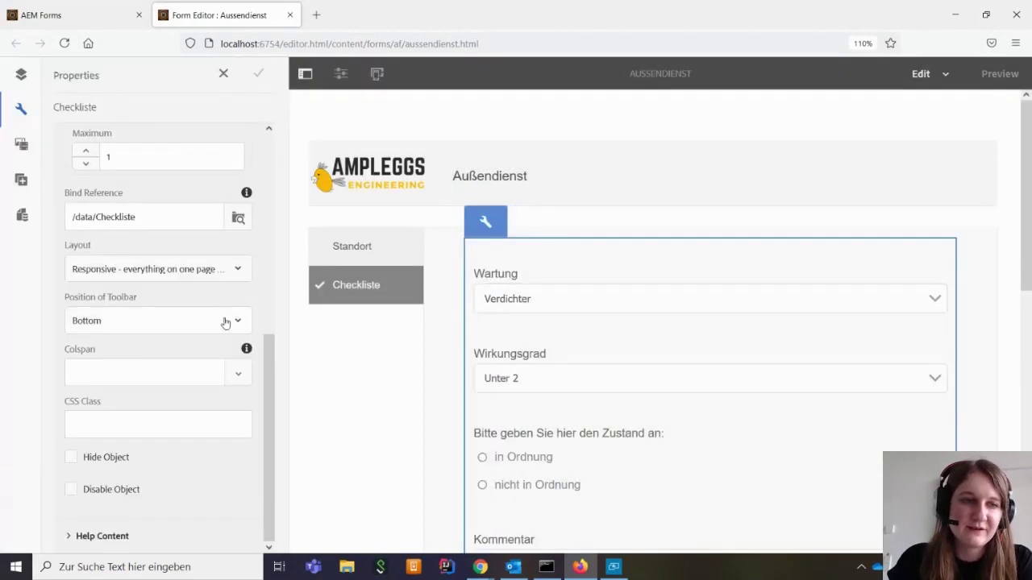
left_click(205, 269)
left_click(138, 373)
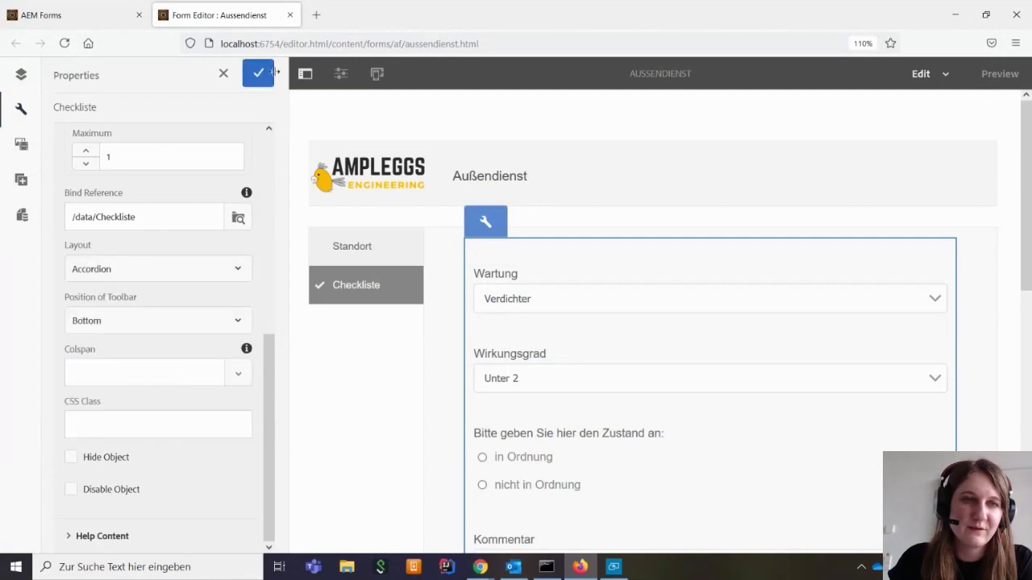
left_click(262, 72)
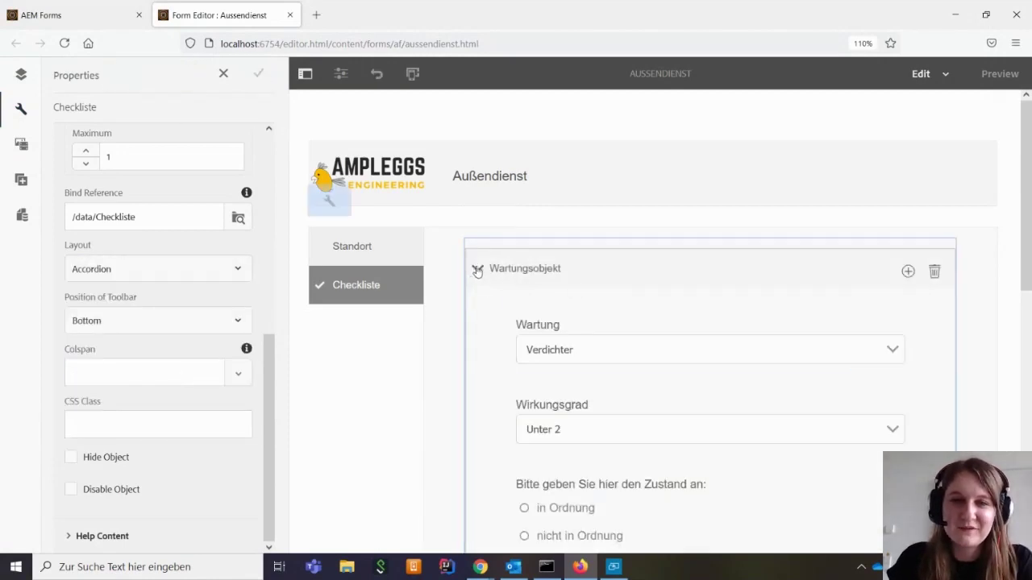
Test the accordion by collapsing and expanding the Wartungsobjekt section several times
left_click(477, 272)
left_click(477, 271)
left_click(477, 271)
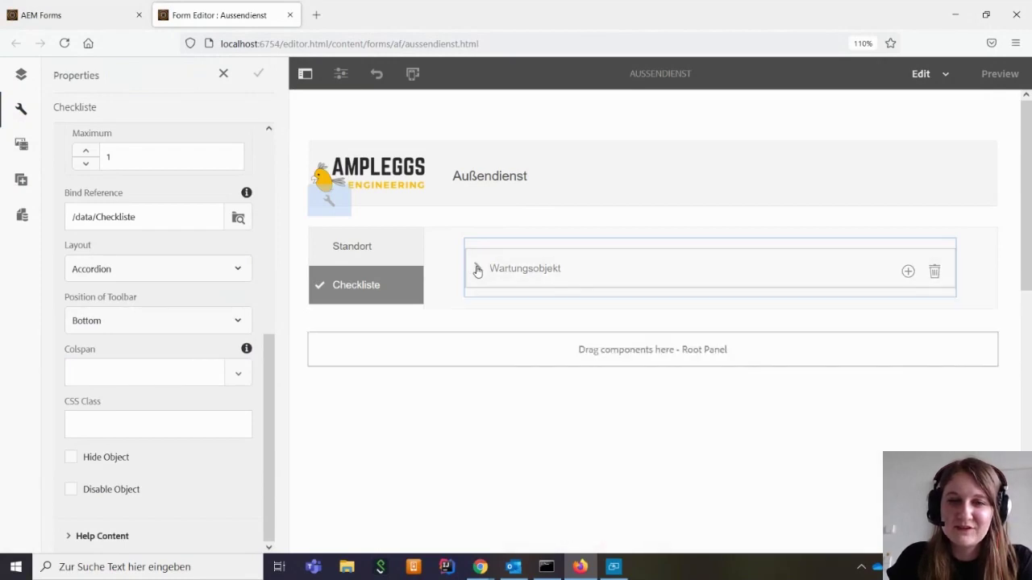
left_click(475, 271)
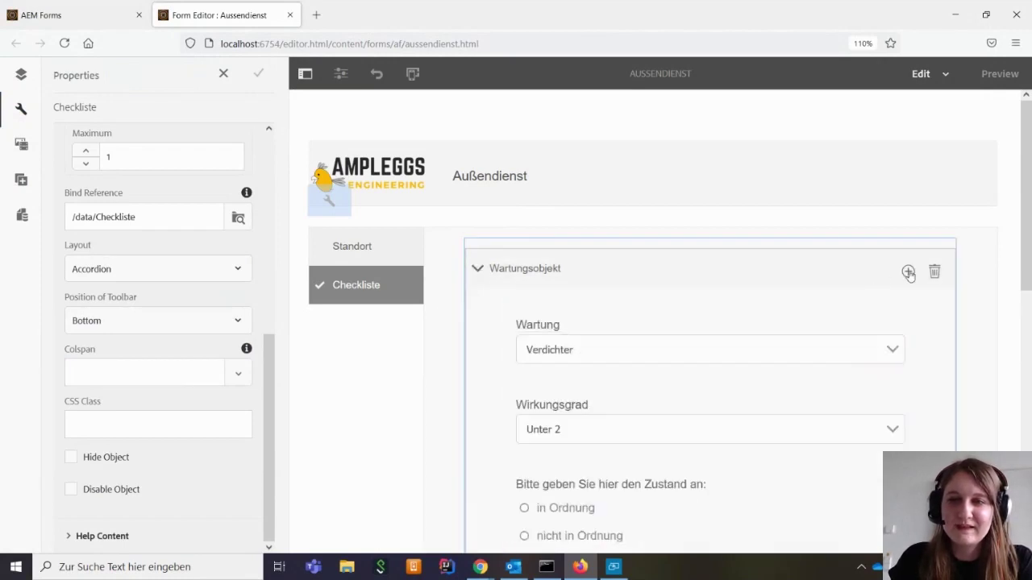
scroll(621, 387, "down", 4)
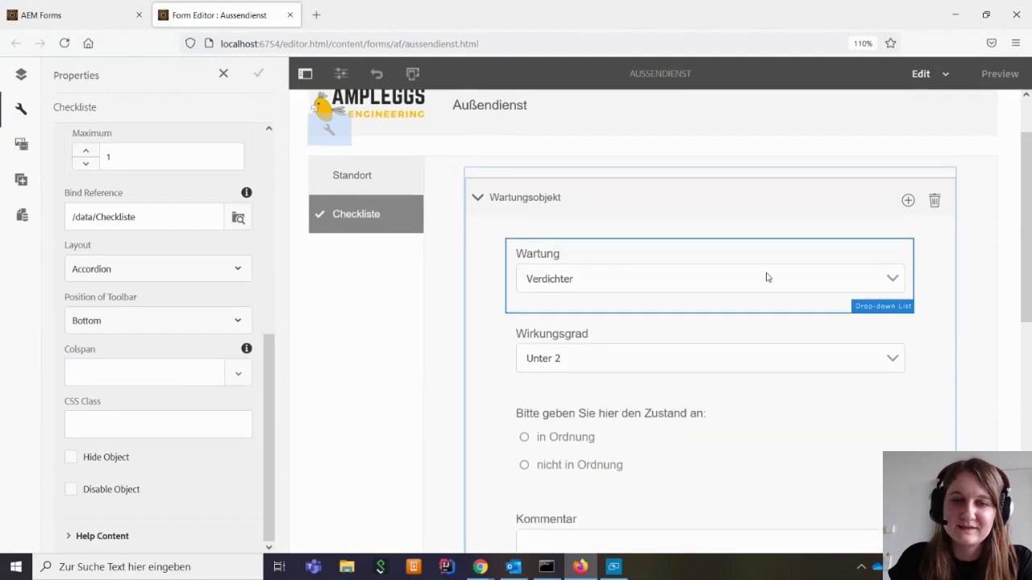
scroll(806, 336, "up", 2)
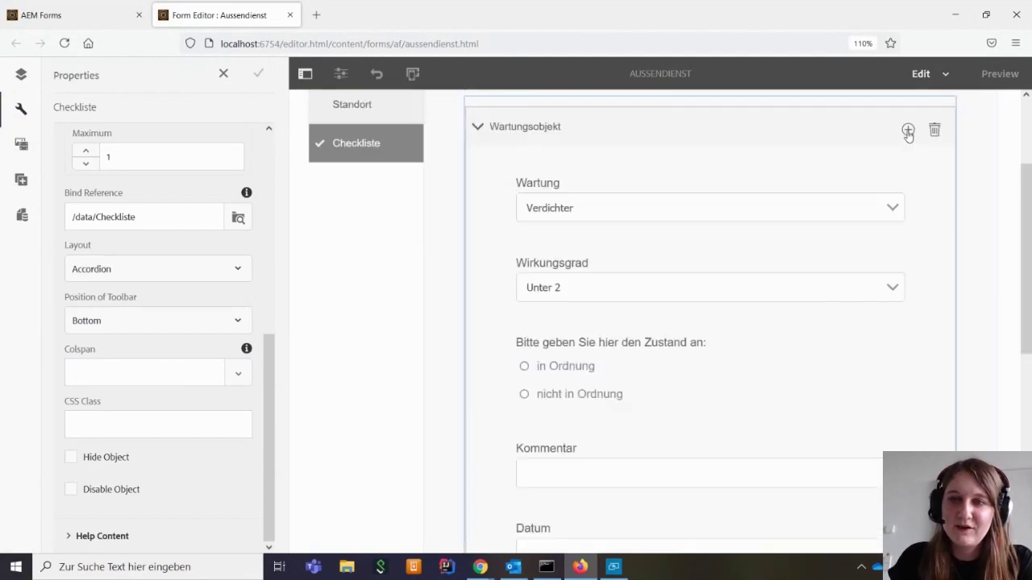
scroll(952, 199, "up", 1)
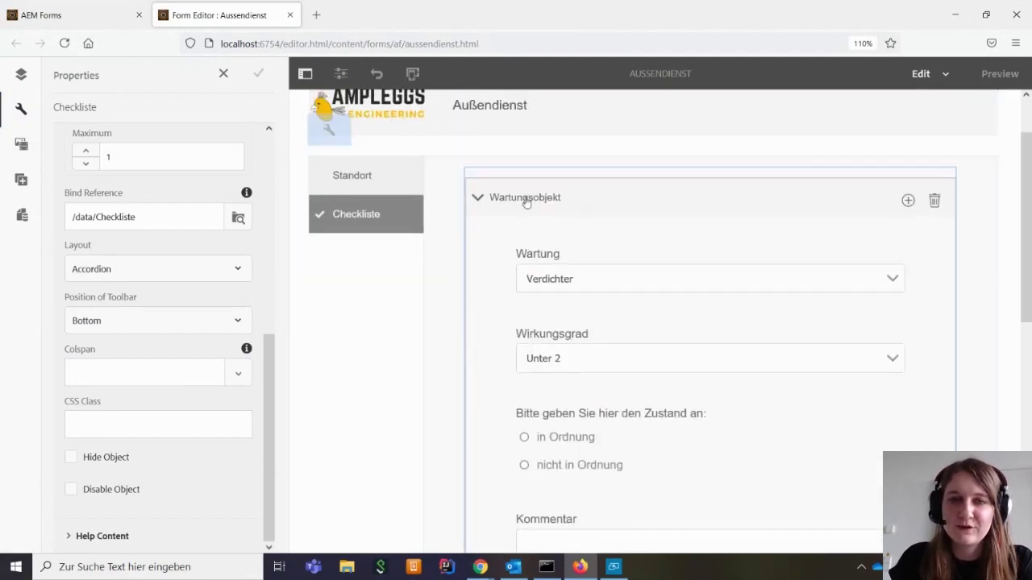
left_click(479, 199)
left_click(478, 199)
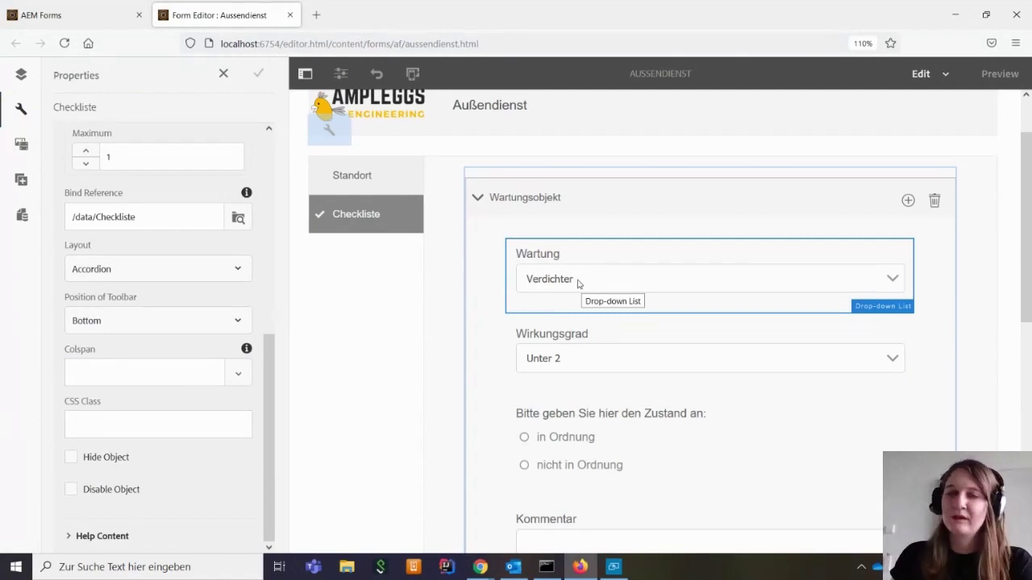
left_click(478, 213)
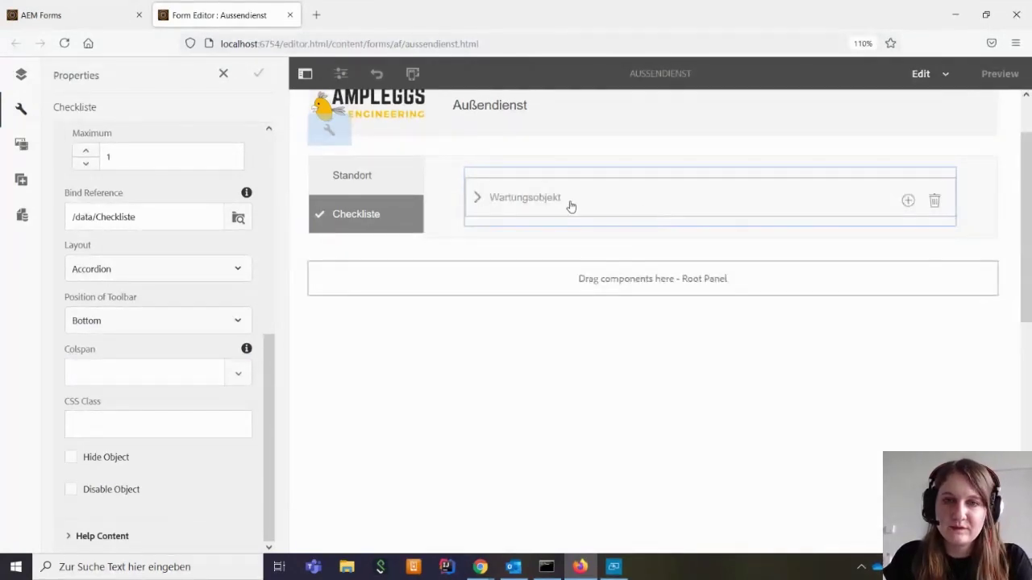
left_click(475, 196)
Collapse the Wartungsobjekt accordion section once more
left_click(474, 196)
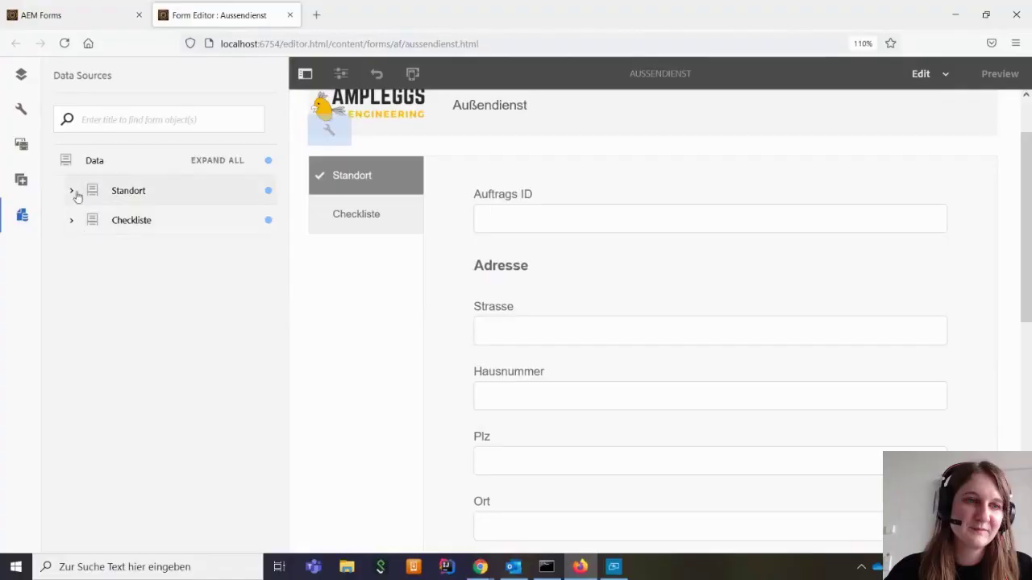
Expand the Standort data node to view its fields such as Auftrags ID, then collapse it
left_click(72, 192)
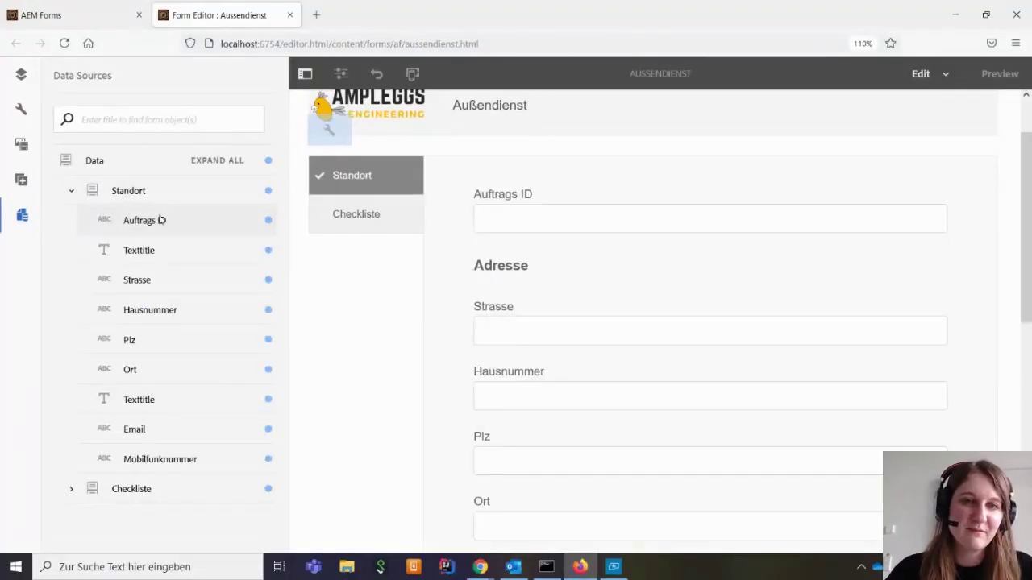
left_click(149, 221)
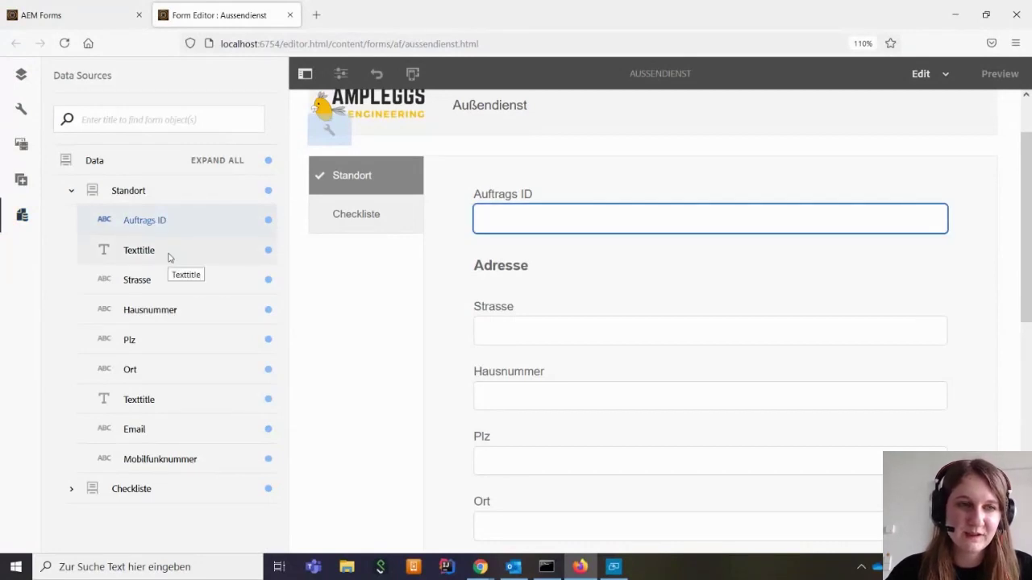
left_click(73, 193)
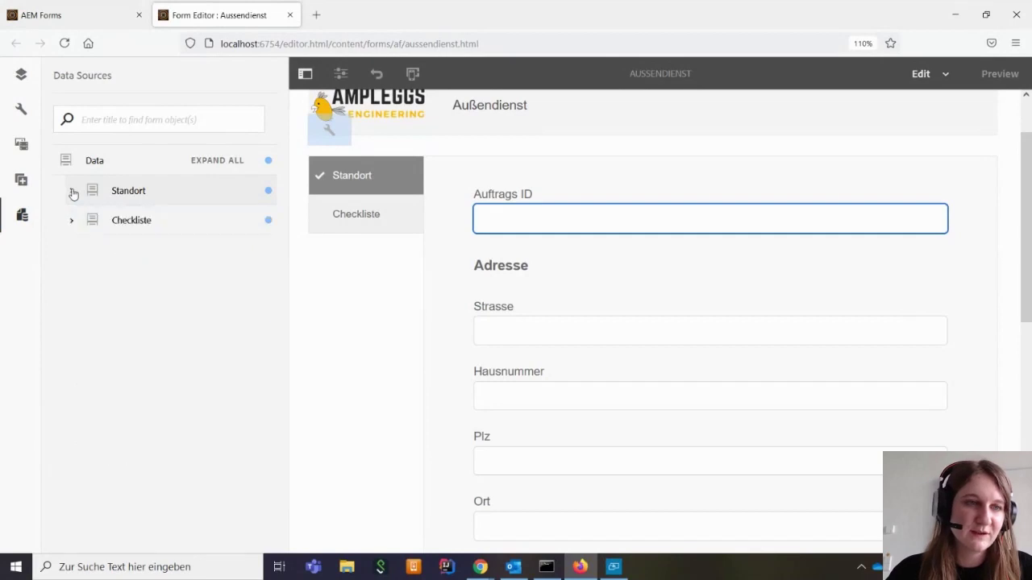
left_click(73, 193)
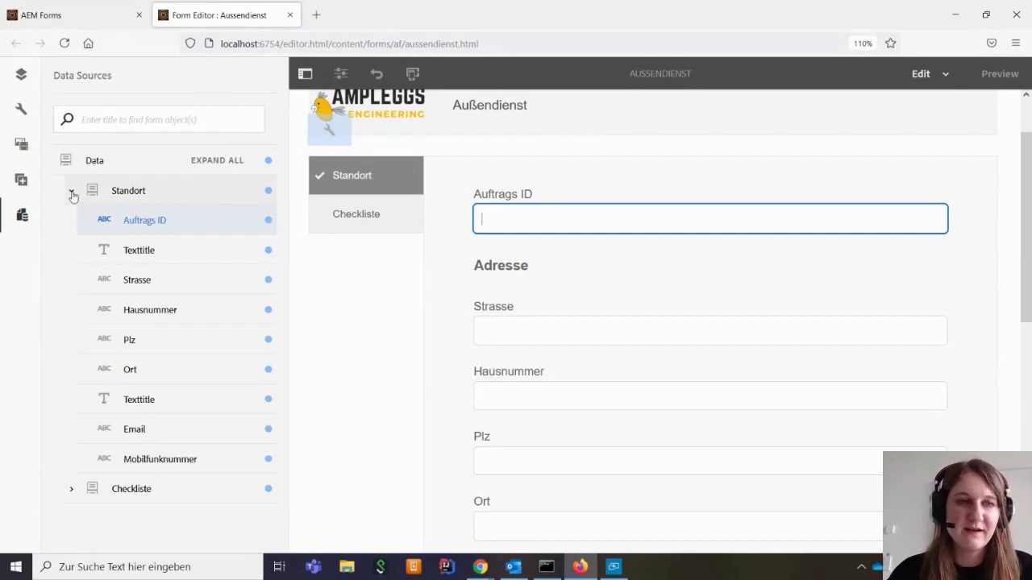
left_click(72, 193)
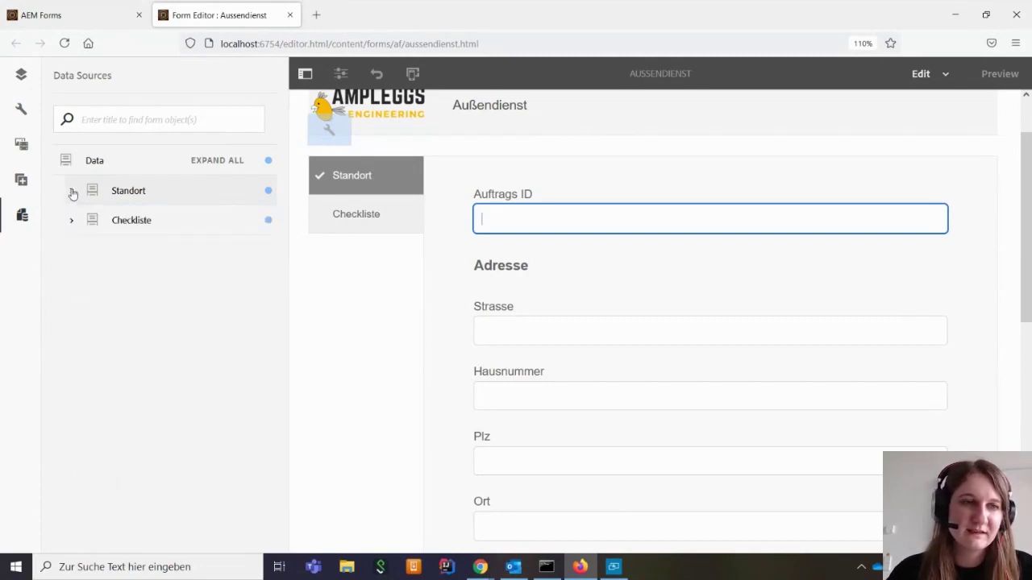
left_click(72, 193)
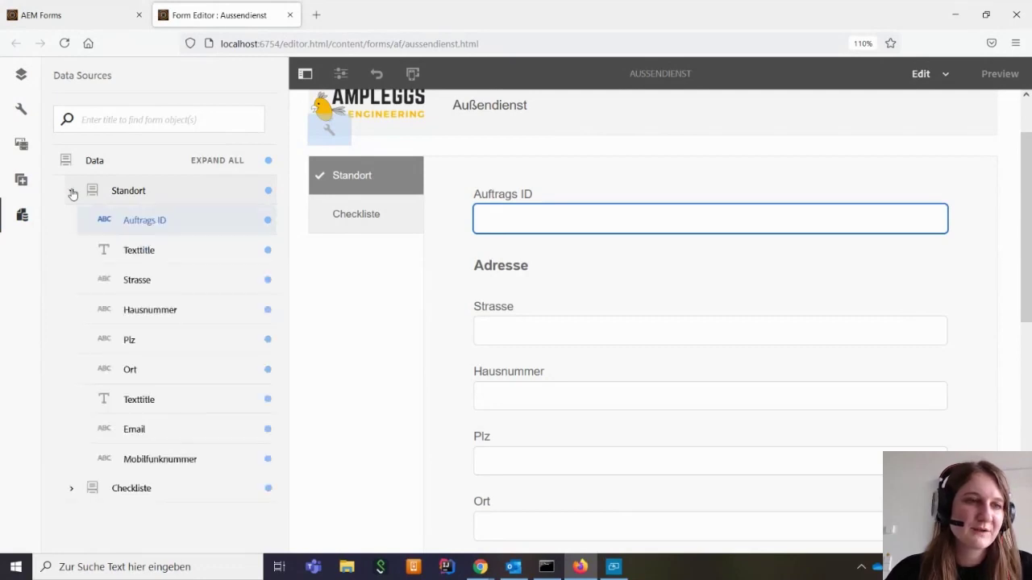
left_click(72, 193)
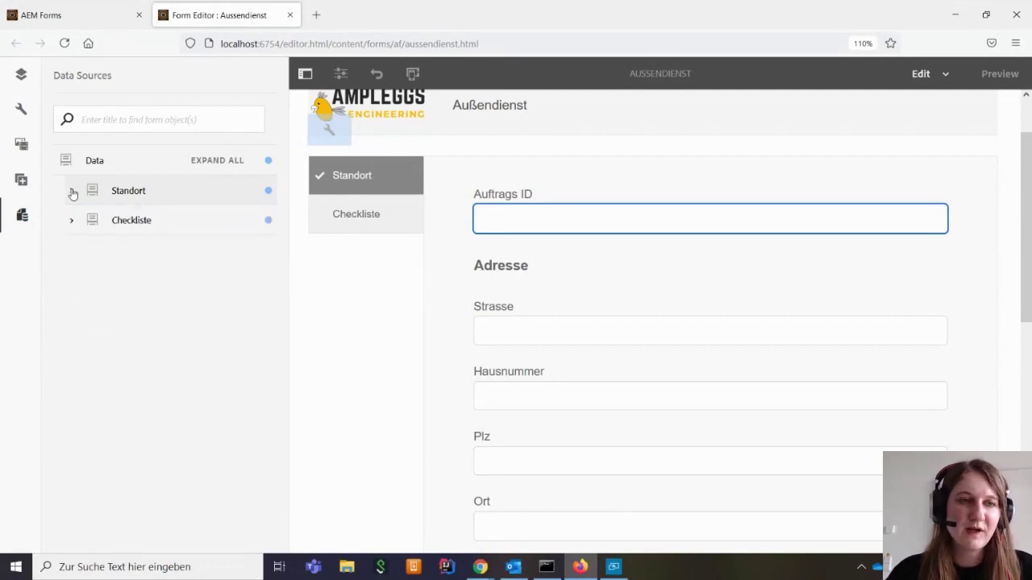
left_click(72, 194)
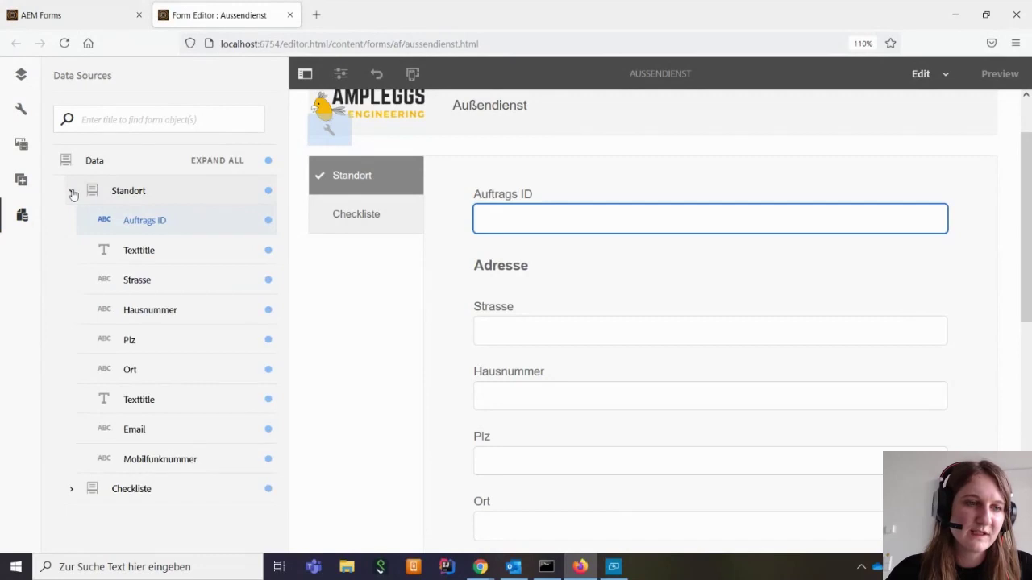
left_click(72, 193)
Expand Checkliste and its Wartungsobjekt node to list Wartungsobjekt's fields
left_click(72, 221)
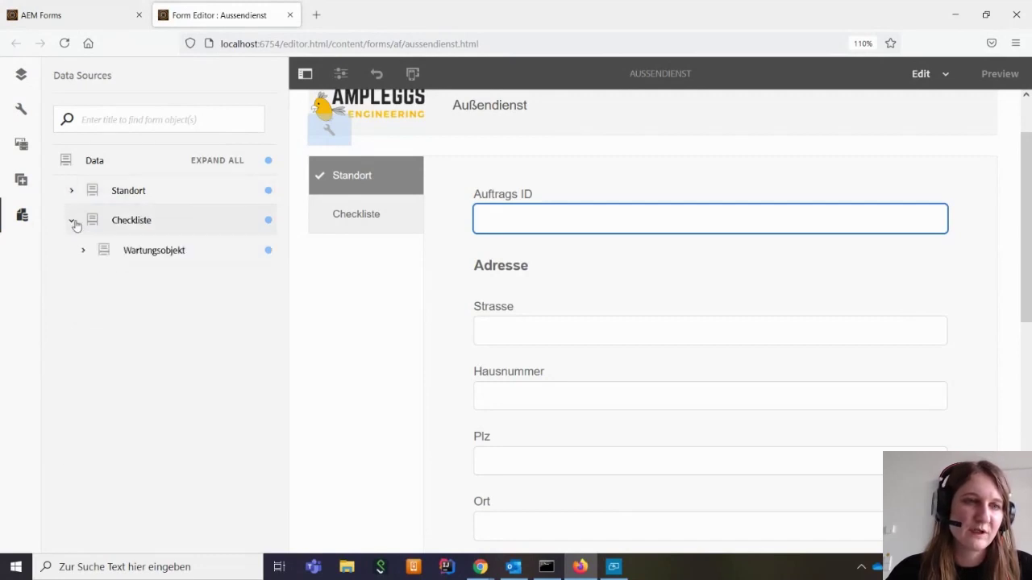
left_click(82, 252)
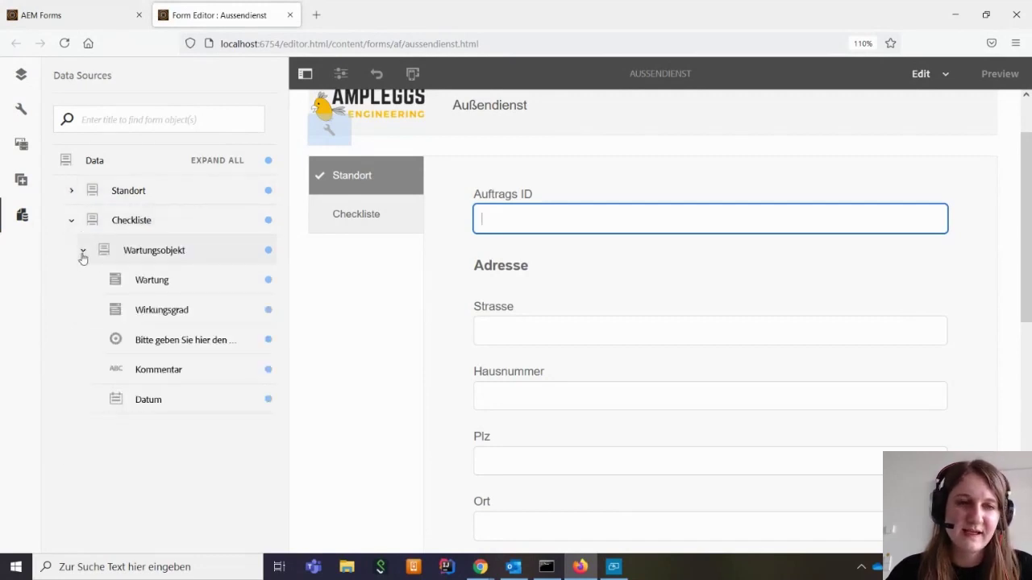
left_click(82, 253)
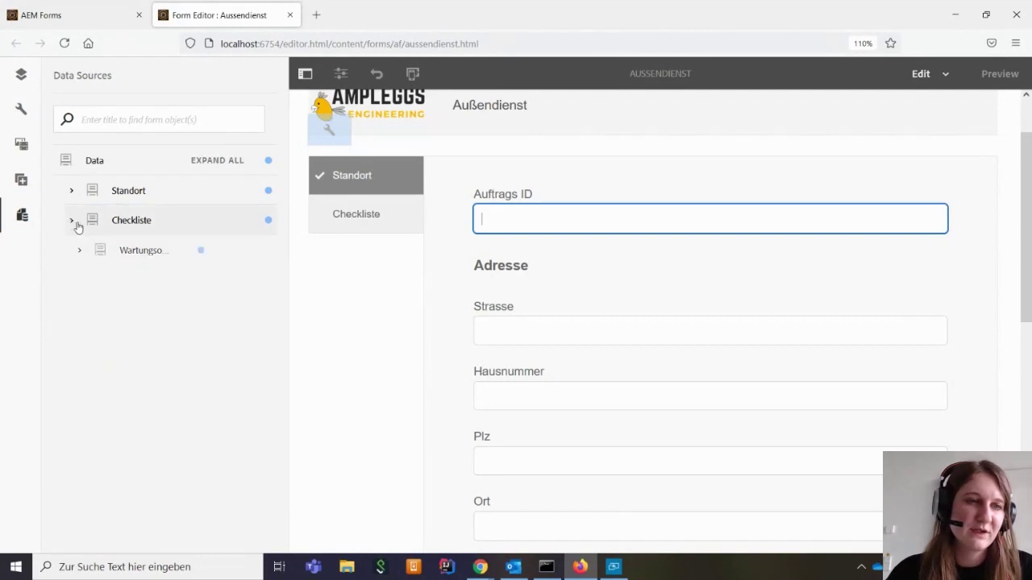
left_click(72, 223)
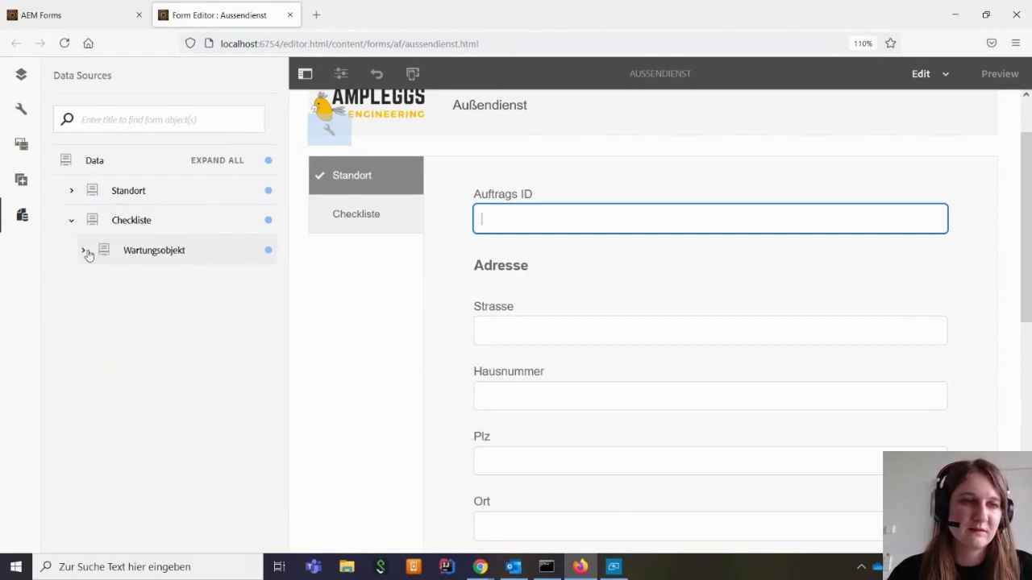
left_click(83, 252)
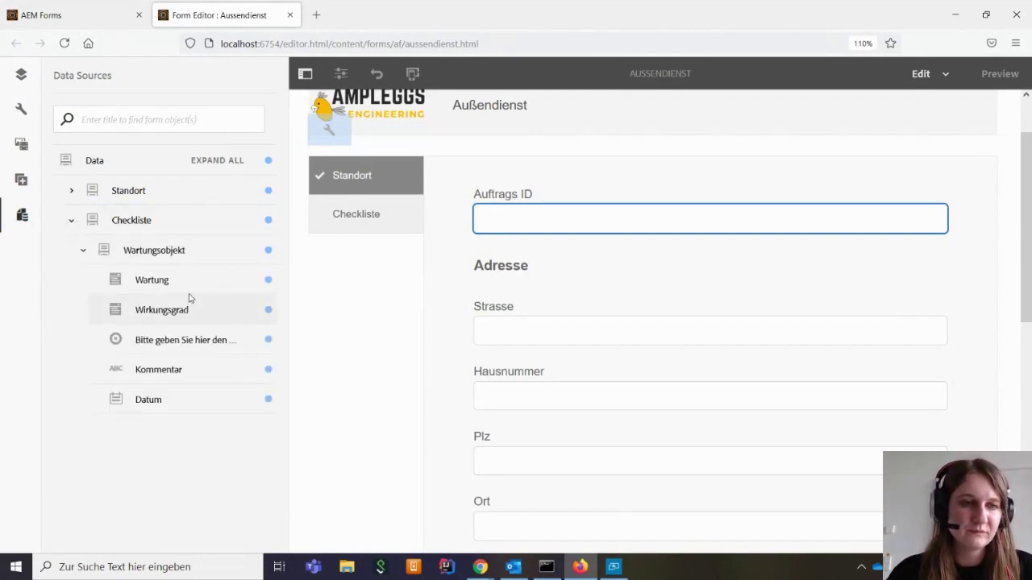
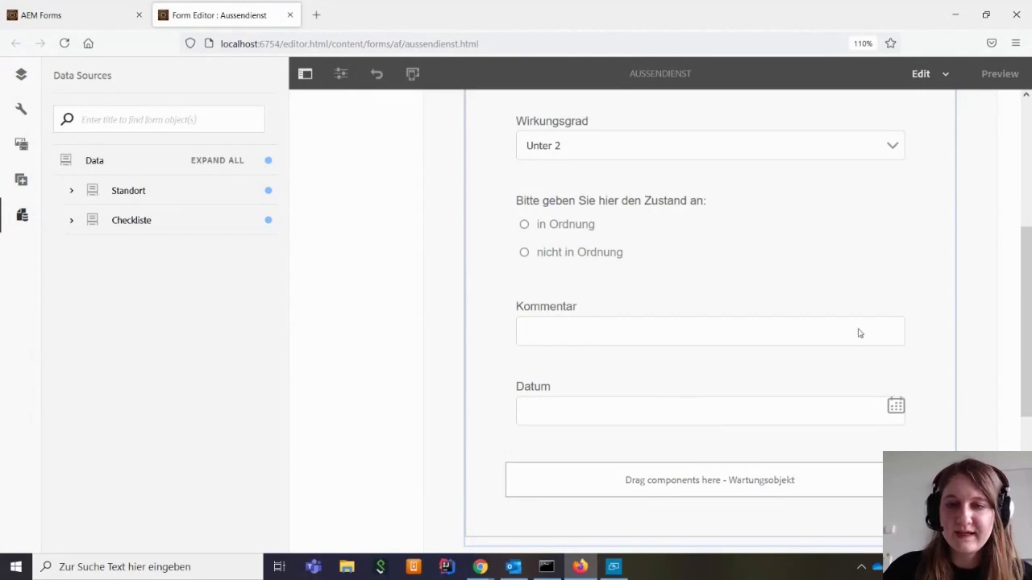
Select the Kommentar text field in the Wartungsobjekt checklist
left_click(814, 323)
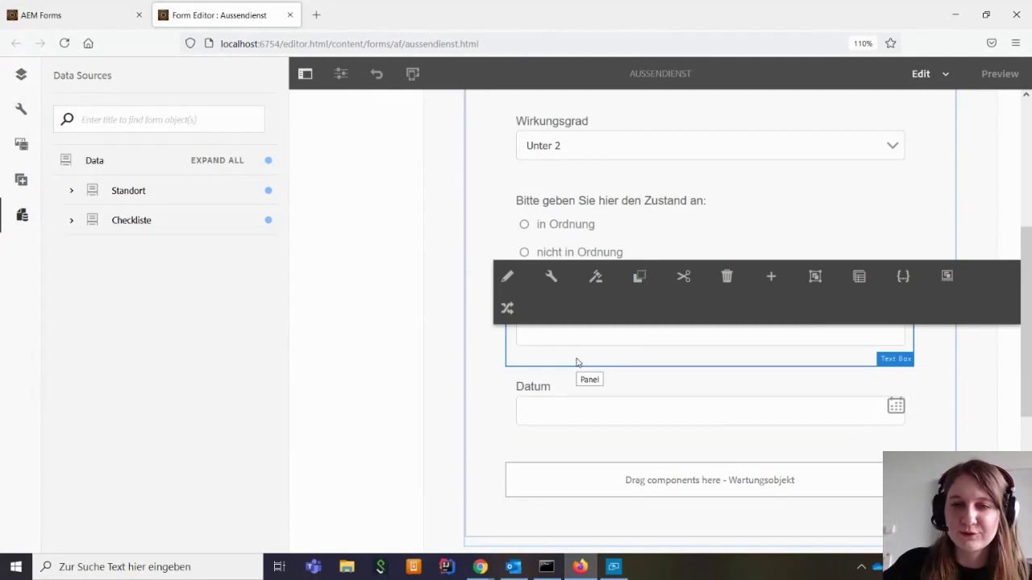
Start a new Show rule for the Kommentar field in the Rule Editor
left_click(596, 278)
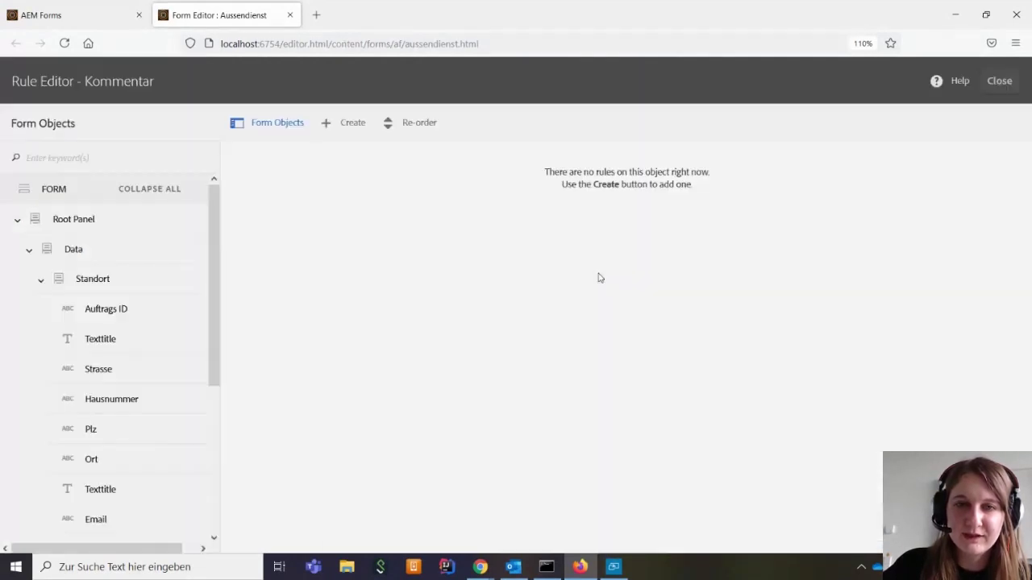
left_click(351, 126)
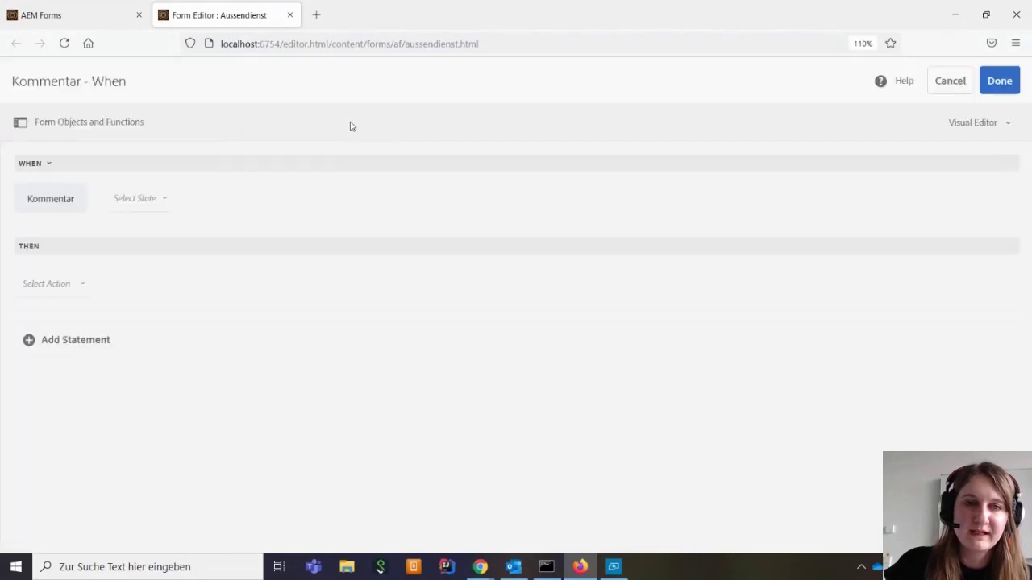
left_click(70, 122)
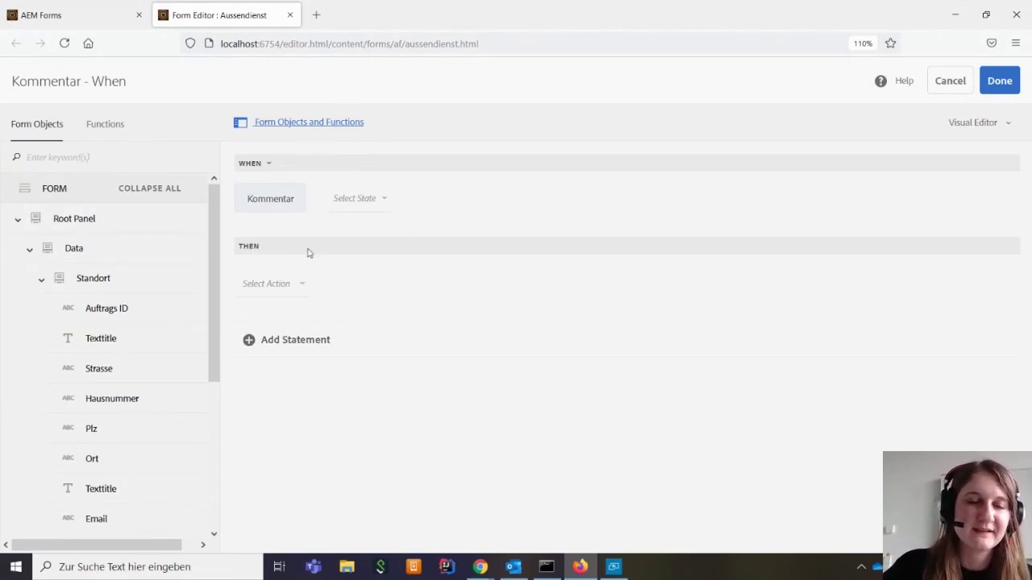
left_click(269, 166)
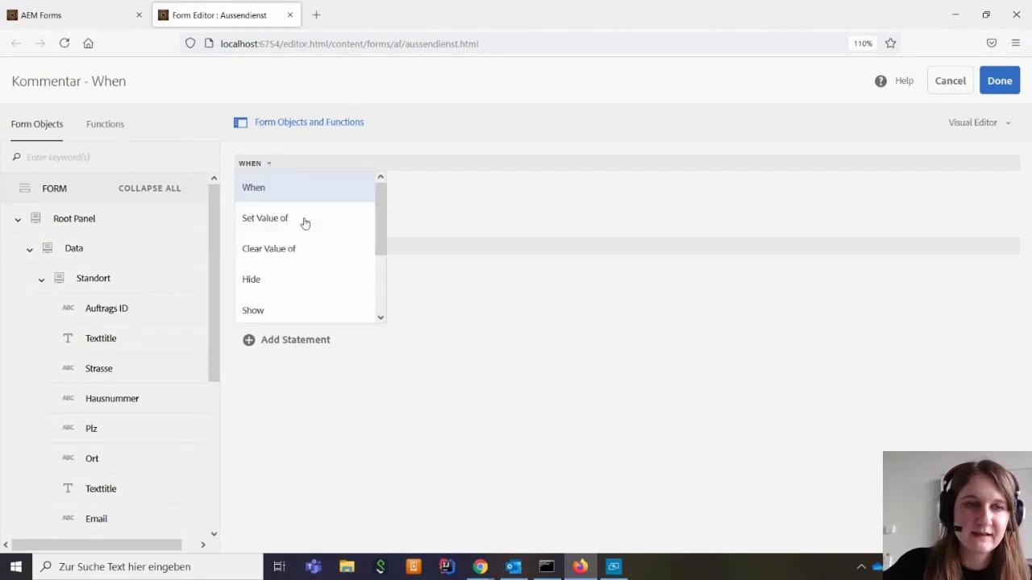
scroll(294, 246, "down", 2)
left_click(287, 257)
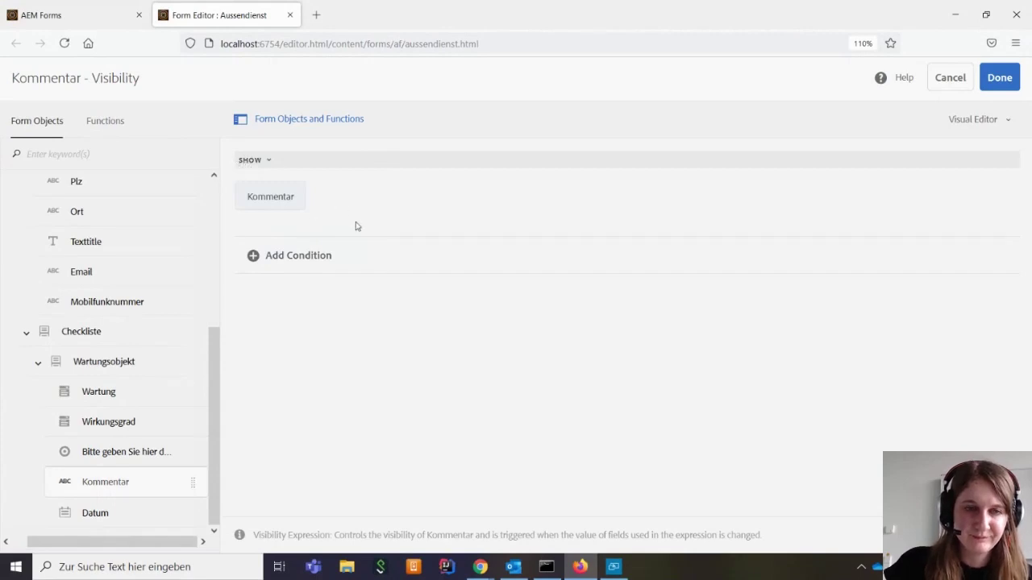
Add the condition: Zustand question is equal to string 'nicht in Ordnung', and save the rule
left_click(280, 258)
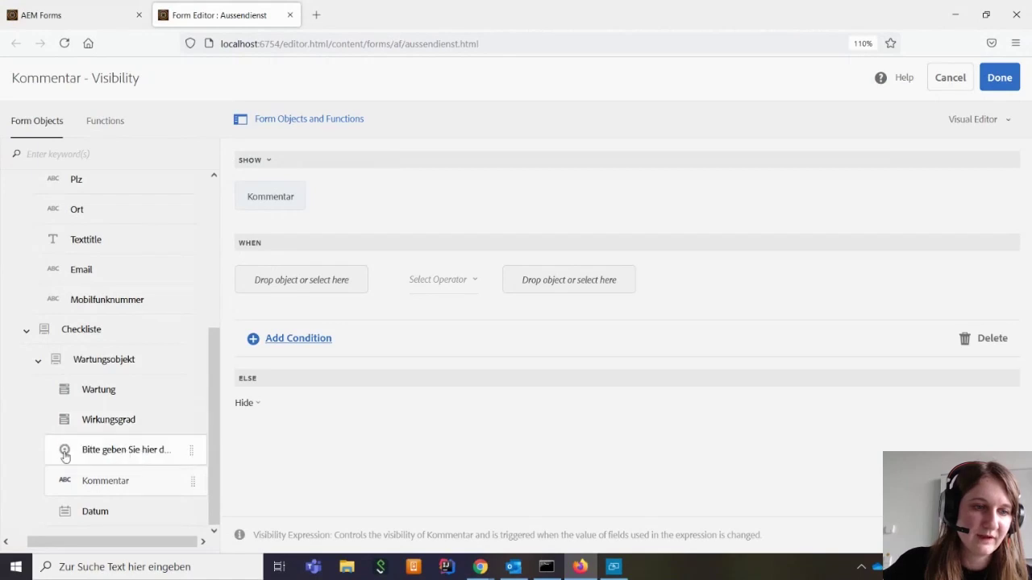
scroll(101, 274, "up", 3)
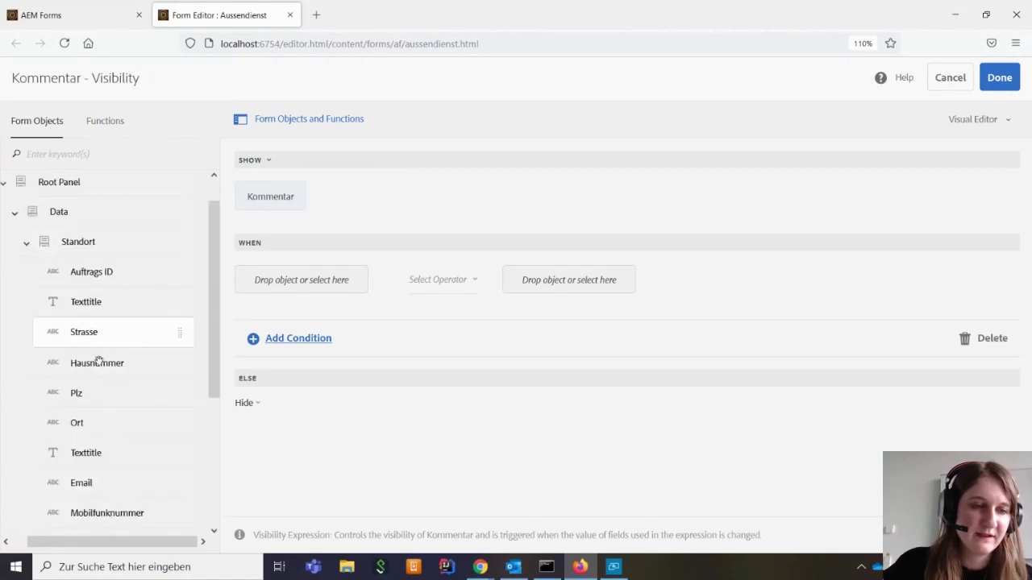
scroll(98, 360, "down", 3)
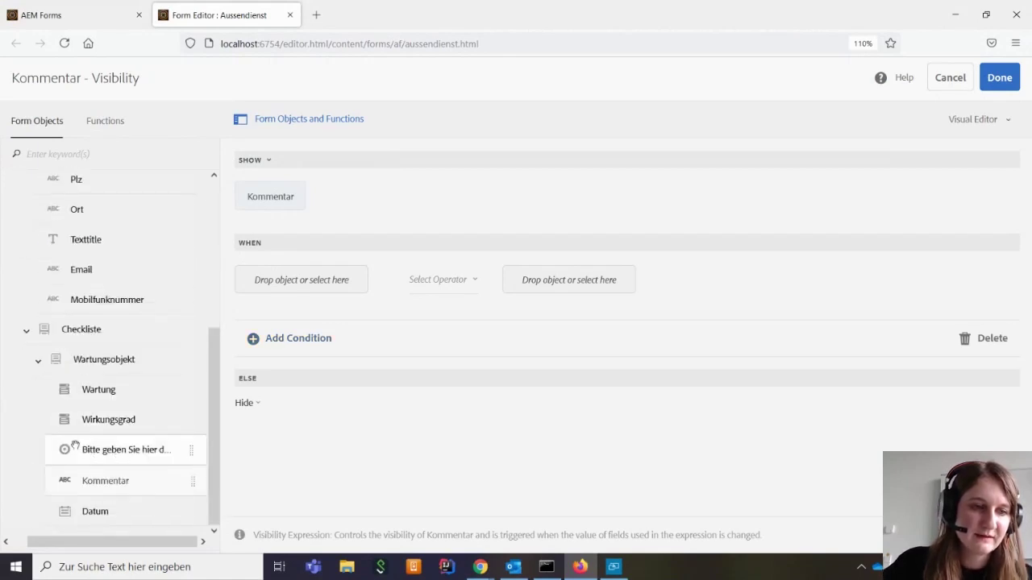
left_click_drag(75, 446, 267, 279)
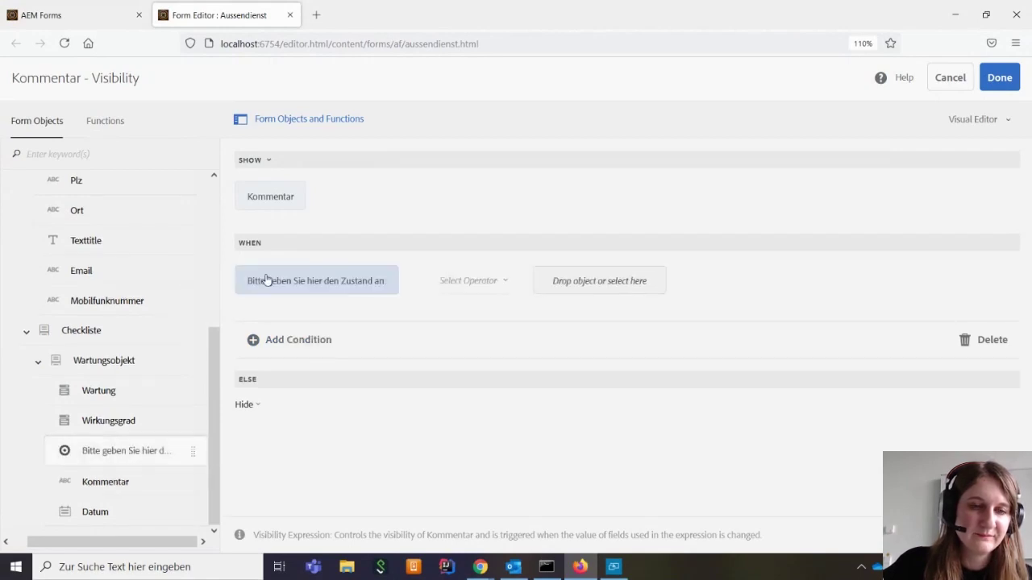
left_click(487, 284)
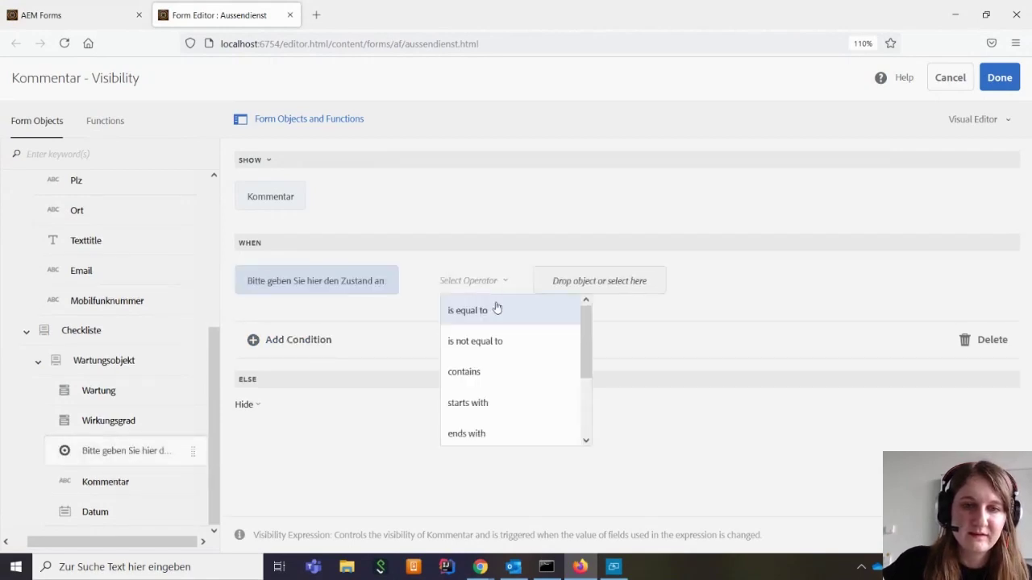
left_click(496, 310)
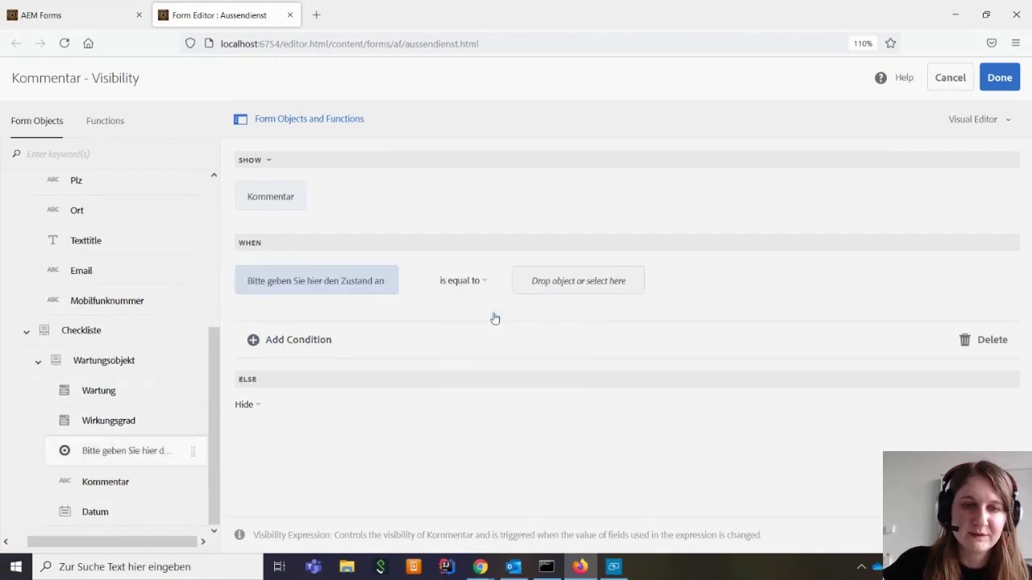
left_click(574, 285)
left_click(532, 311)
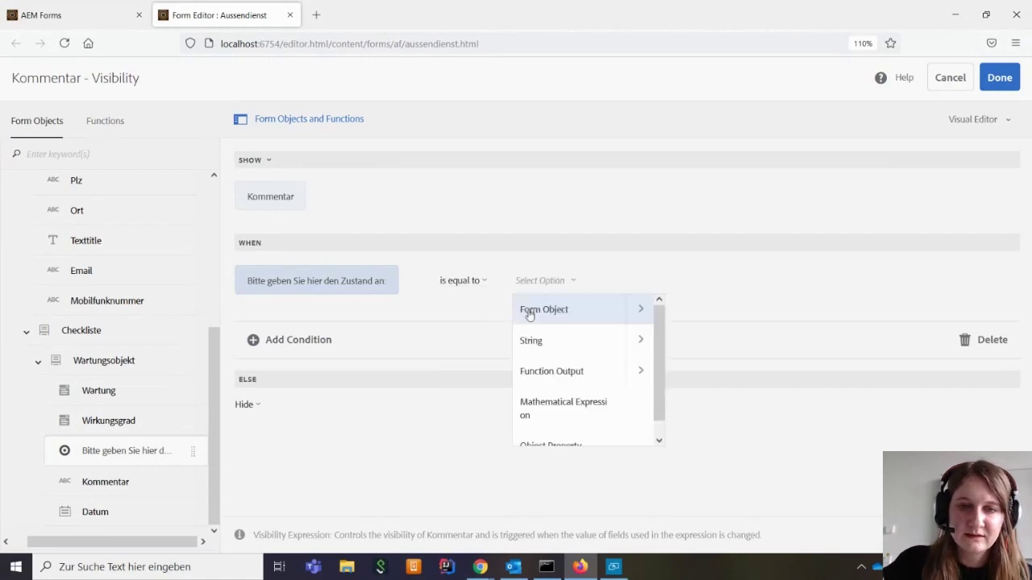
left_click(572, 345)
left_click(625, 280)
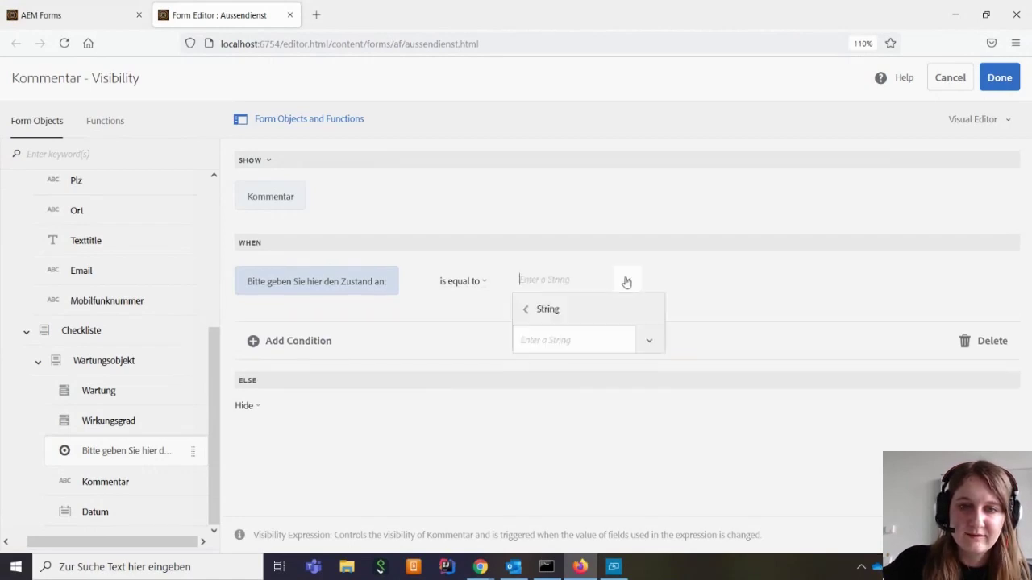
left_click(646, 339)
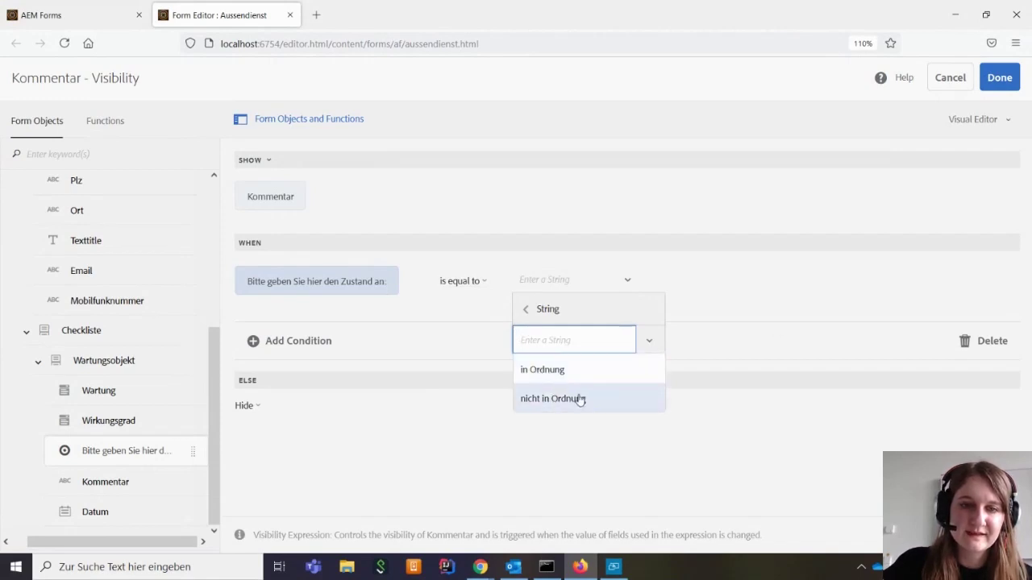
left_click(576, 400)
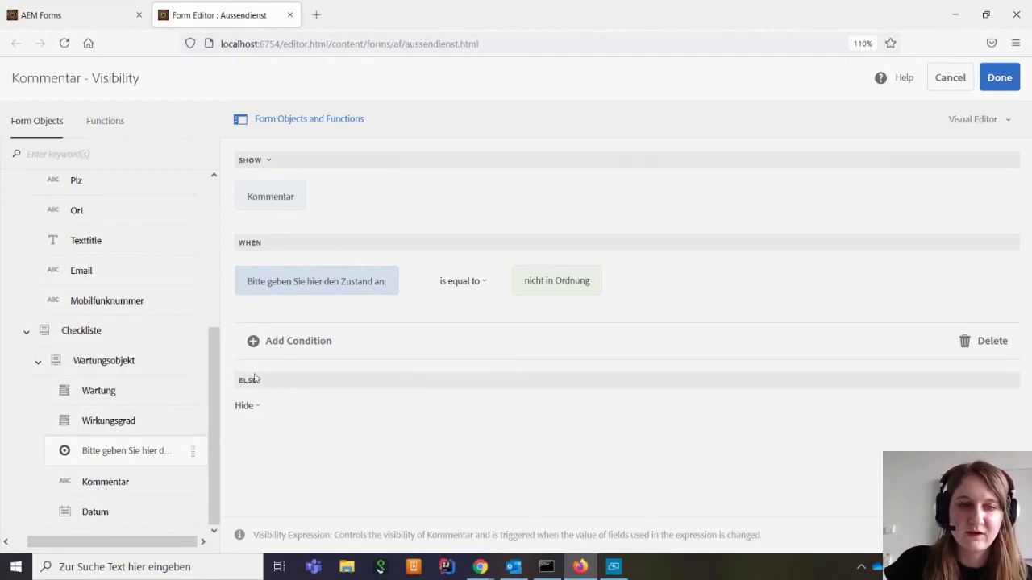
left_click(1005, 79)
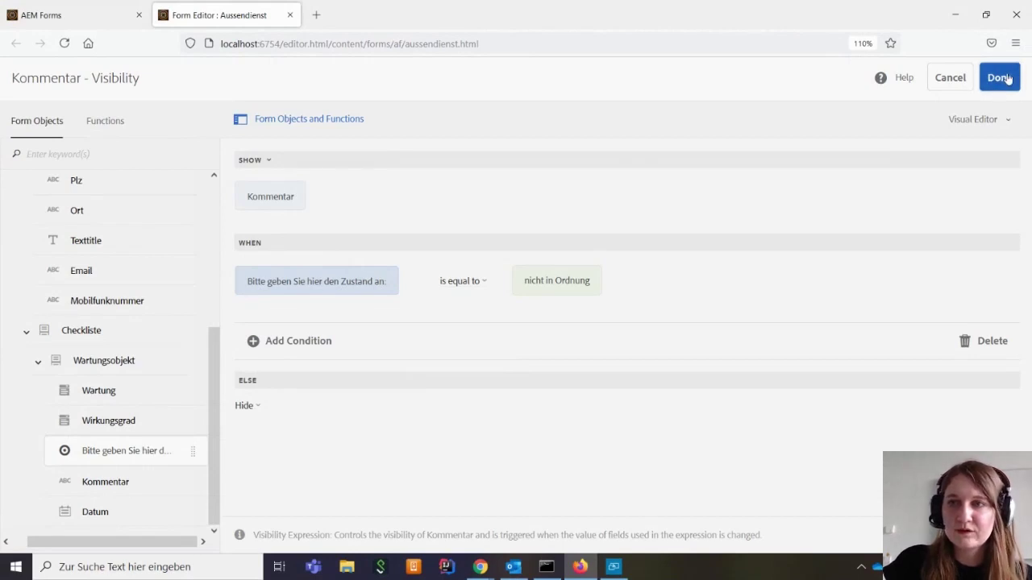
Close the Rule Editor and return to the end of the form
left_click(999, 77)
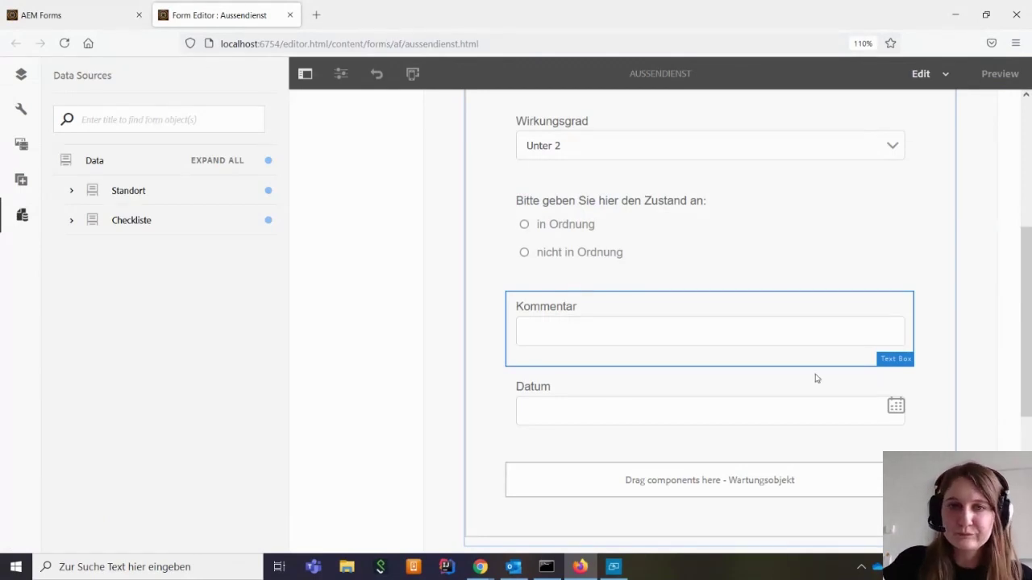
scroll(605, 255, "up", 4)
scroll(604, 256, "down", 7)
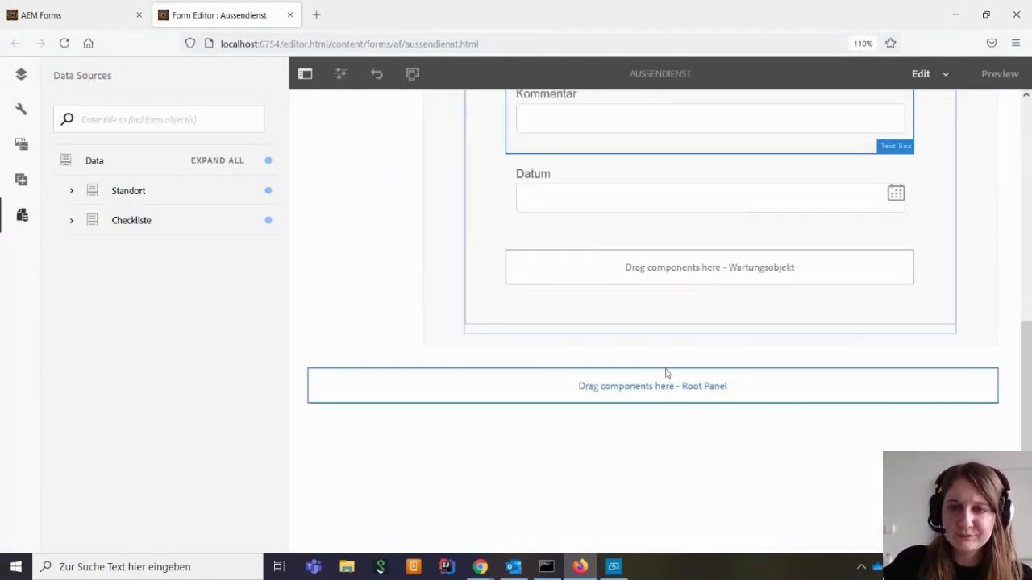
scroll(631, 363, "up", 7)
scroll(631, 363, "down", 8)
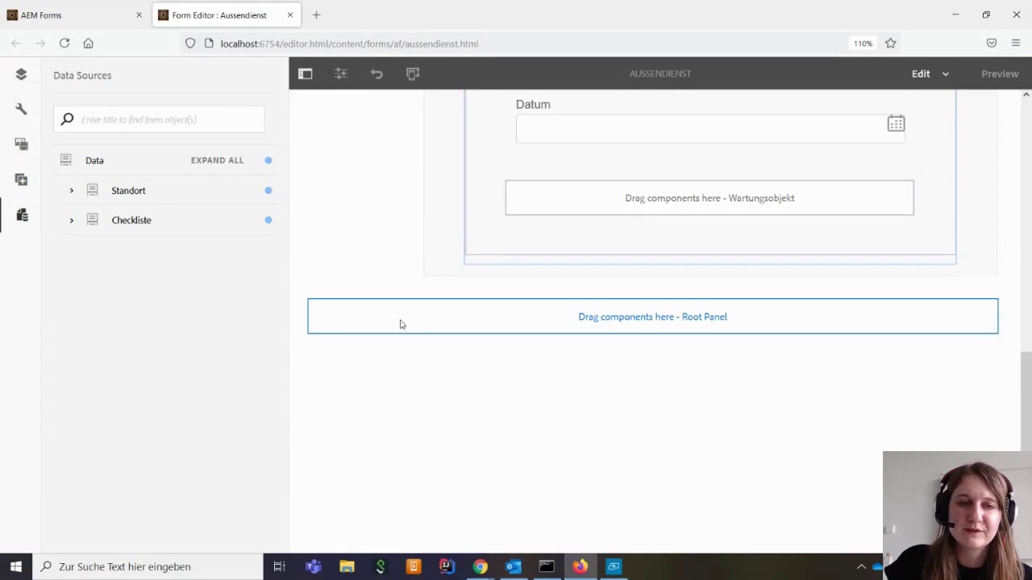
Insert a Submit Button, found by searching 'subm', into the Root Panel drop zone and open its properties
left_click(389, 323)
left_click(321, 294)
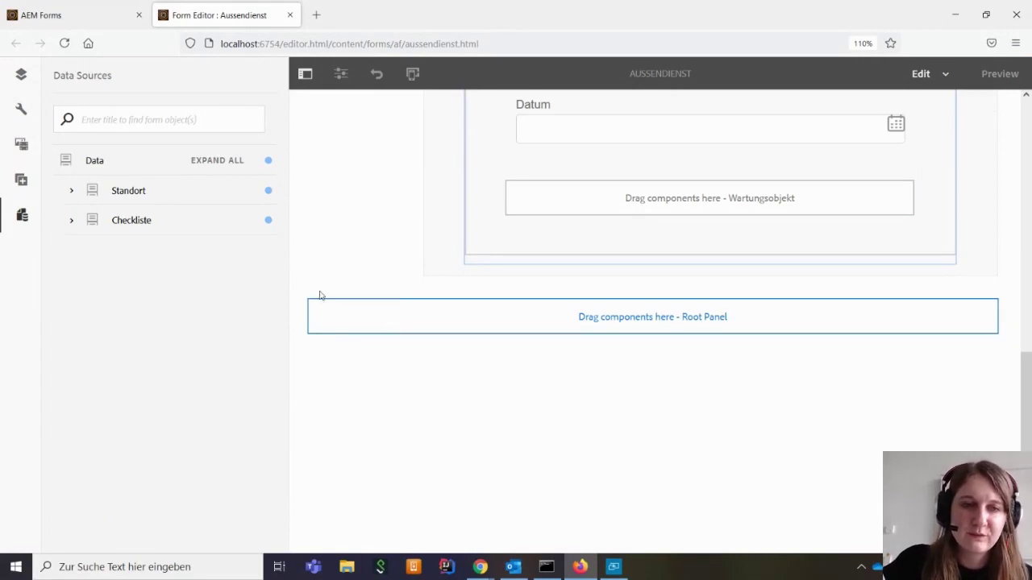
type("subm")
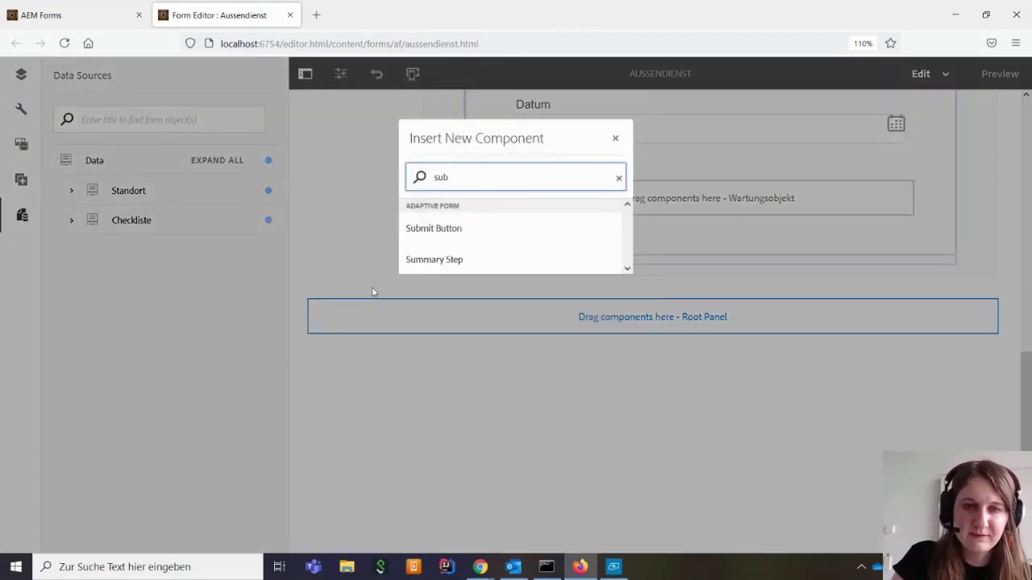
left_click(511, 235)
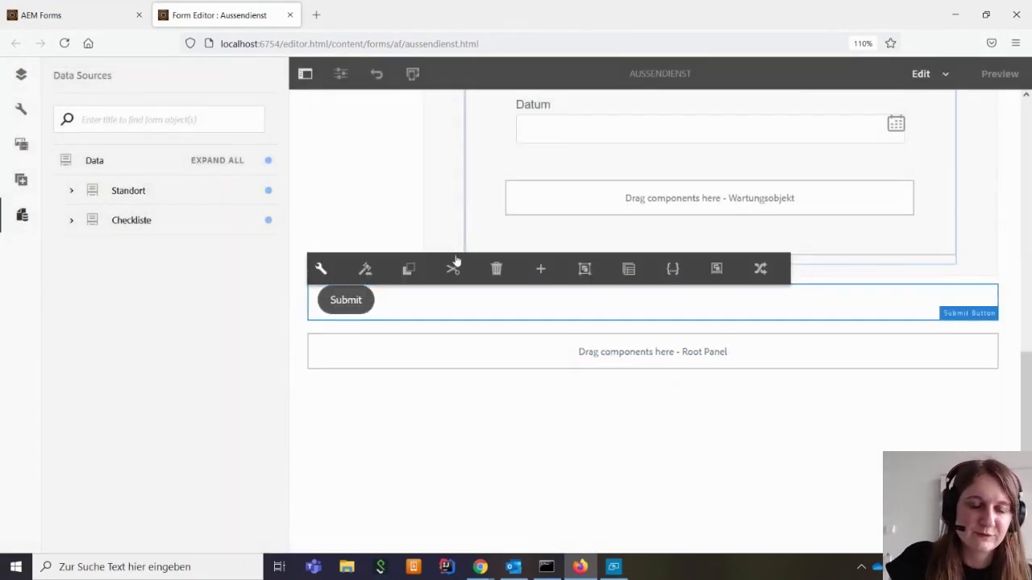
left_click(320, 268)
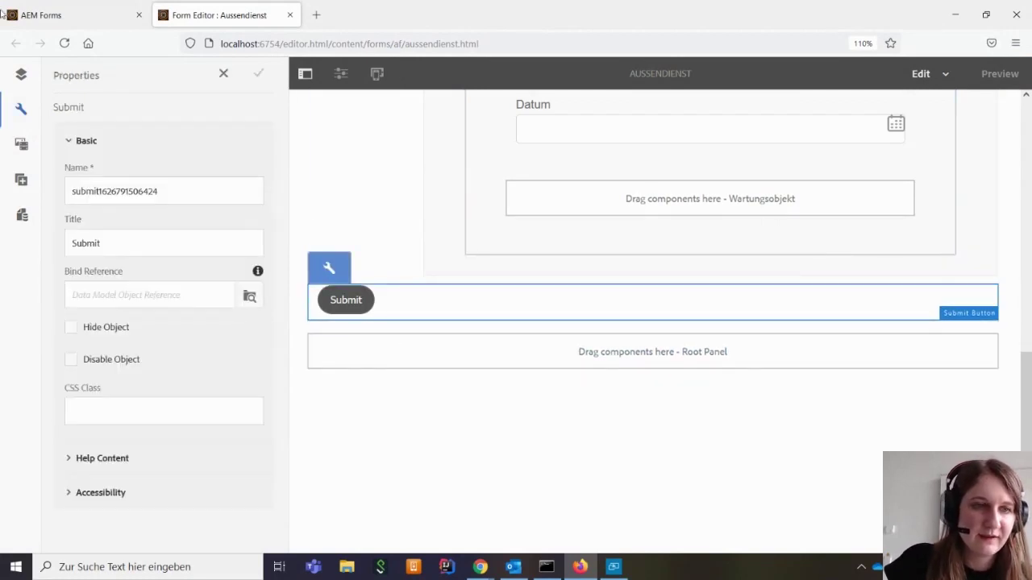
Open the form container's properties from the content tree and expand the Submission settings
left_click(21, 74)
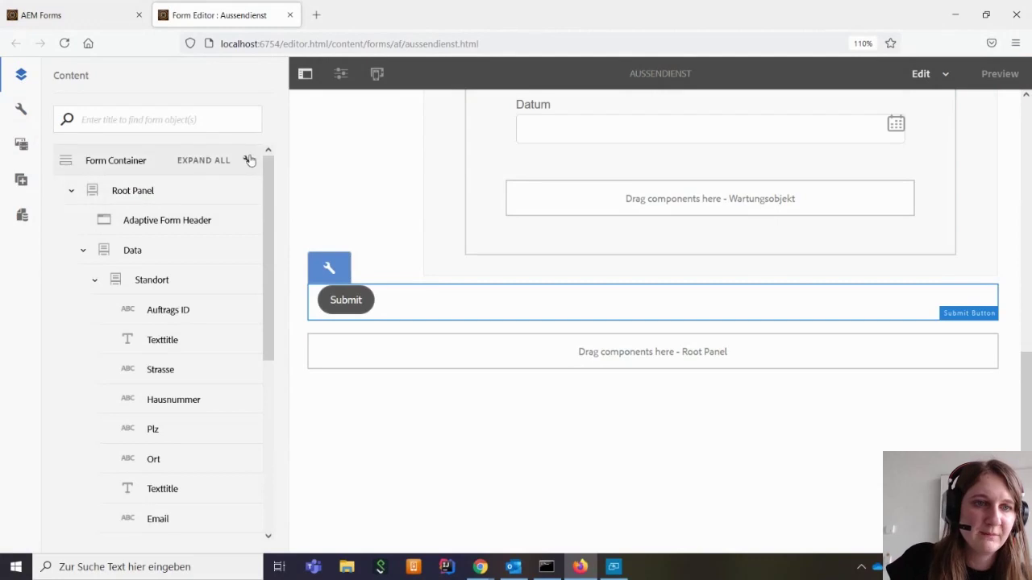
left_click(247, 159)
scroll(227, 379, "down", 3)
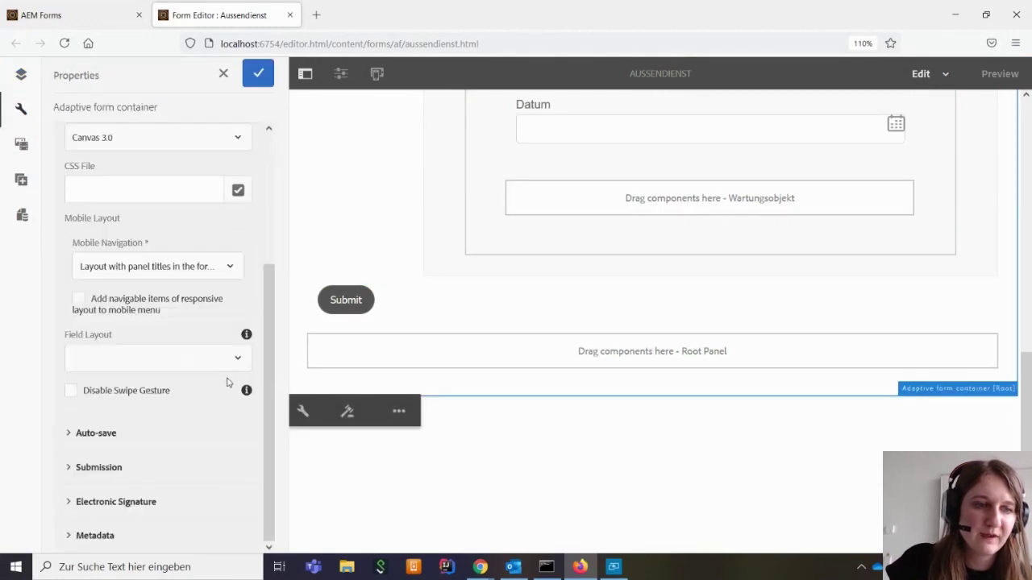
left_click(98, 466)
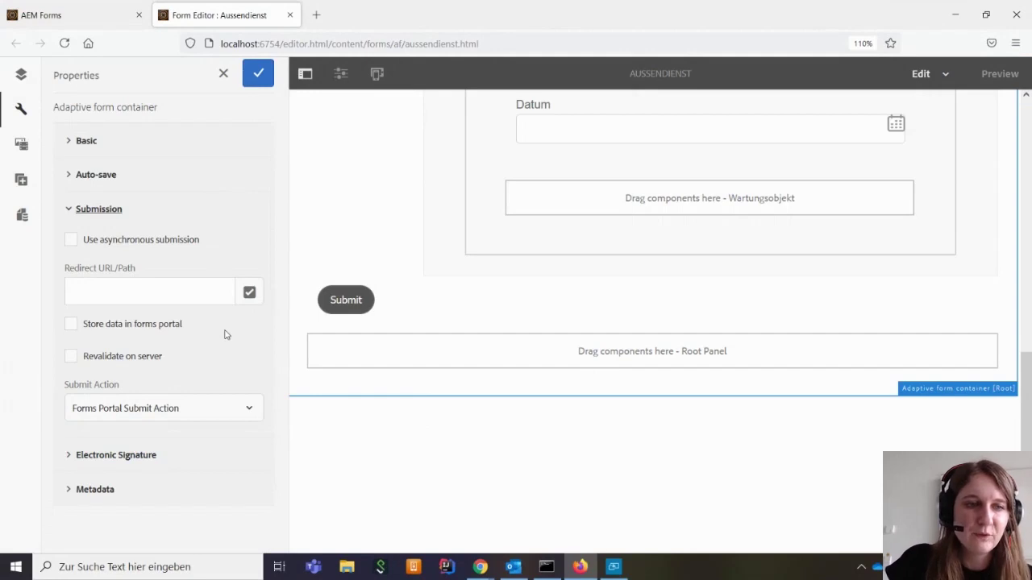
Set Submit Action to Send email, enter the sender's e-mail address in From, and save
left_click(246, 412)
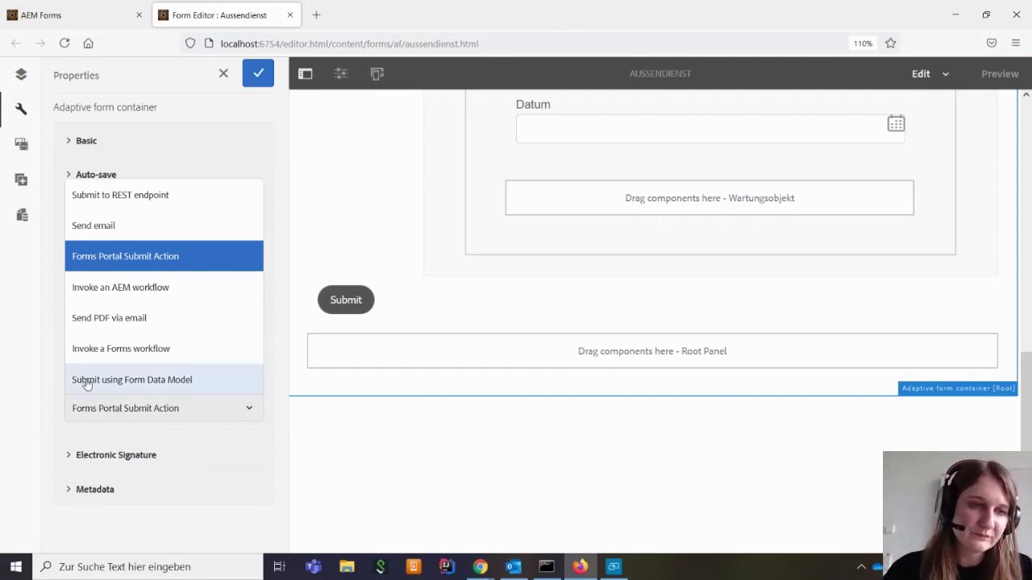
left_click(107, 228)
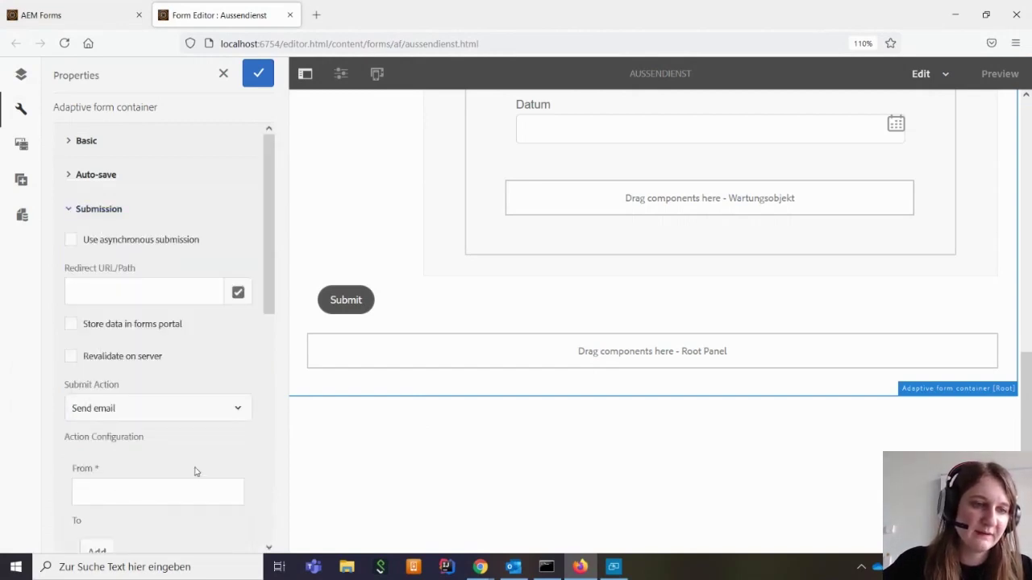
left_click(116, 489)
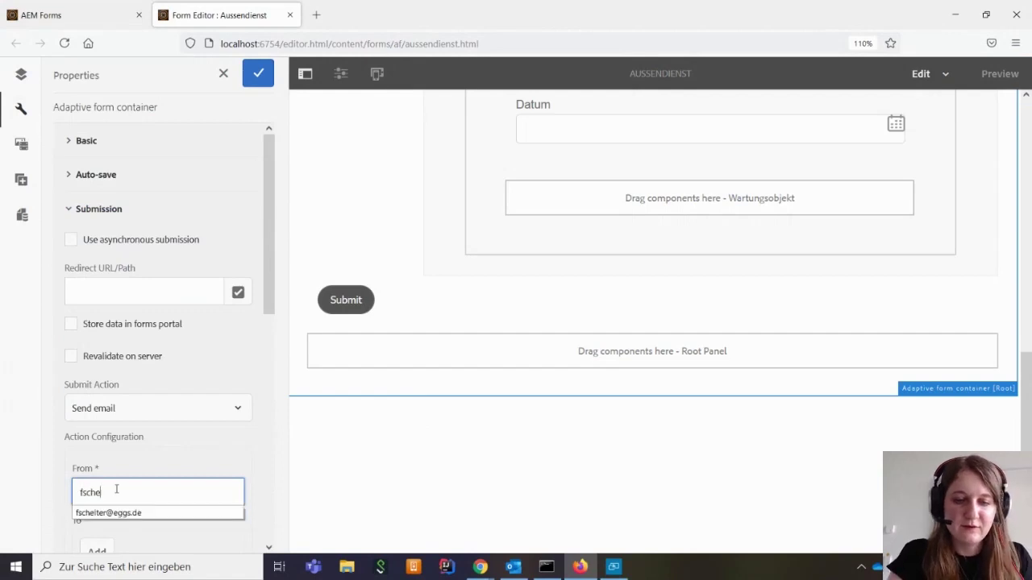
left_click(153, 514)
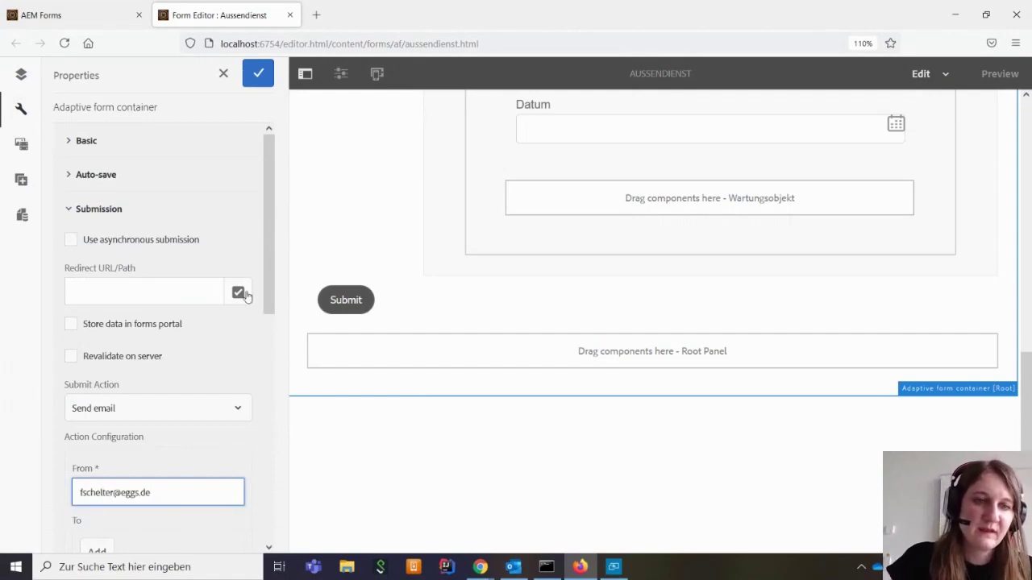
left_click(258, 72)
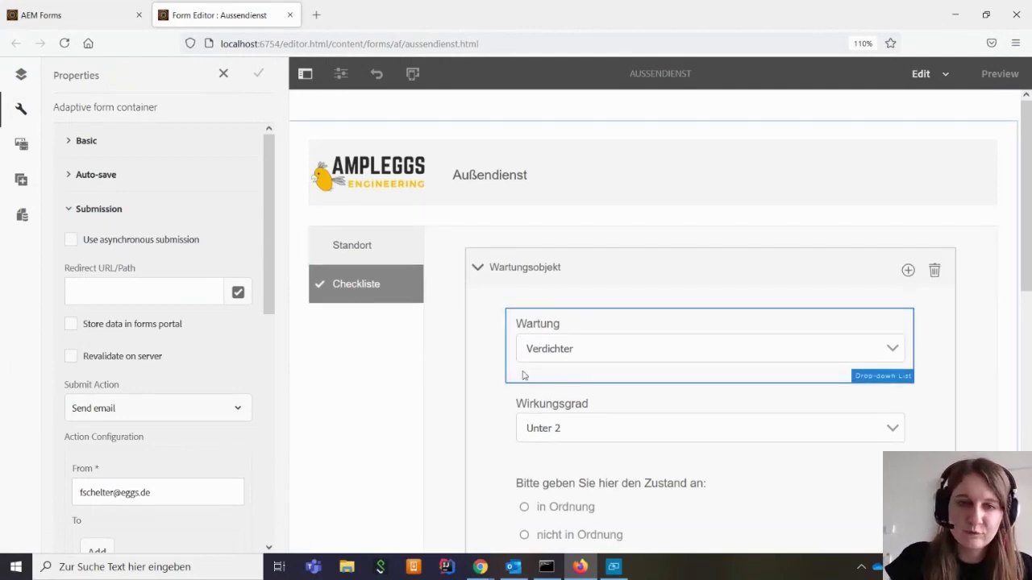
Compare the Checkliste and Standort tabs, end on Standort, and select the Auftrags ID box
left_click(359, 184)
left_click(356, 211)
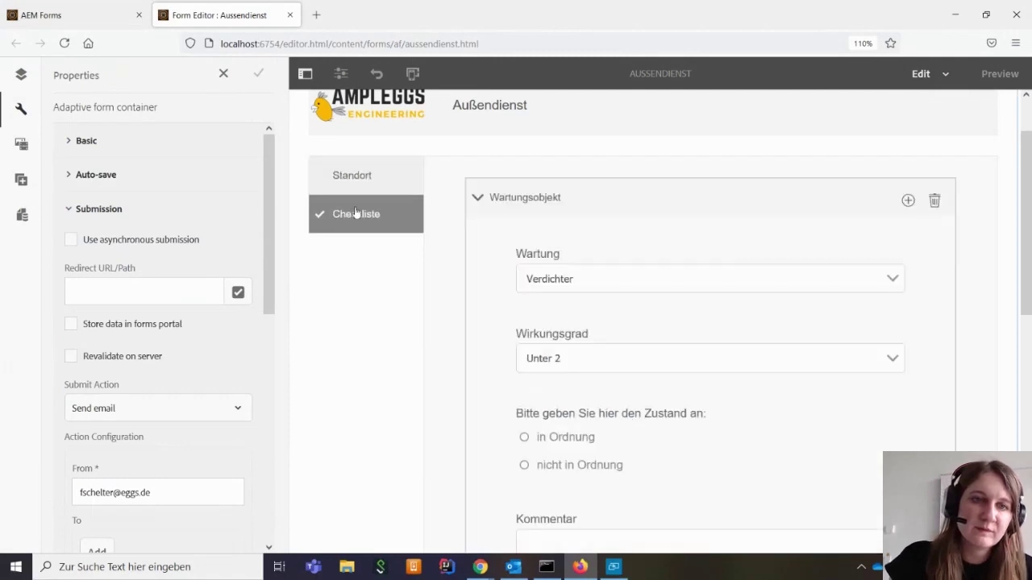
left_click(353, 180)
left_click(359, 211)
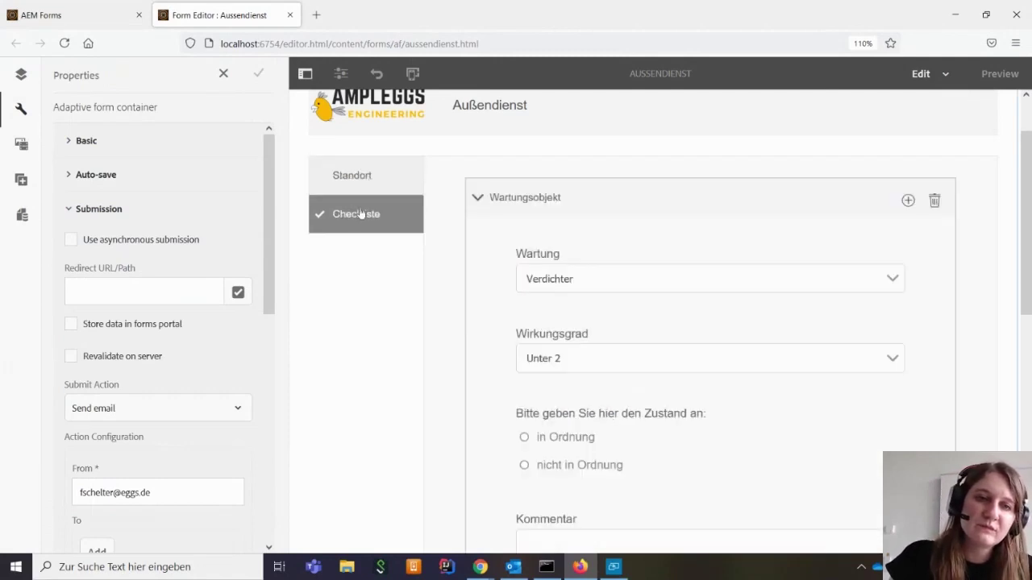
left_click(365, 189)
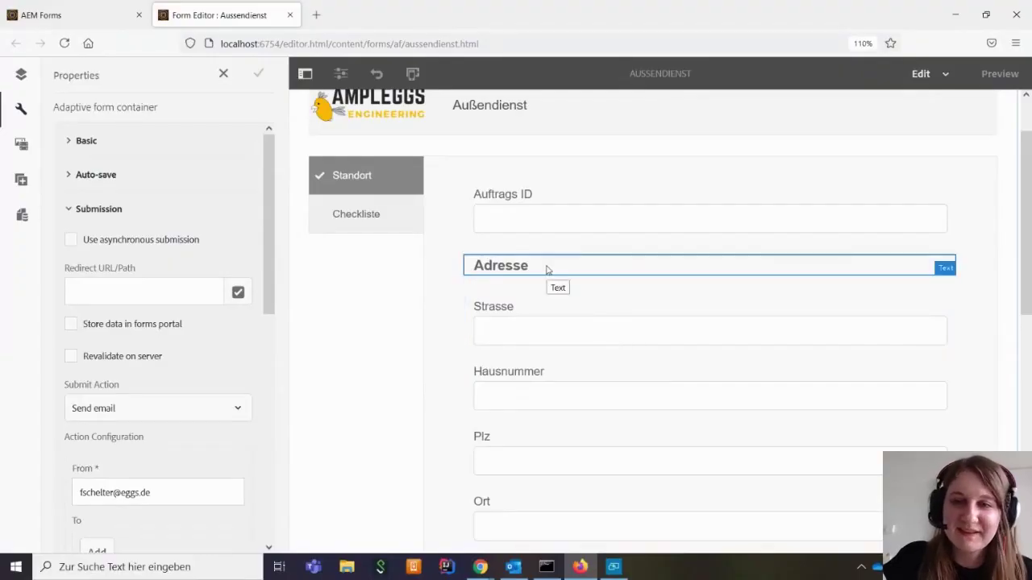
left_click(540, 219)
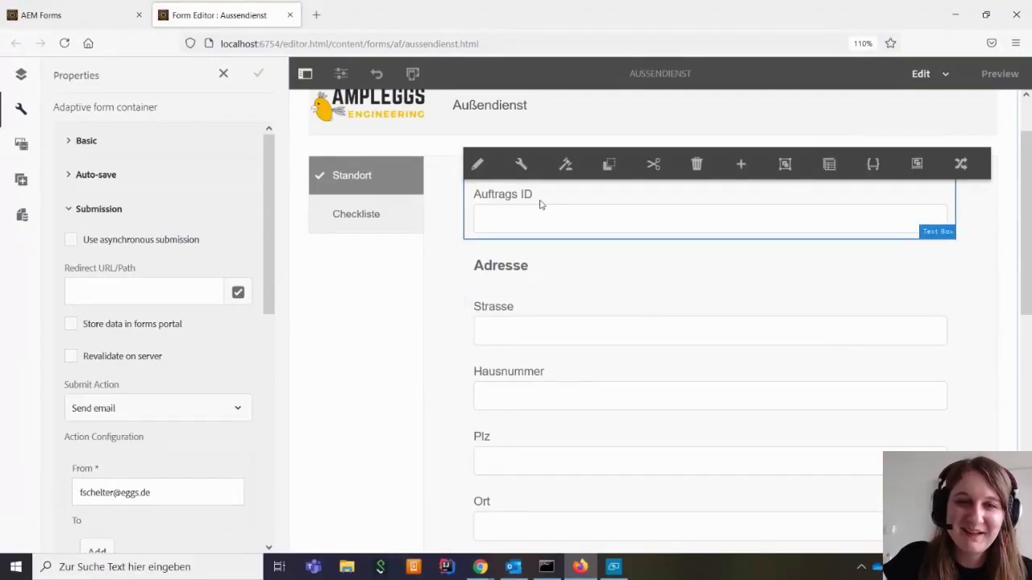
Enter Auftrags ID's Short Description 'Die Auftragsid muss immer mit AD beginnen.' under Help Content and save
left_click(522, 165)
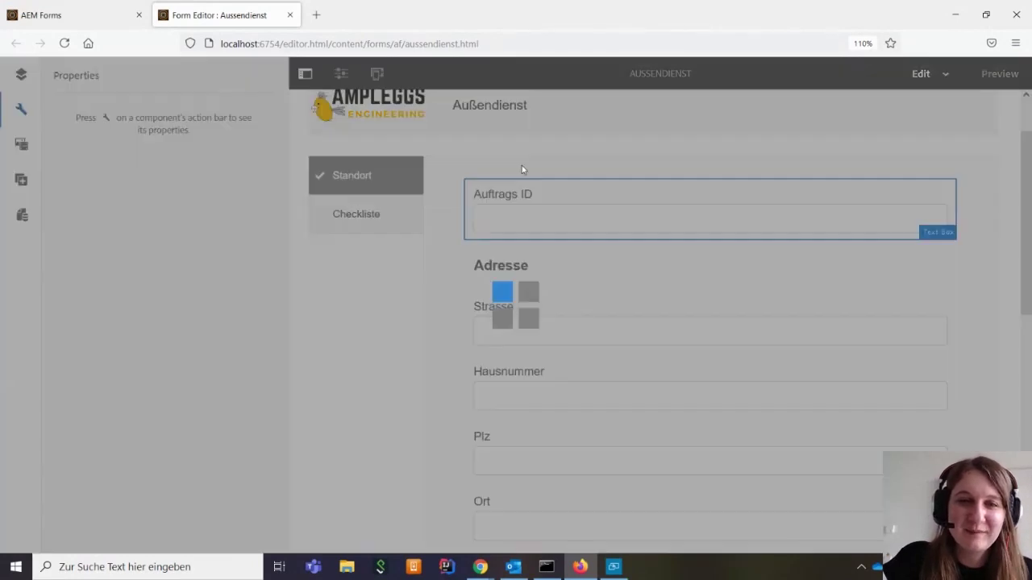
scroll(242, 329, "down", 10)
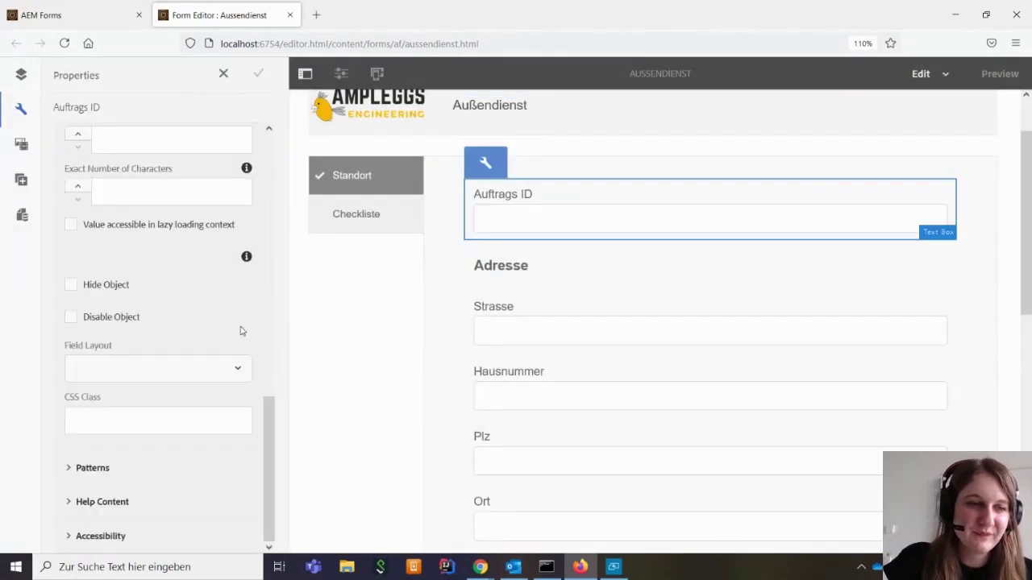
left_click(71, 503)
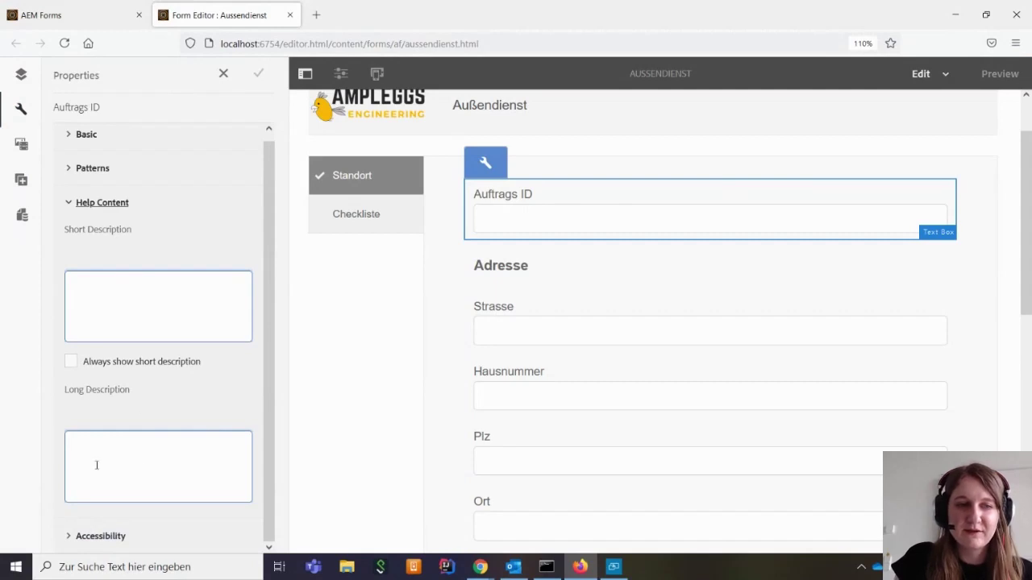
left_click(82, 305)
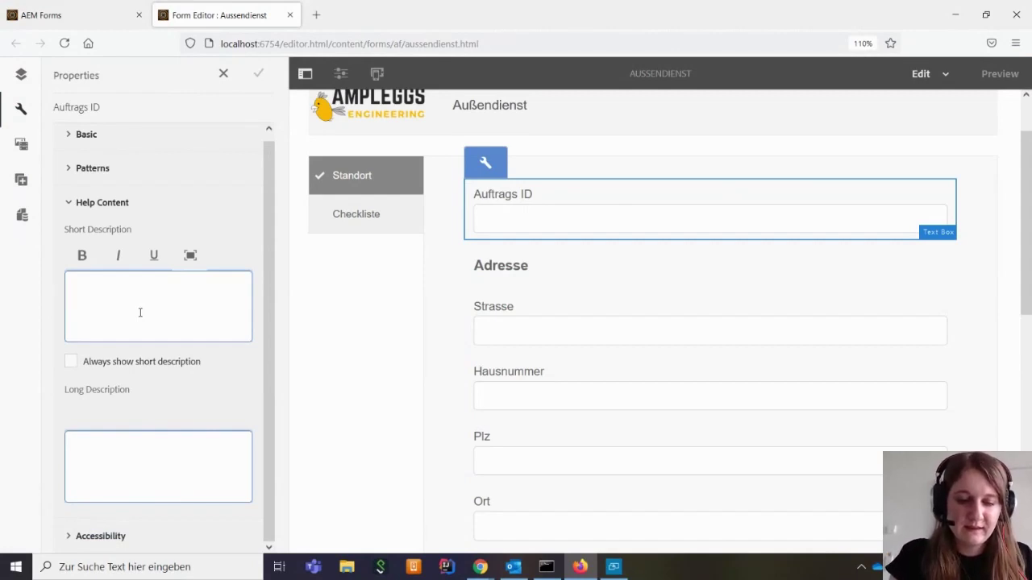
type("B")
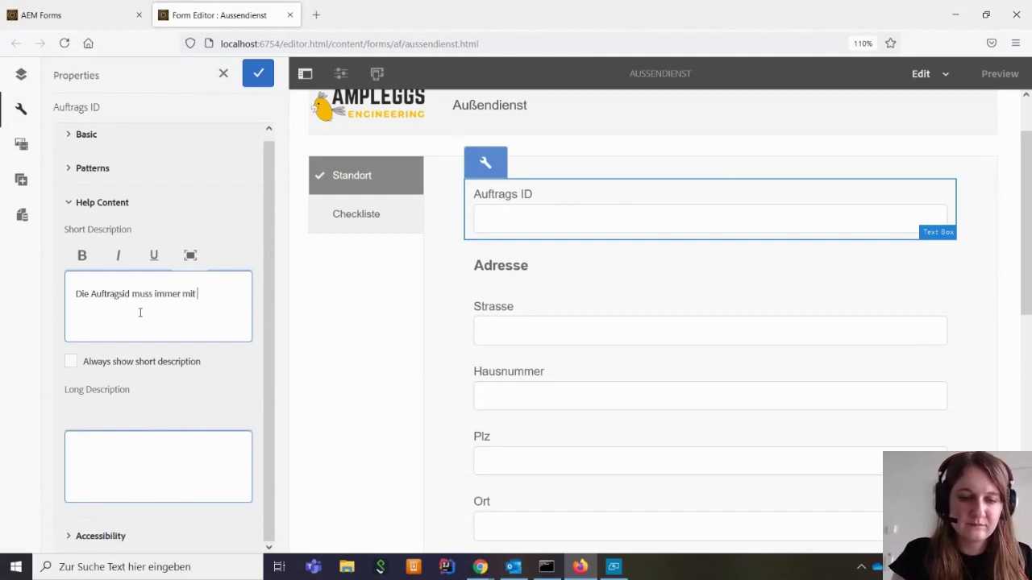
type("gin")
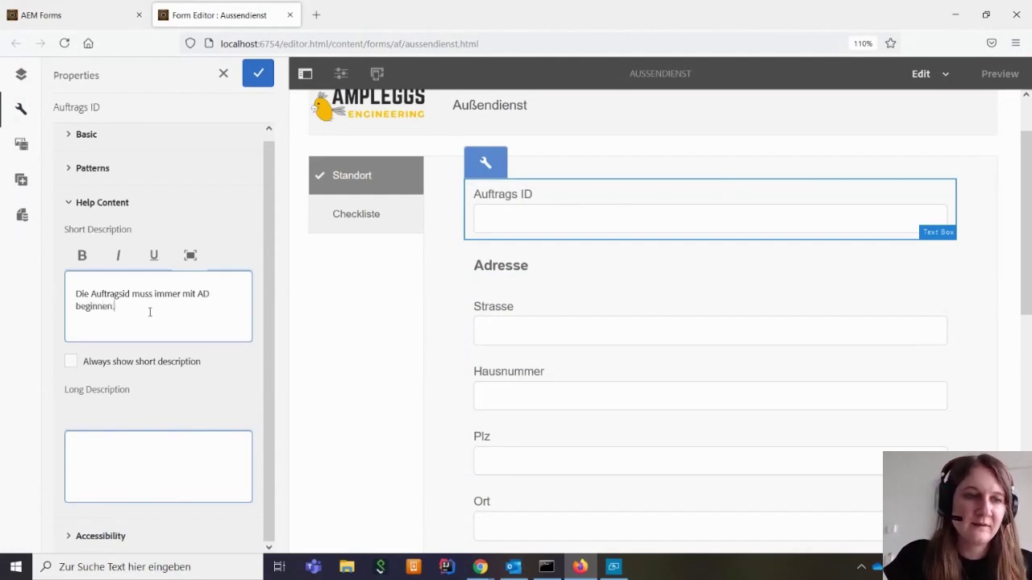
type("nen.")
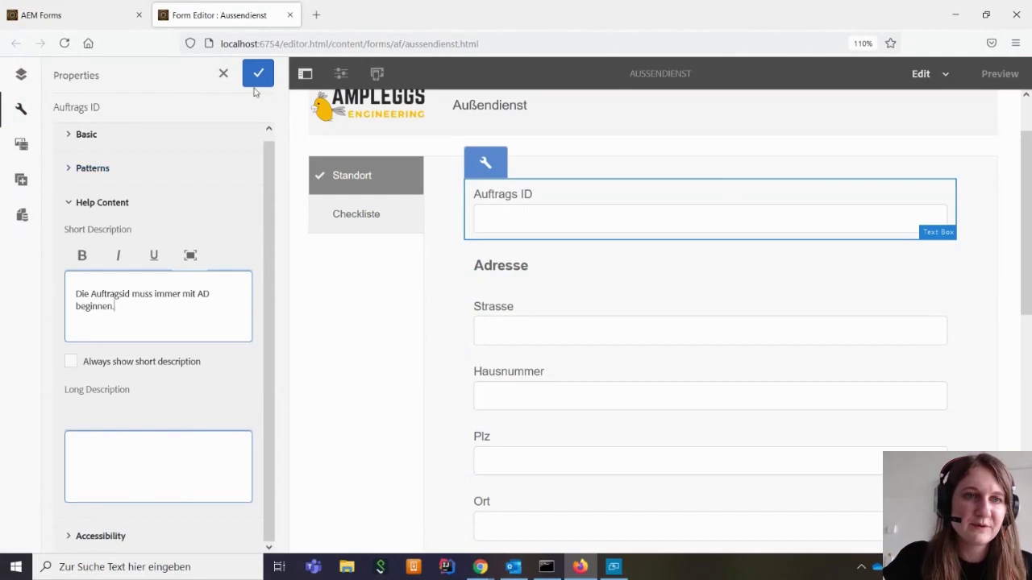
left_click(258, 74)
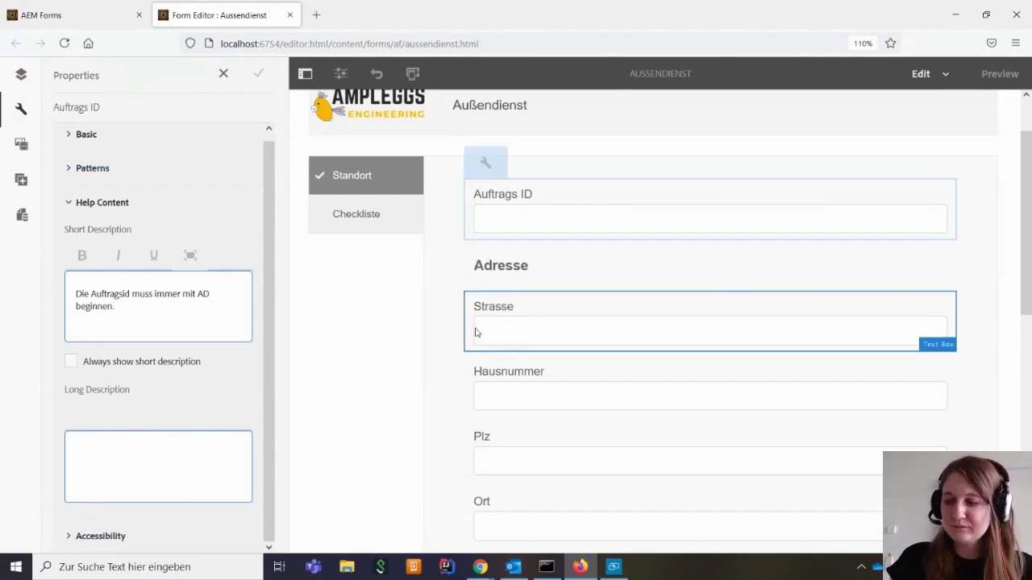
Close the Auftrags ID properties and scroll down to the Logo panel
left_click(225, 74)
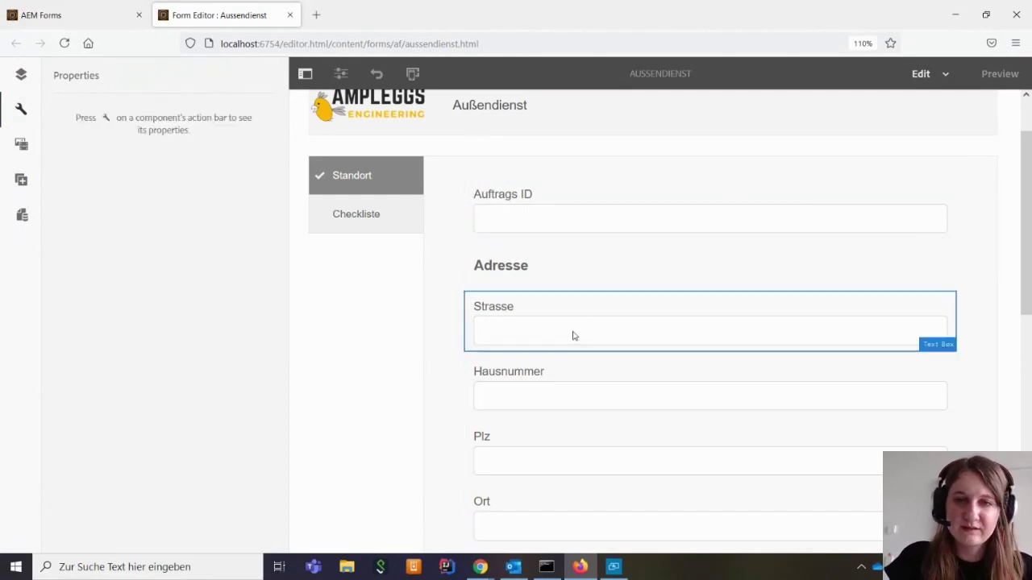
scroll(572, 336, "up", 2)
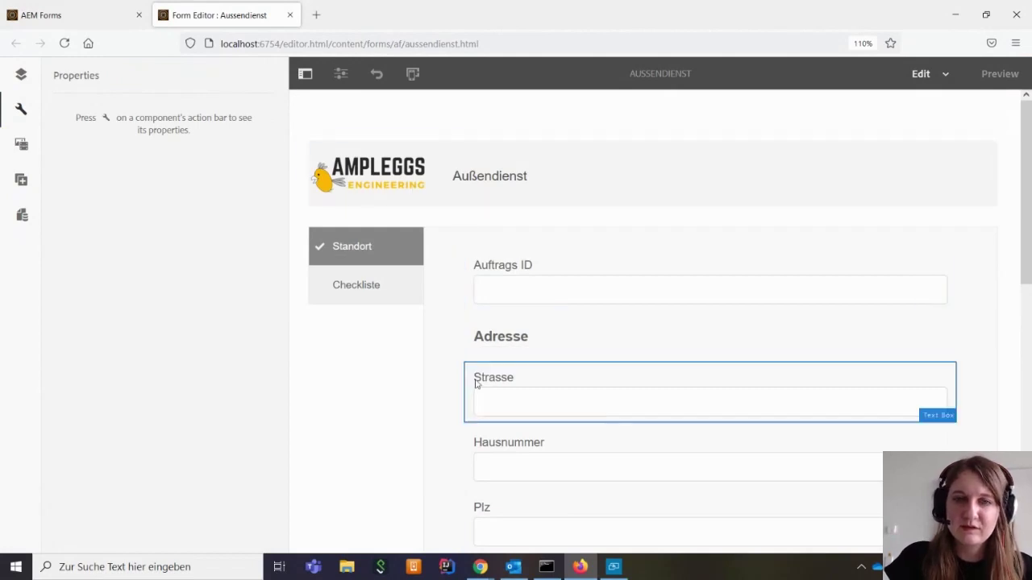
scroll(433, 357, "down", 6)
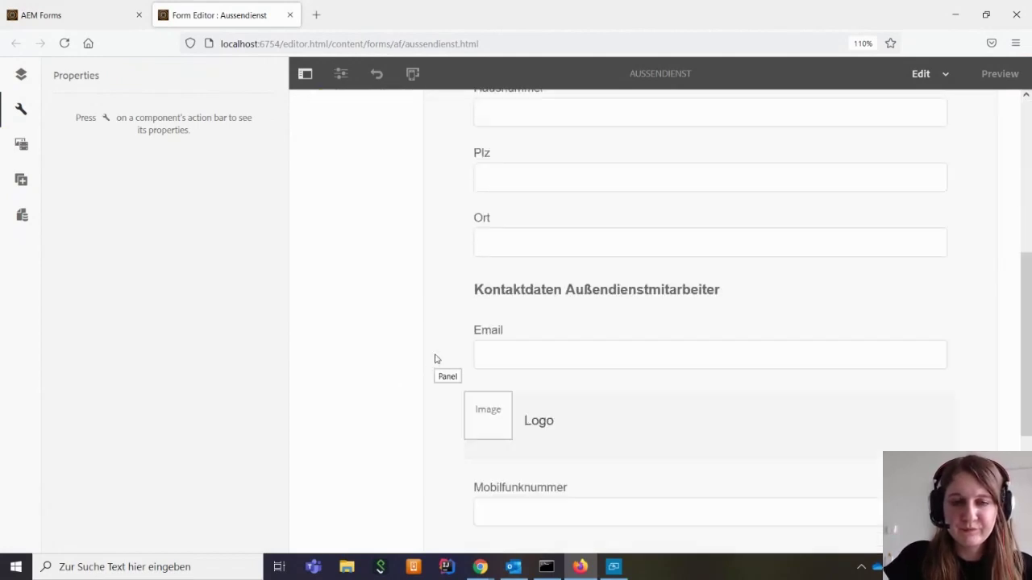
scroll(435, 358, "up", 3)
scroll(666, 366, "down", 2)
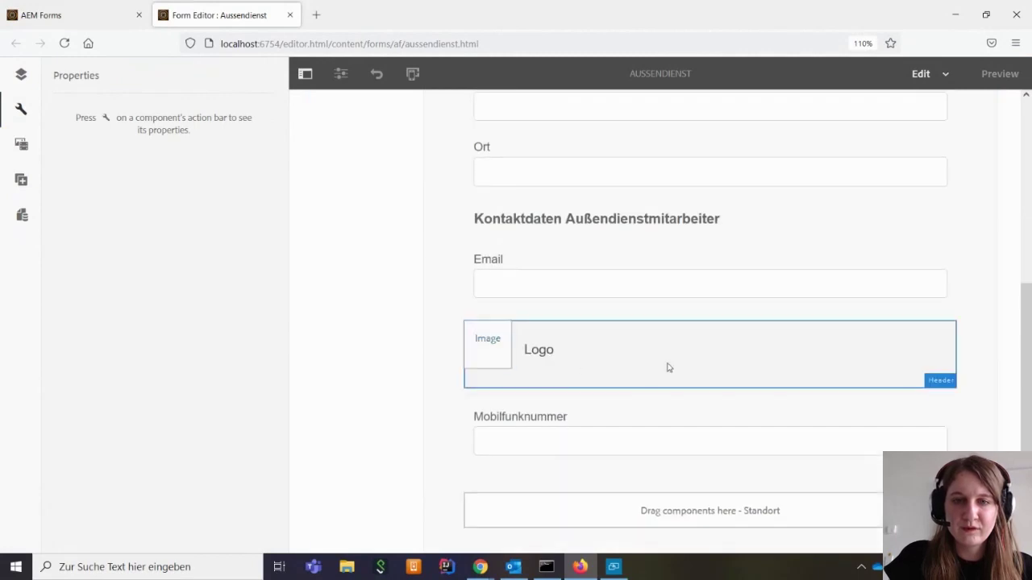
Delete the Logo panel from the Standort section and confirm the removal
left_click(577, 351)
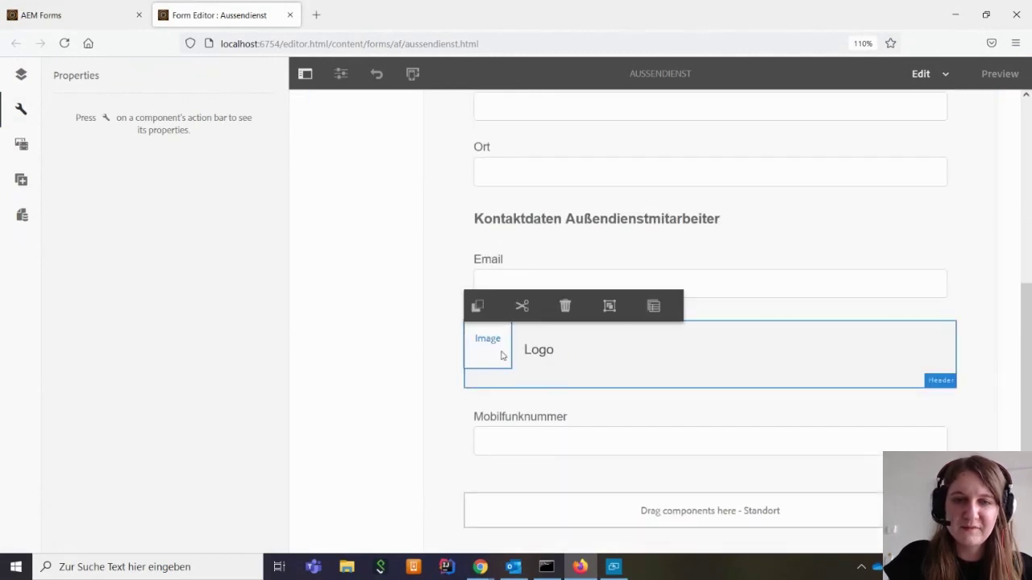
left_click(564, 307)
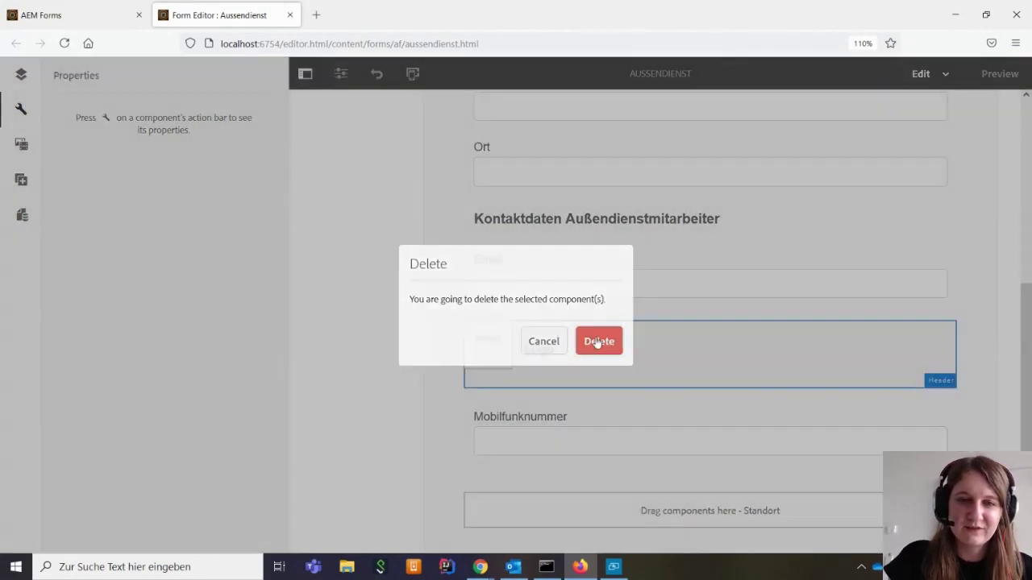
left_click(596, 341)
scroll(625, 346, "up", 3)
scroll(698, 235, "up", 3)
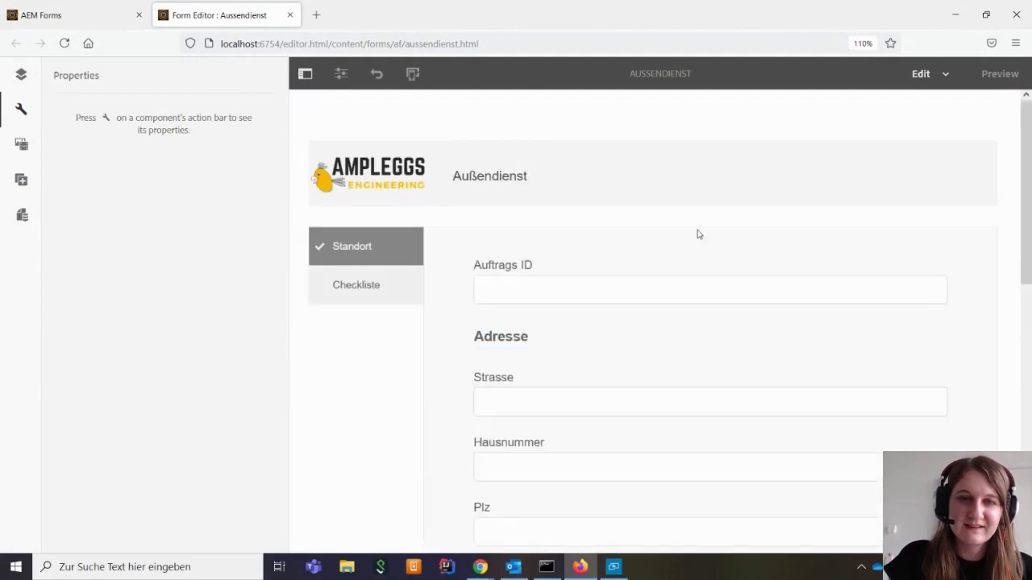
scroll(698, 234, "down", 4)
scroll(698, 235, "up", 1)
scroll(700, 241, "up", 3)
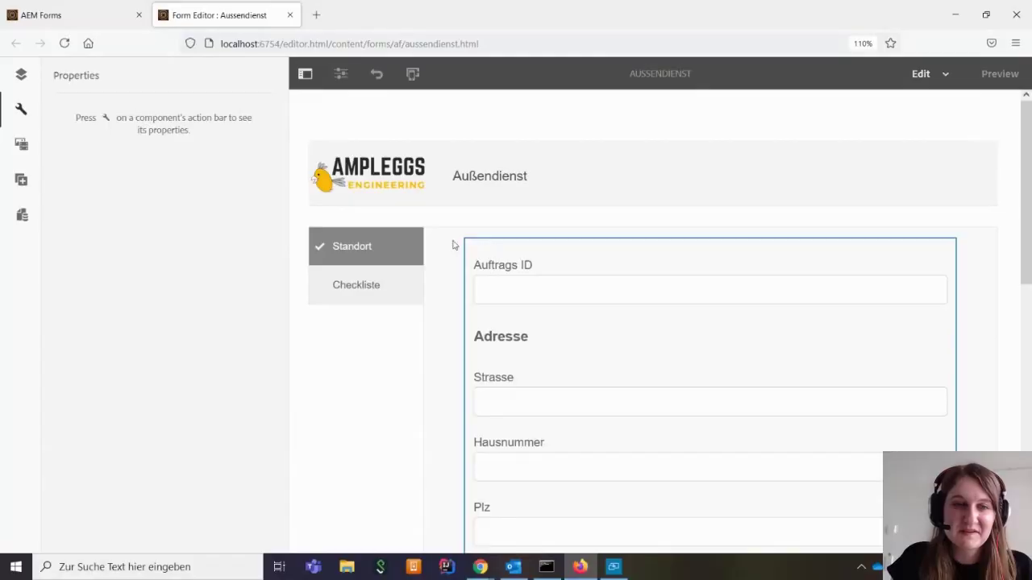
left_click(398, 288)
left_click(384, 261)
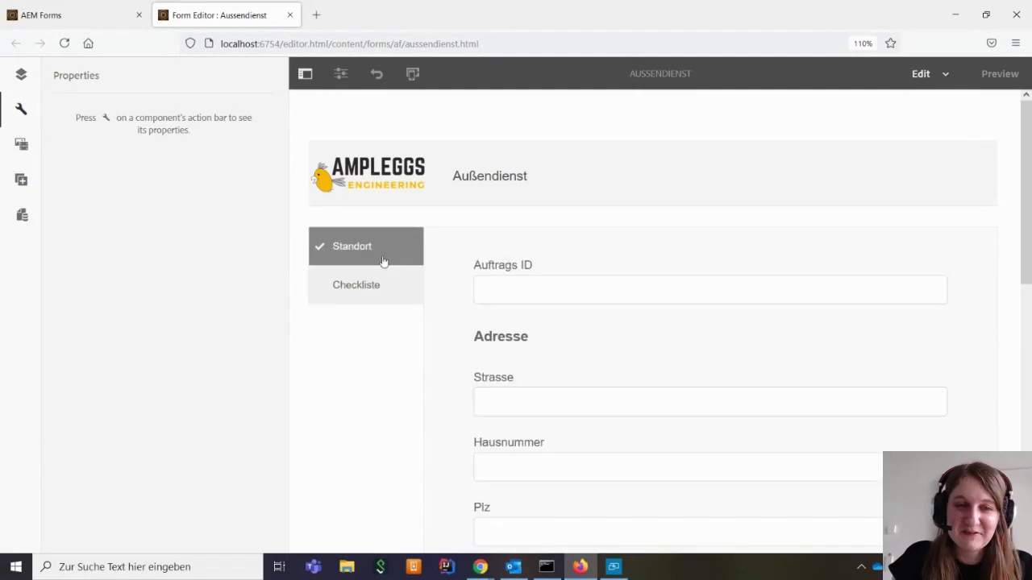
left_click(384, 290)
left_click(364, 258)
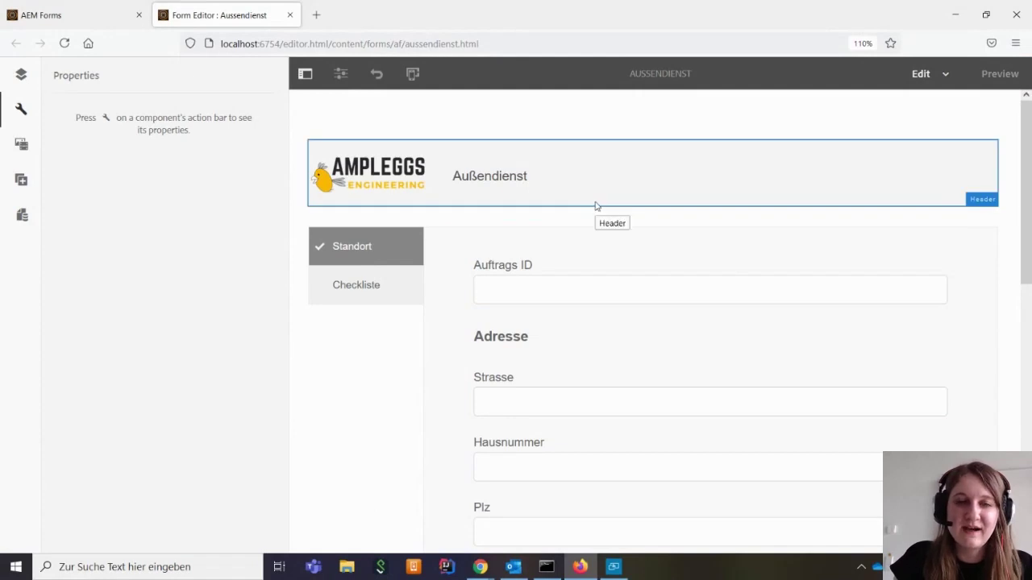
scroll(595, 207, "down", 7)
scroll(595, 206, "up", 2)
scroll(595, 207, "up", 6)
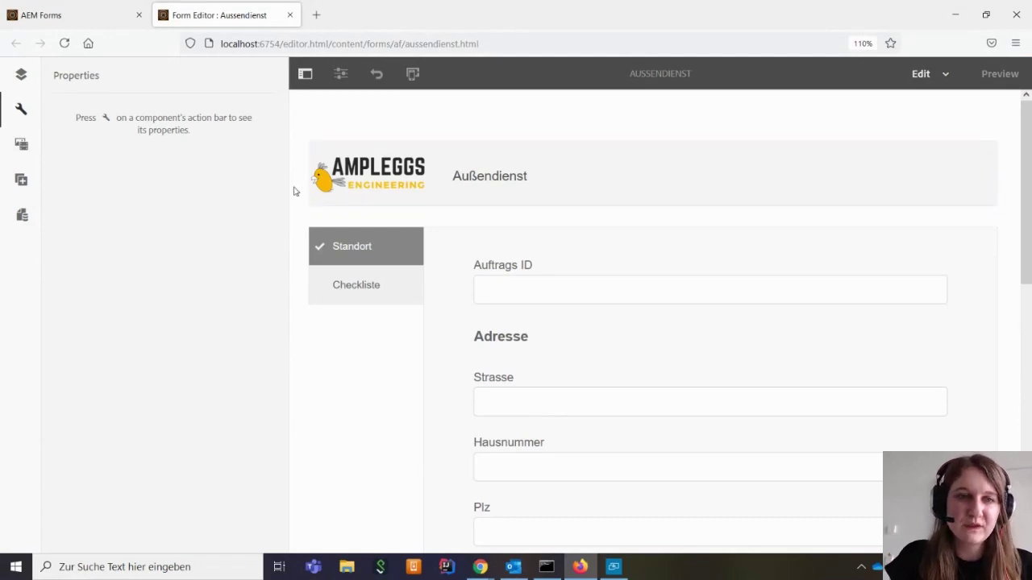
Go to Forms Themes > Reference Themes and open Canvas 3.0 in the Theme Editor
left_click(80, 16)
left_click(91, 84)
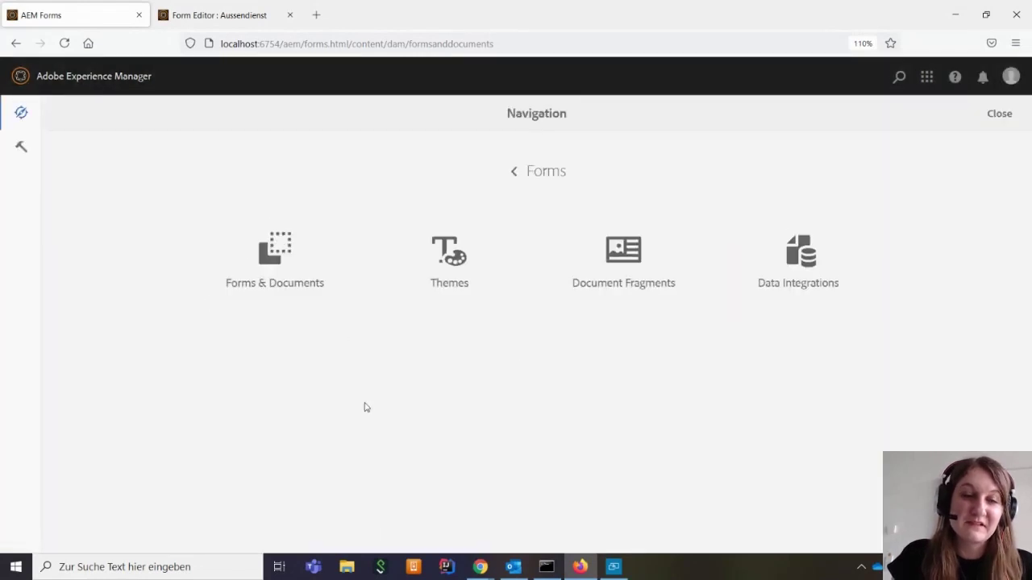
left_click(454, 260)
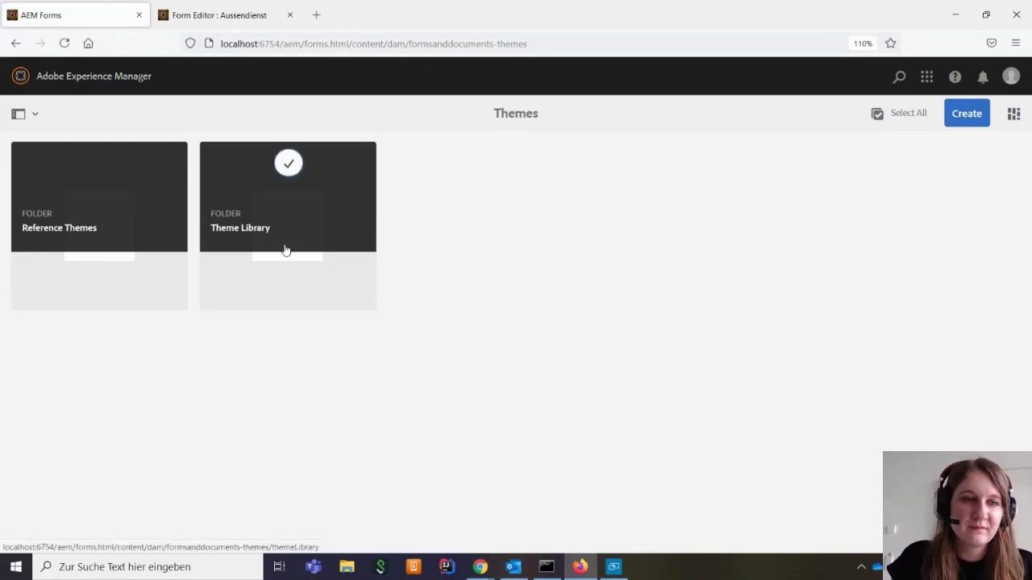
left_click(283, 253)
key("alt+Left")
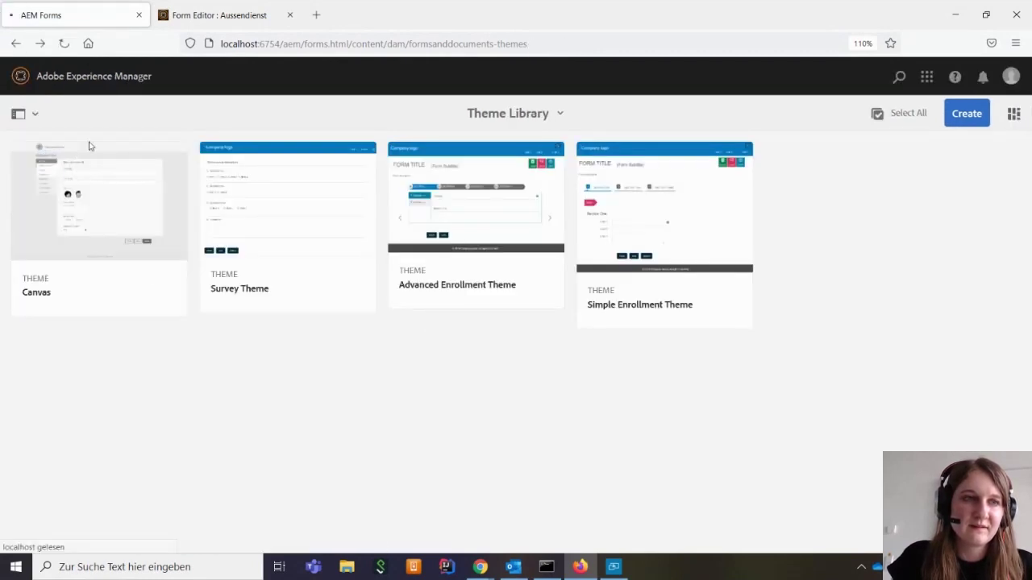
left_click(85, 228)
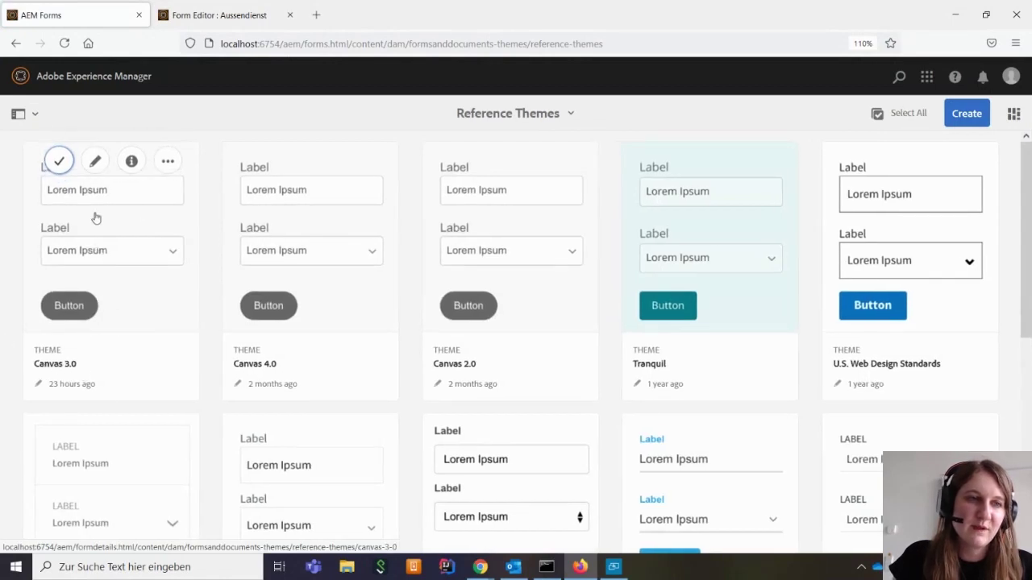
left_click(95, 161)
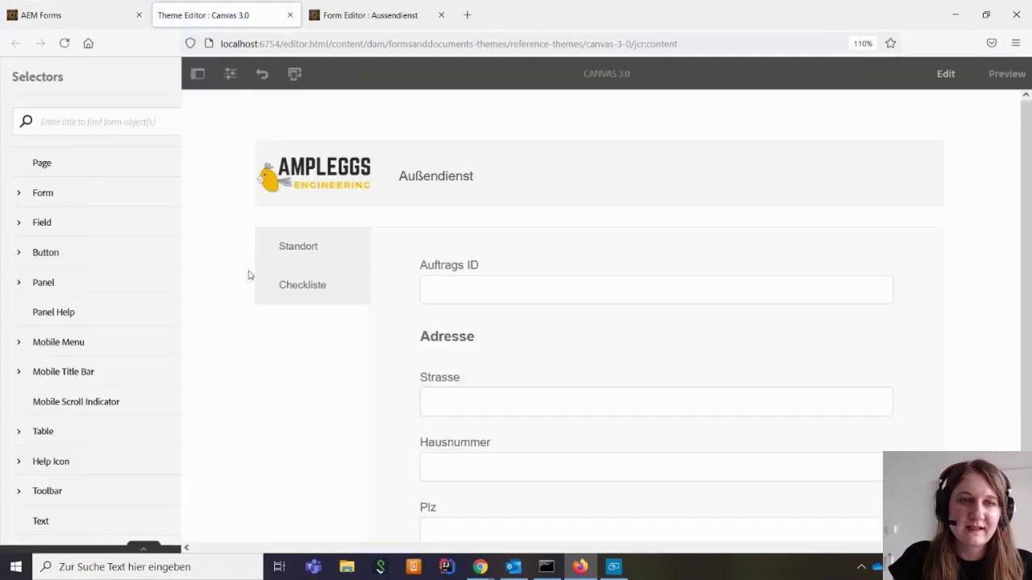
Select the Tabs on Left Content Area component and open its style properties
left_click(394, 257)
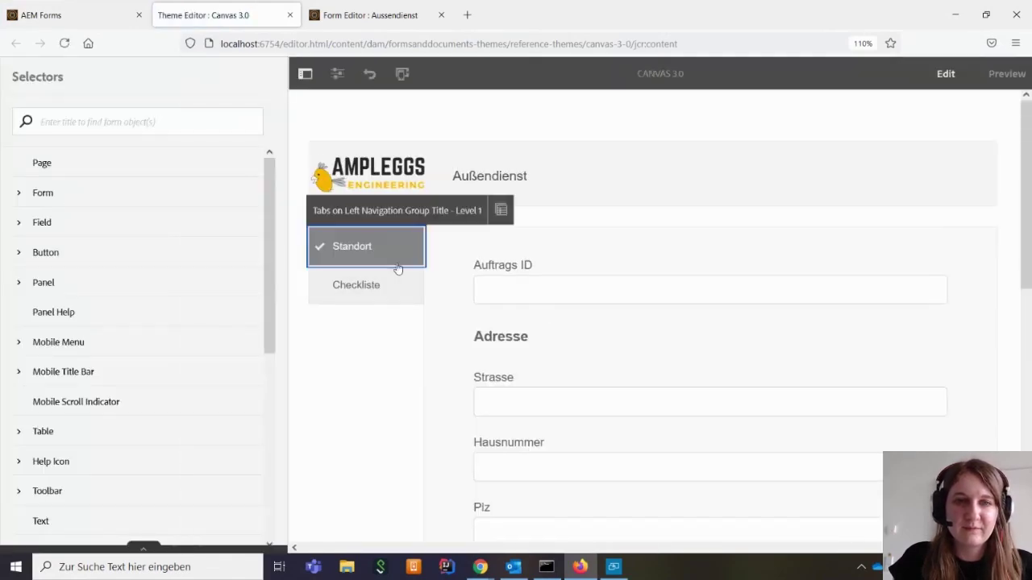
left_click(398, 283)
scroll(615, 222, "down", 5)
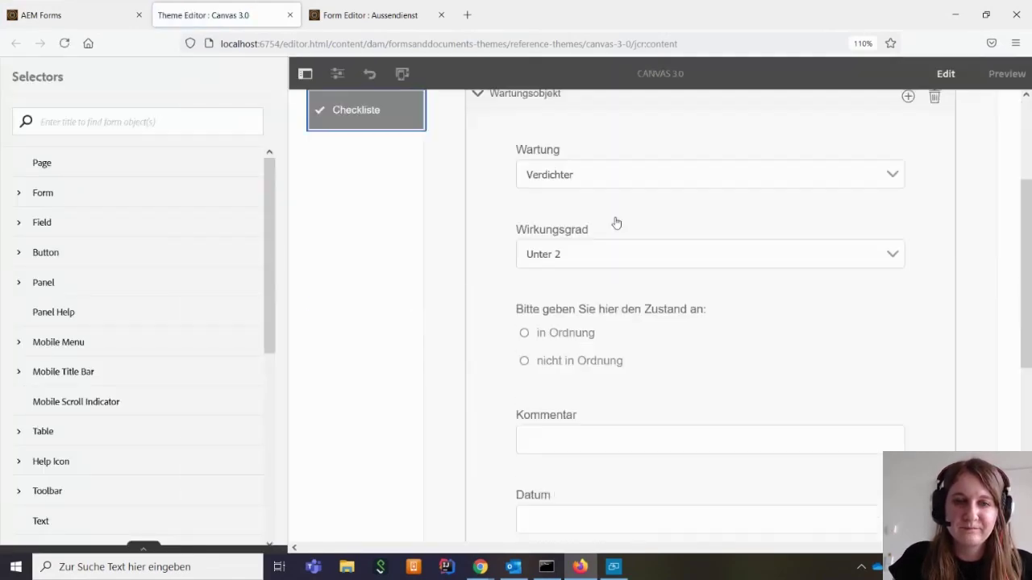
scroll(614, 221, "up", 6)
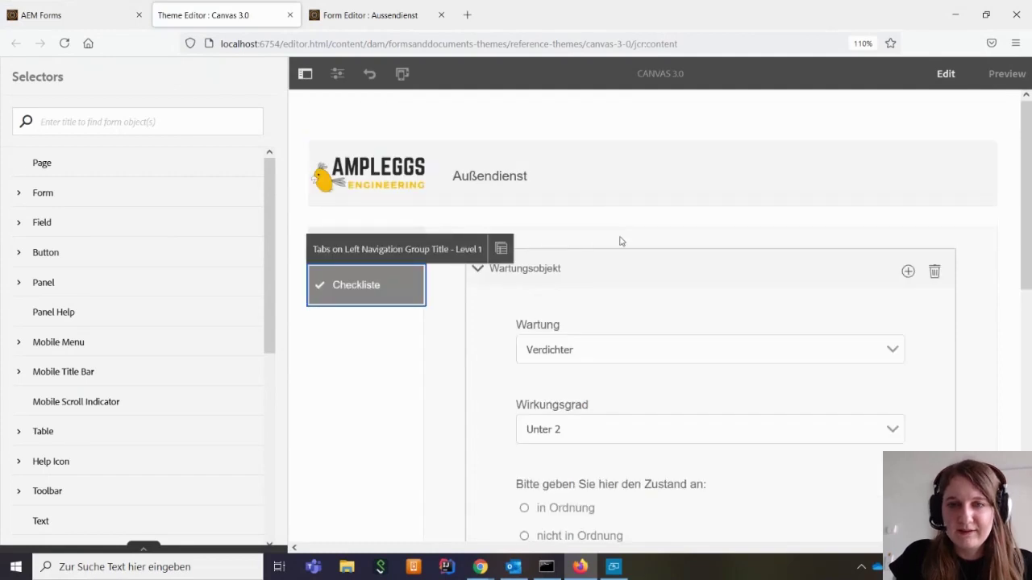
left_click(617, 241)
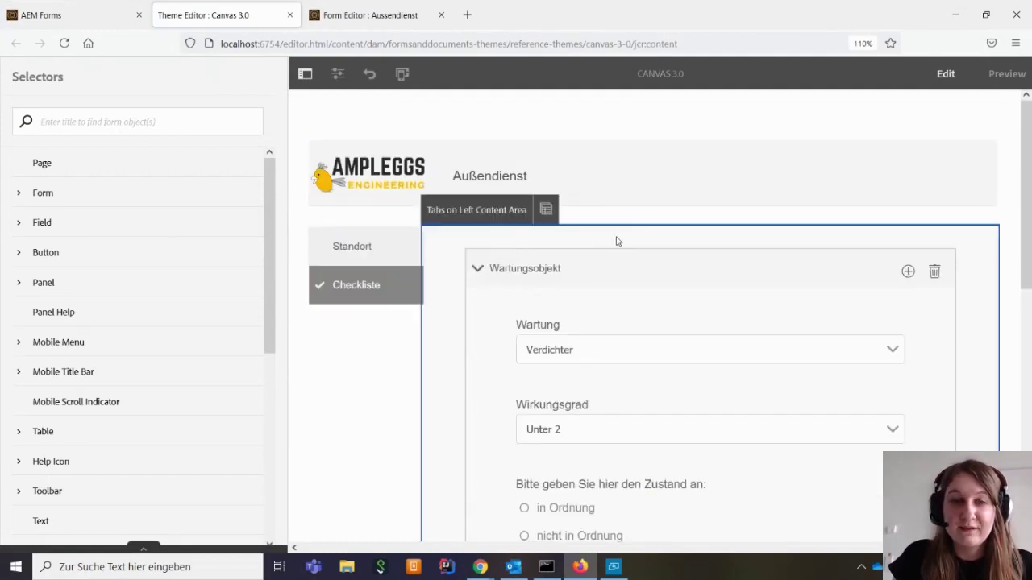
left_click(476, 211)
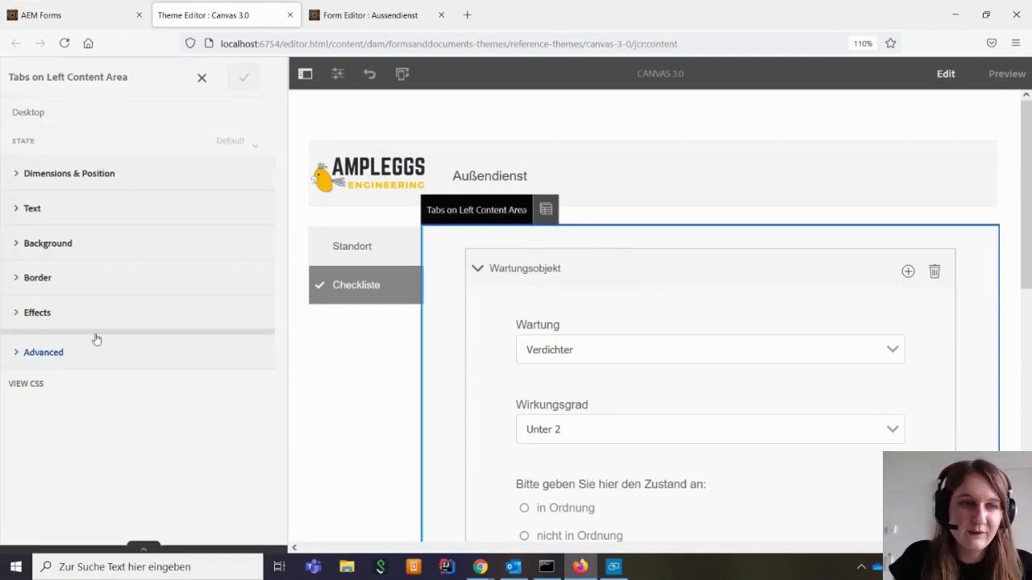
Clear the content area's Background Color and save the change
left_click(16, 244)
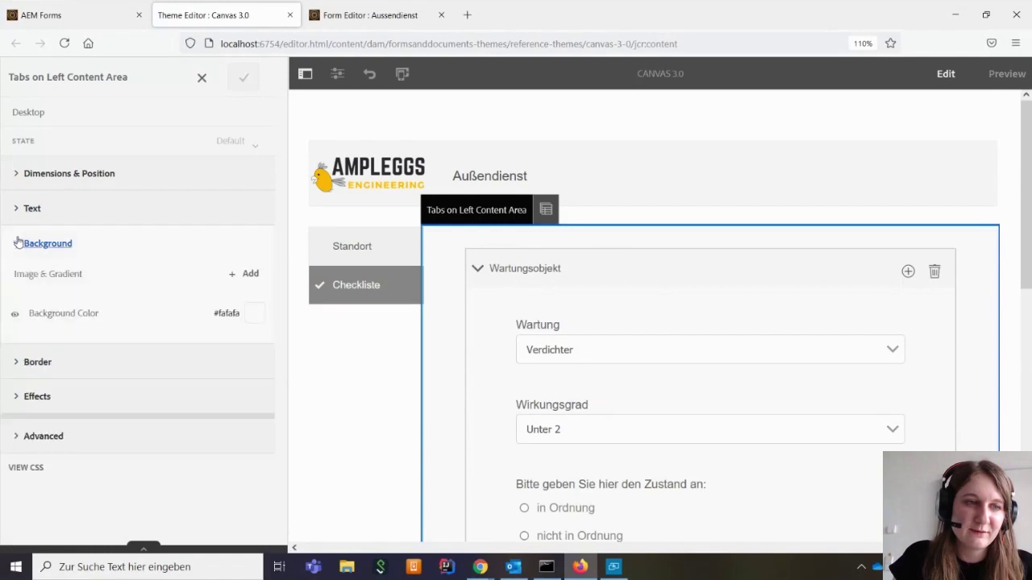
left_click(250, 314)
left_click(98, 302)
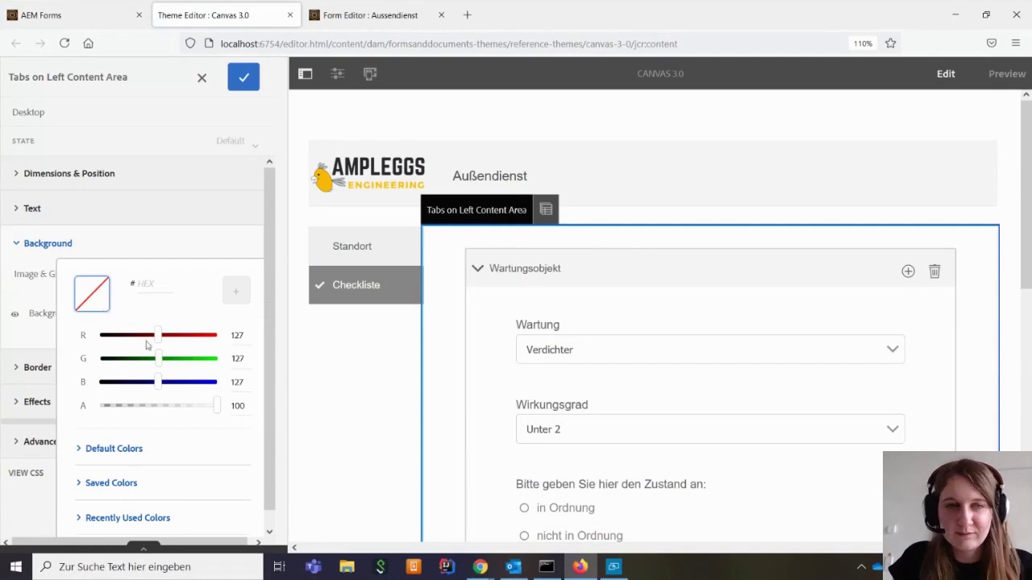
left_click(246, 79)
Switch between the Standort and Checkliste tabs to check the cleared background
left_click(371, 247)
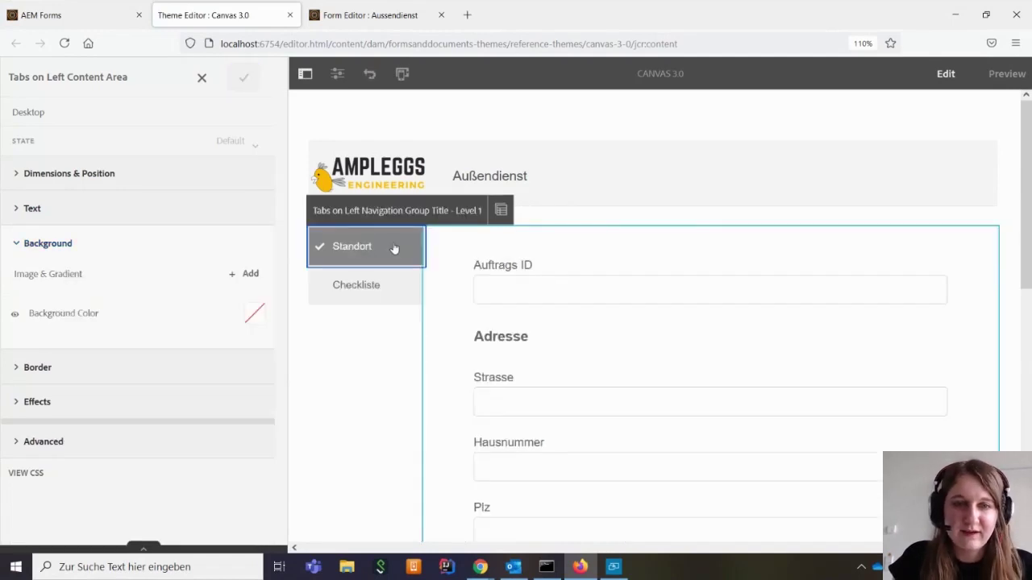
scroll(494, 328, "down", 6)
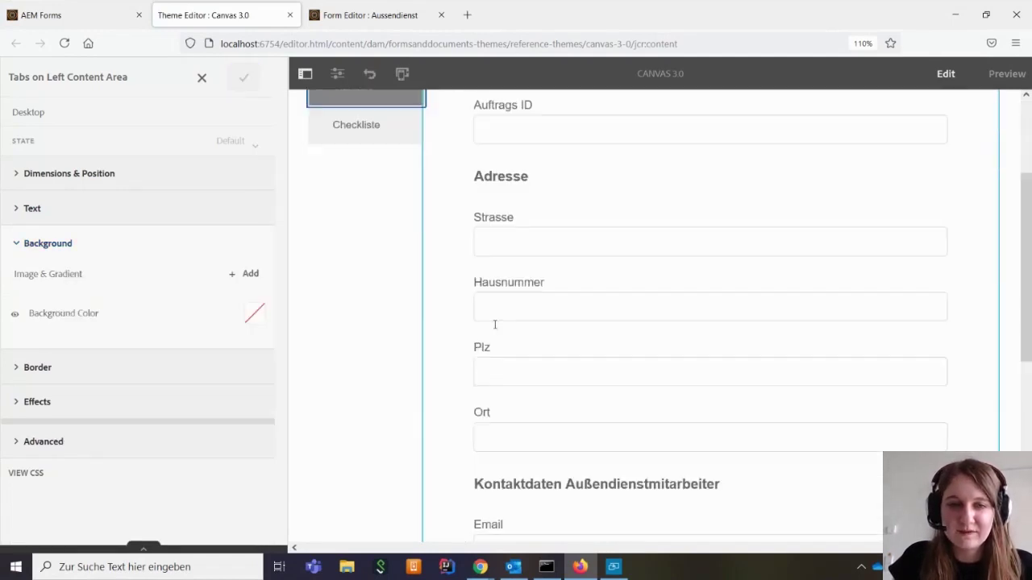
scroll(495, 324, "up", 4)
scroll(495, 328, "up", 3)
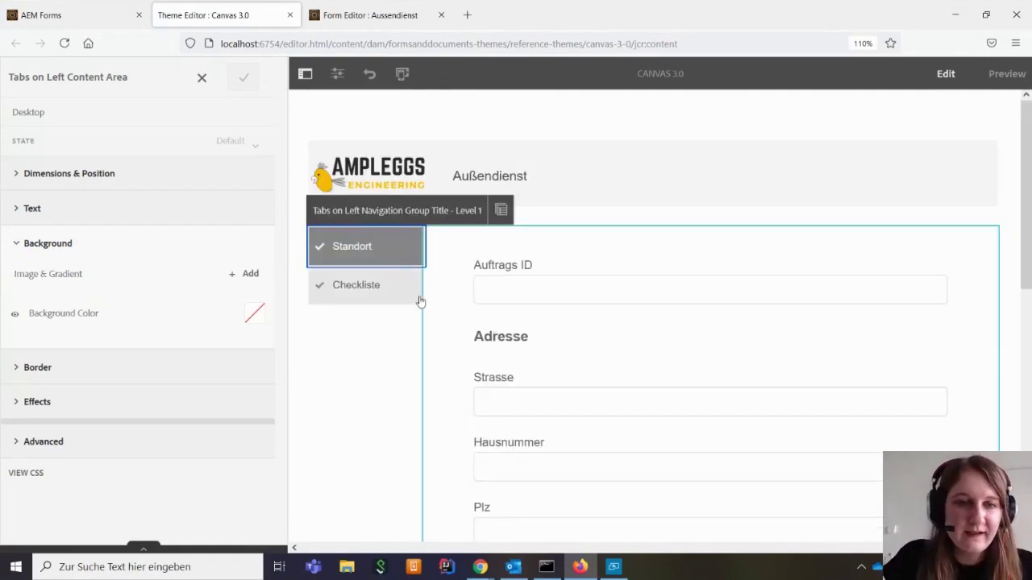
left_click(374, 295)
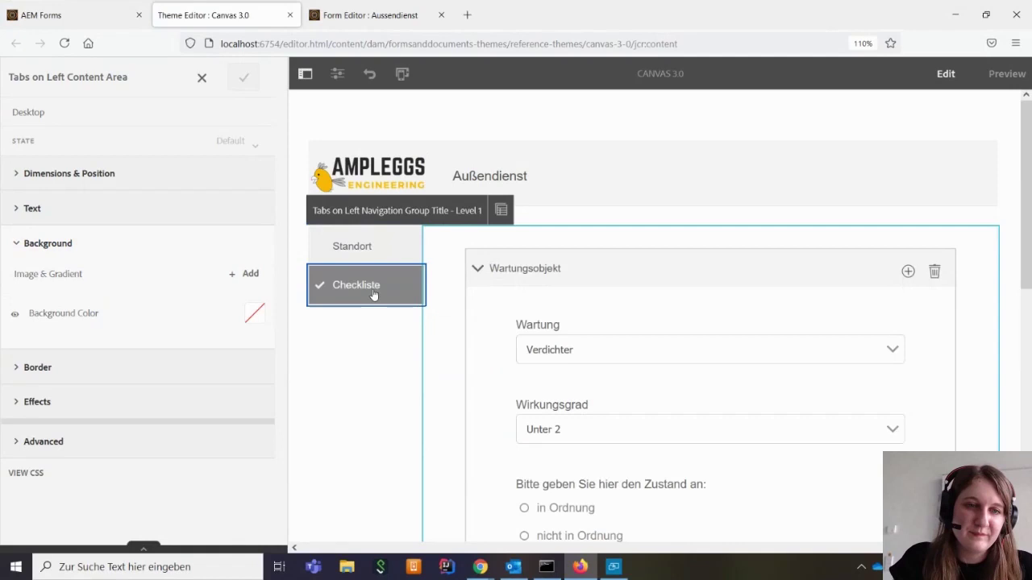
left_click(375, 239)
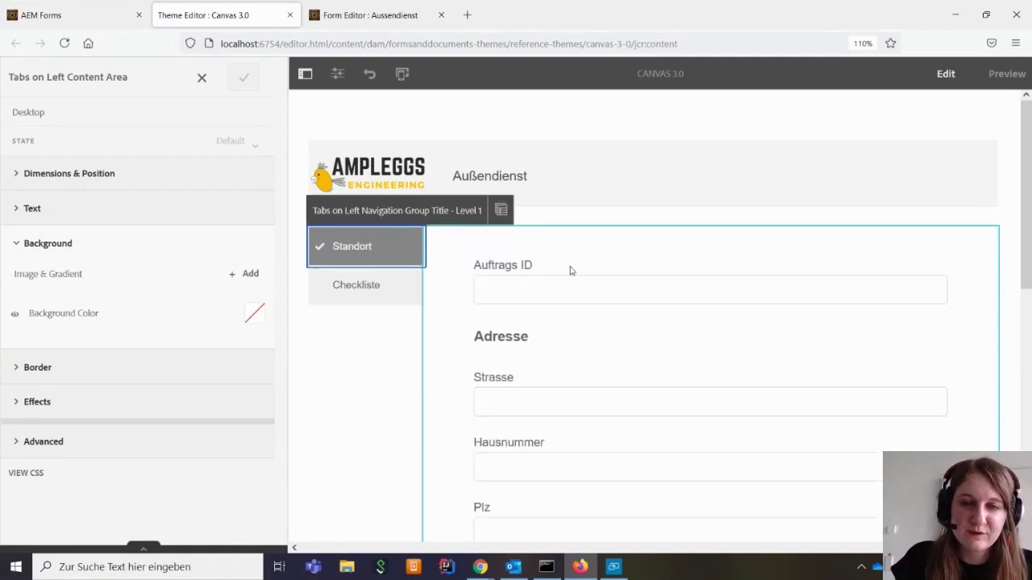
scroll(569, 271, "down", 4)
scroll(570, 271, "down", 2)
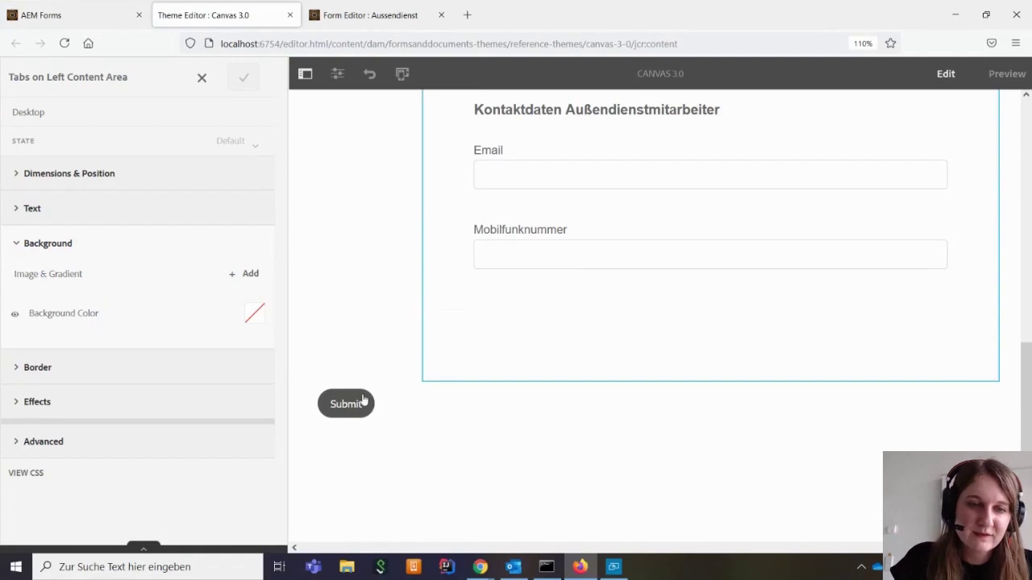
Replace the Submit button's 555555 background with FAB600 yellow and save
left_click(365, 401)
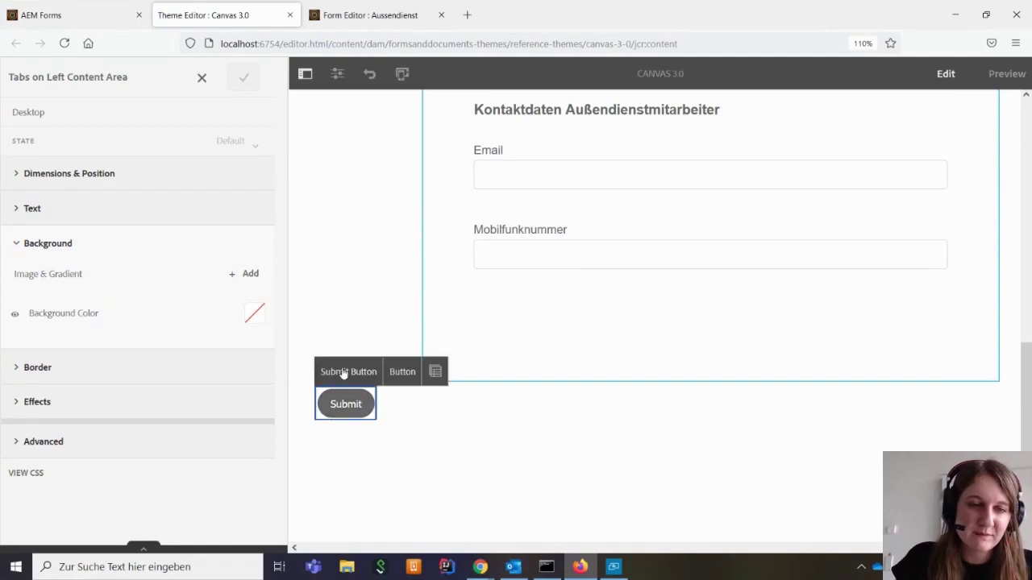
left_click(344, 371)
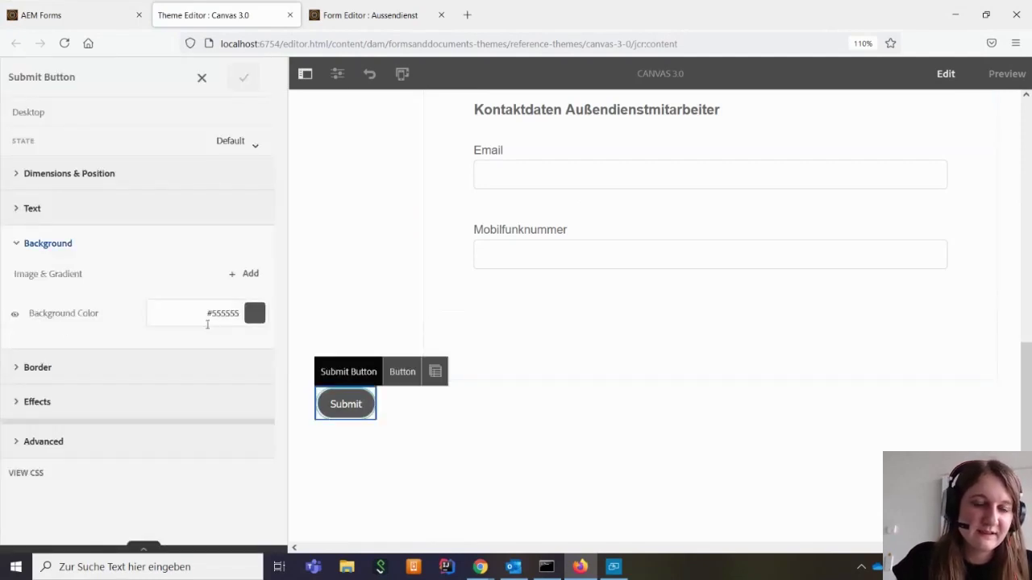
left_click(255, 312)
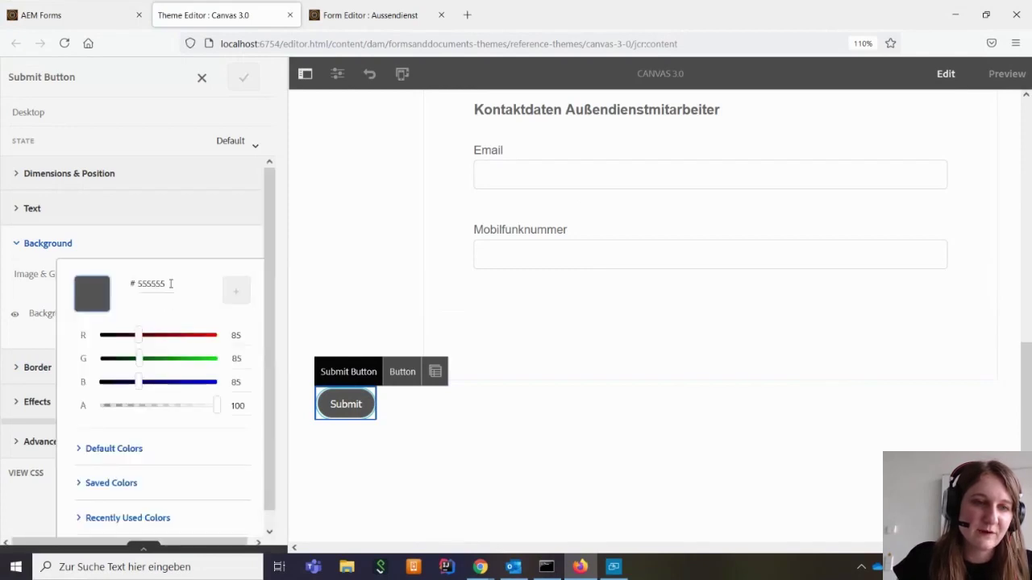
left_click_drag(165, 284, 136, 283)
key("BackSpace")
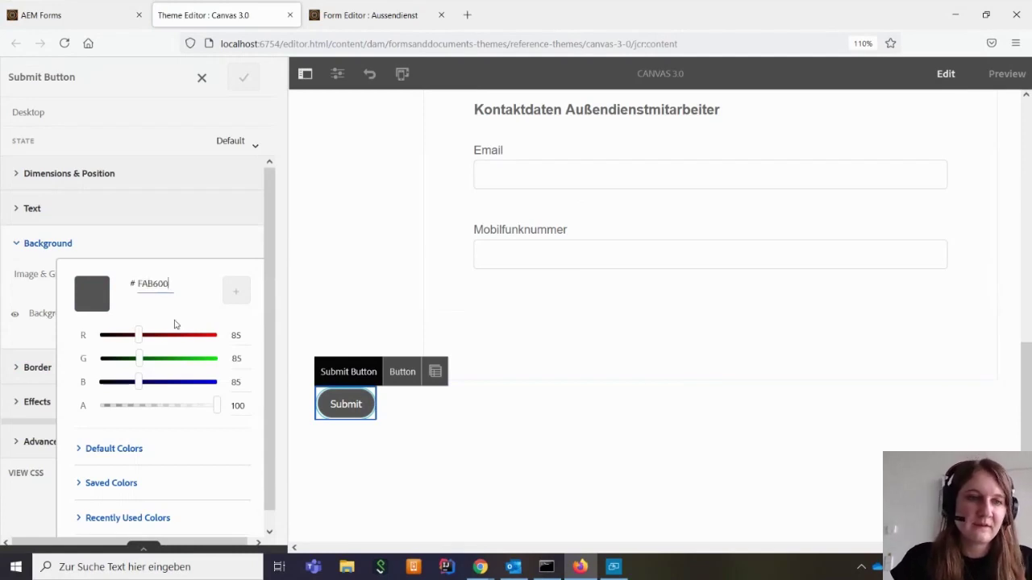
key("Return")
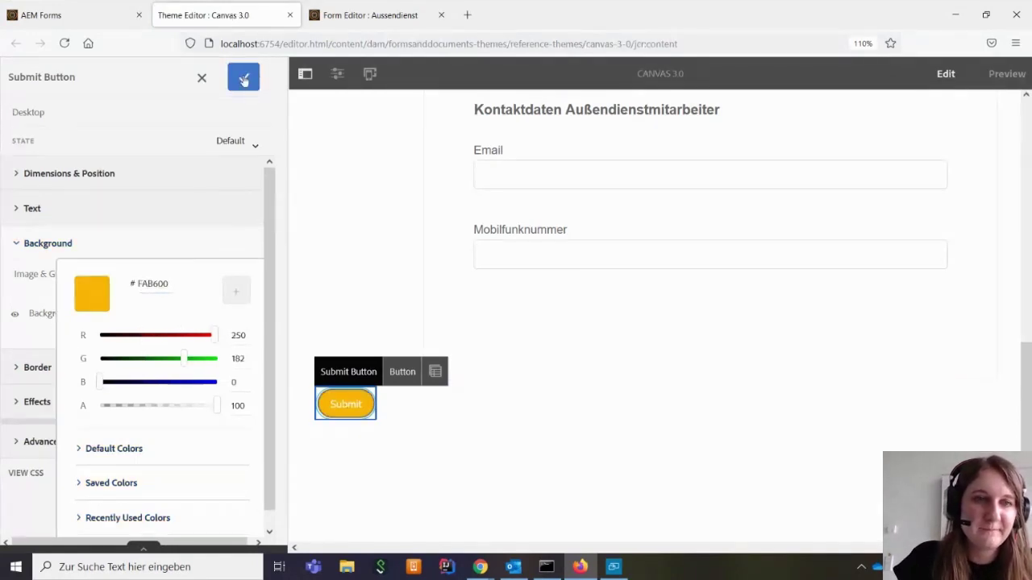
left_click(244, 79)
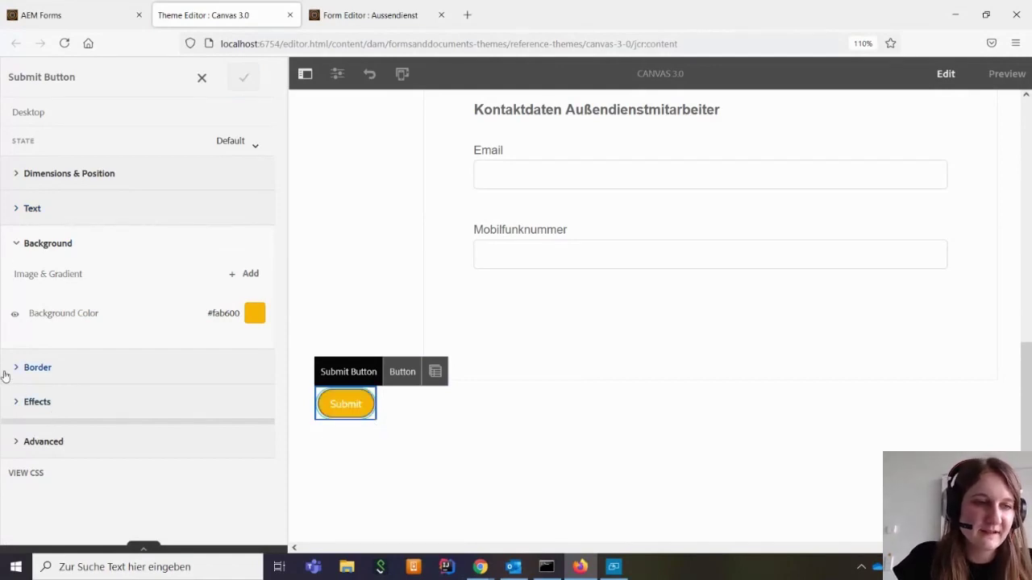
Set the Submit button's Float to Right under Dimensions & Position
left_click(15, 179)
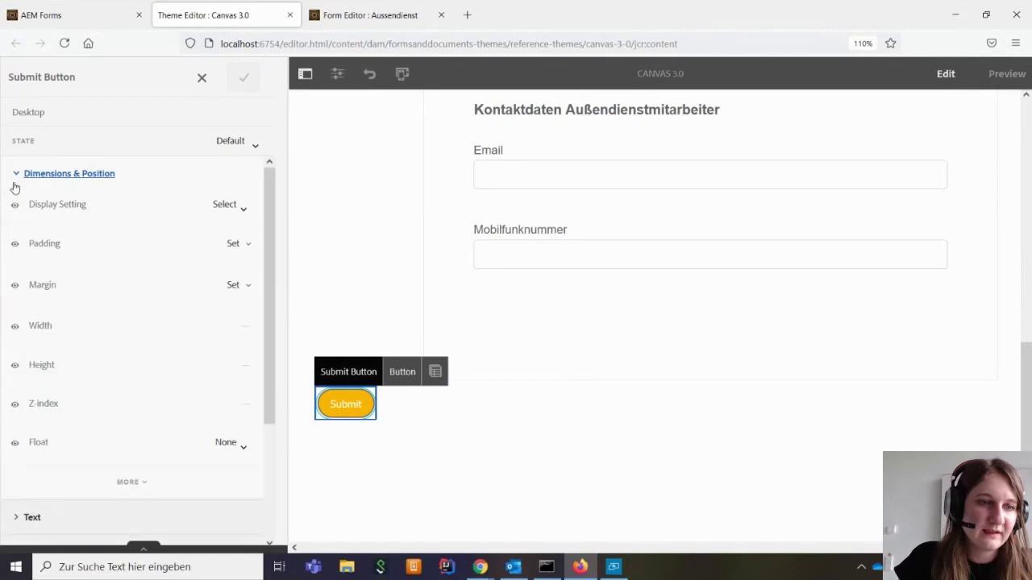
left_click(240, 450)
left_click(197, 355)
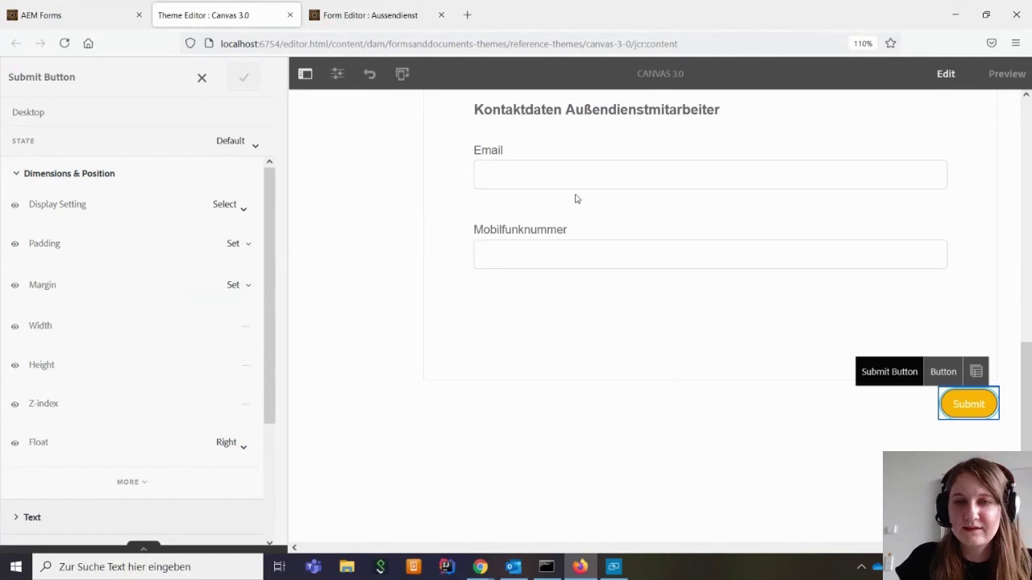
scroll(679, 345, "up", 6)
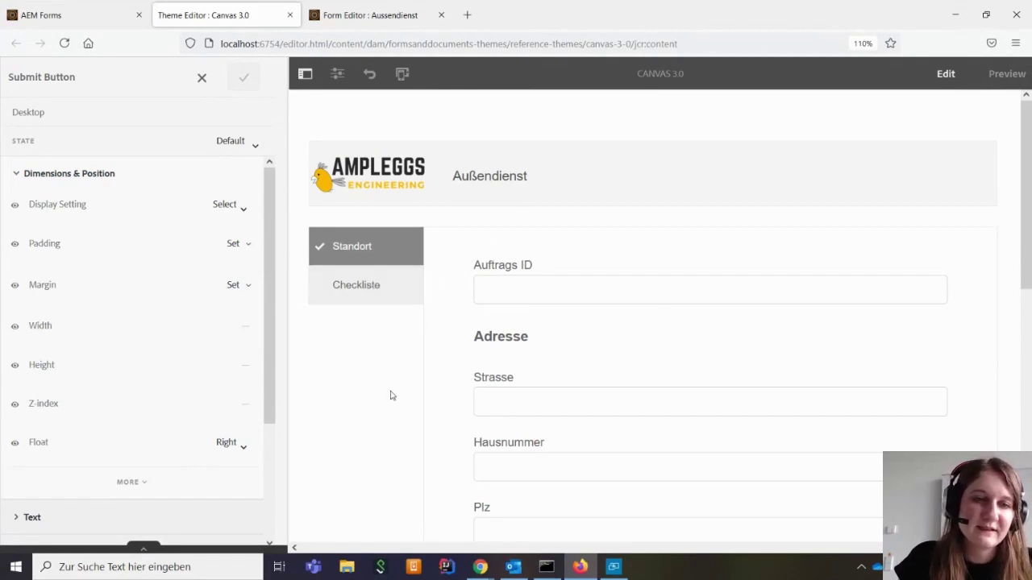
Give the Checkliste tab title's Active state a #FAB600 background in place of 888888, and save
left_click(402, 296)
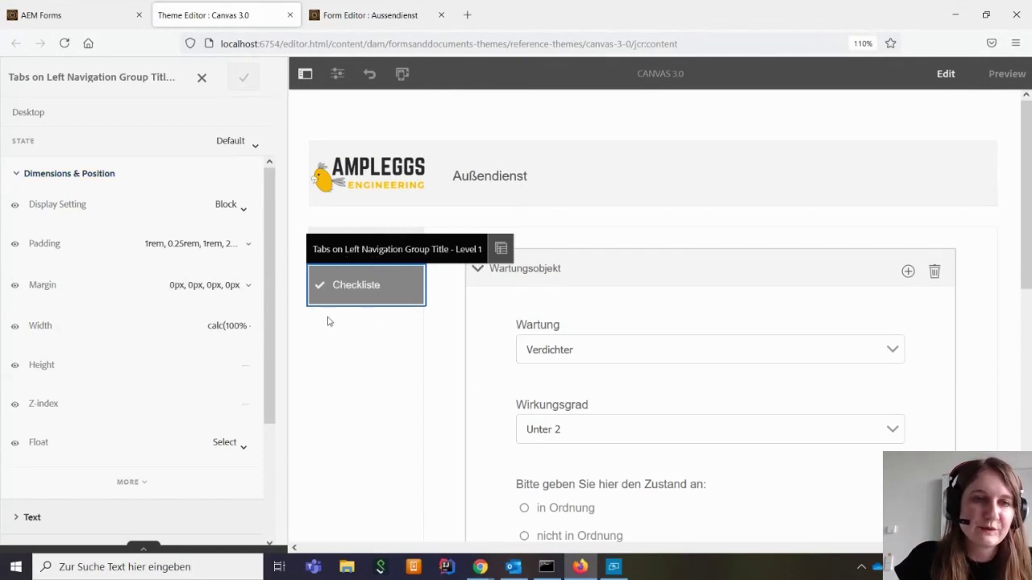
left_click(256, 147)
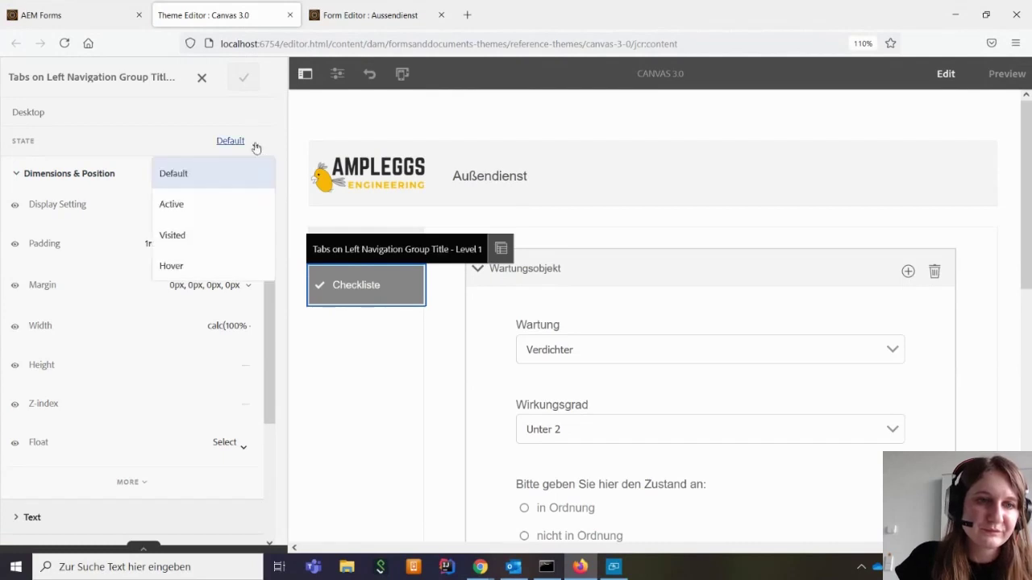
left_click(227, 199)
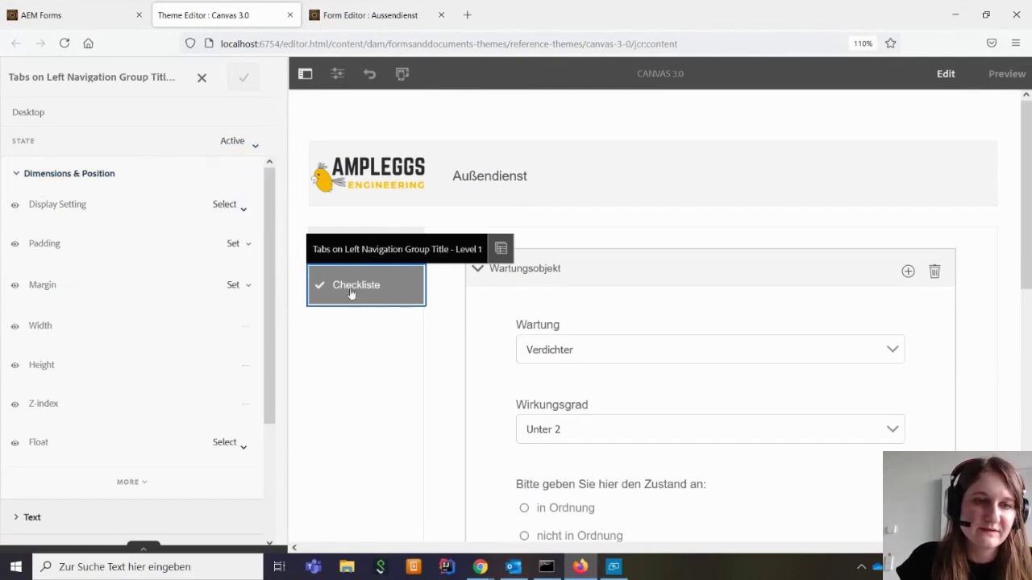
scroll(80, 403, "down", 2)
left_click(56, 479)
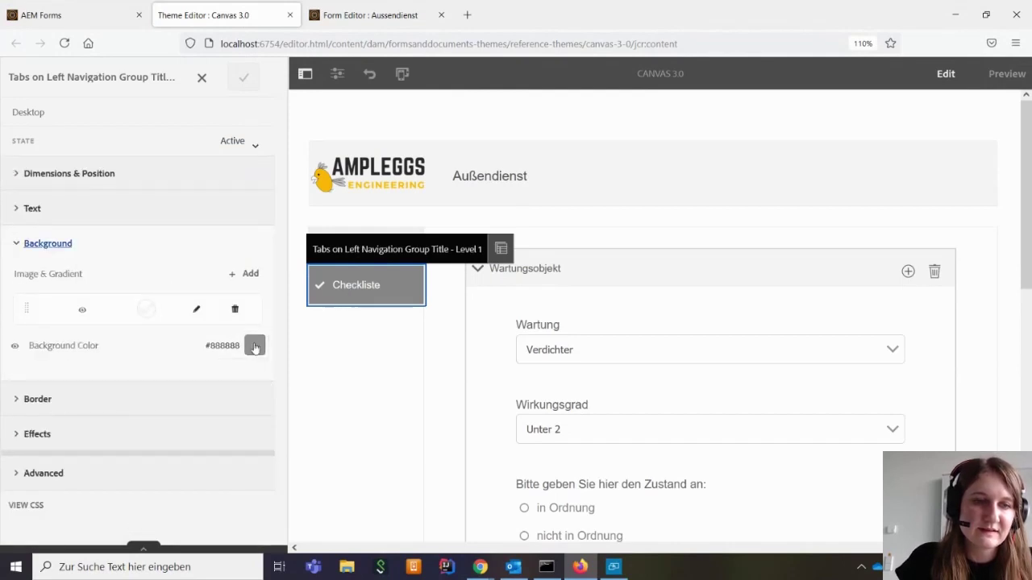
left_click(255, 345)
double_click(143, 288)
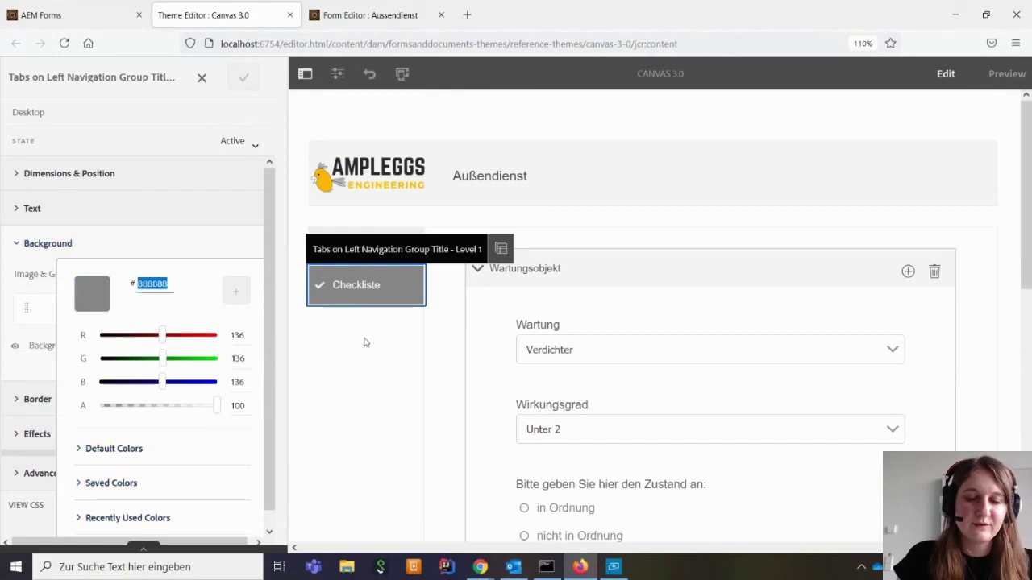
type("FAB6")
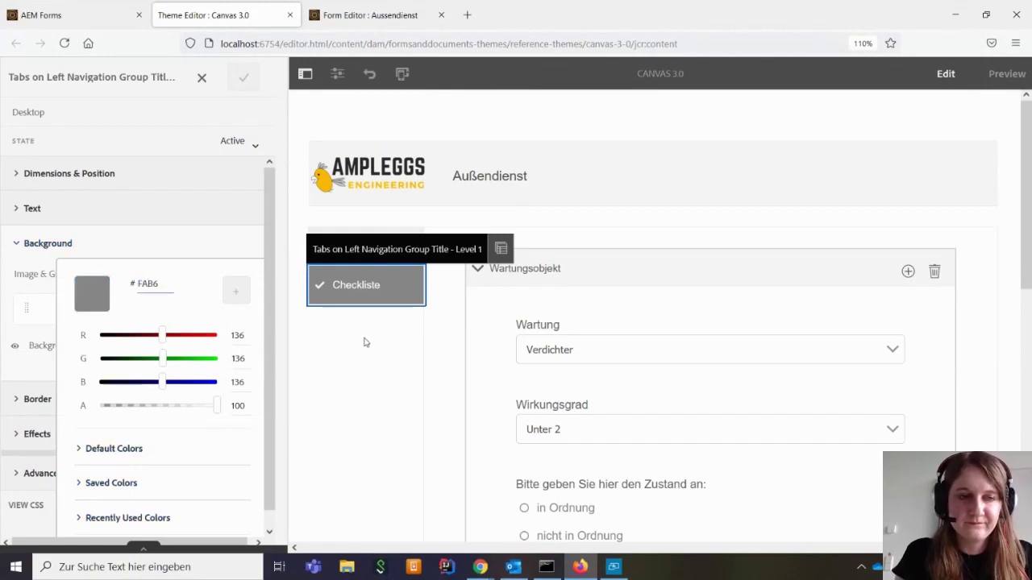
type("00")
left_click(240, 243)
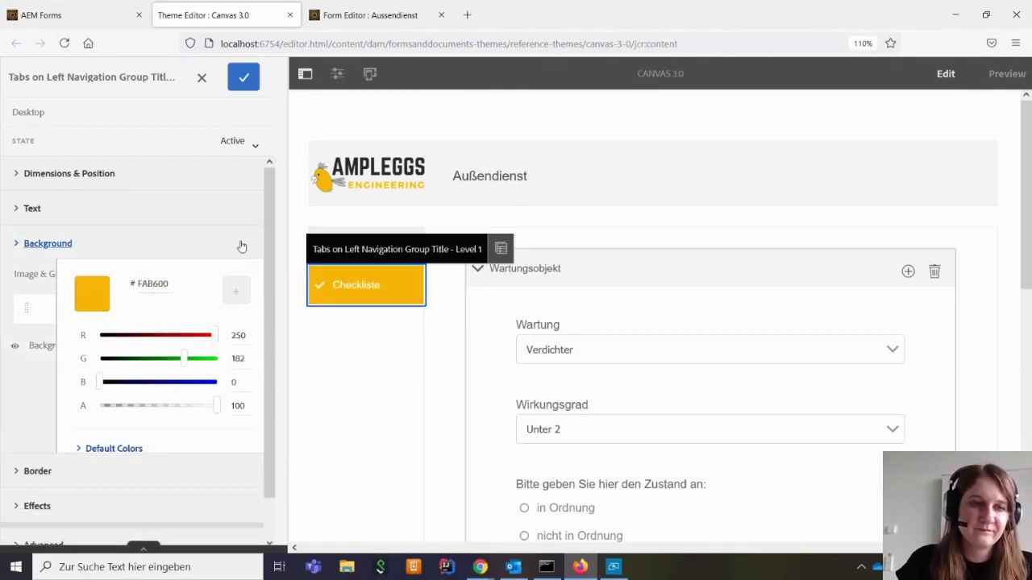
left_click(244, 77)
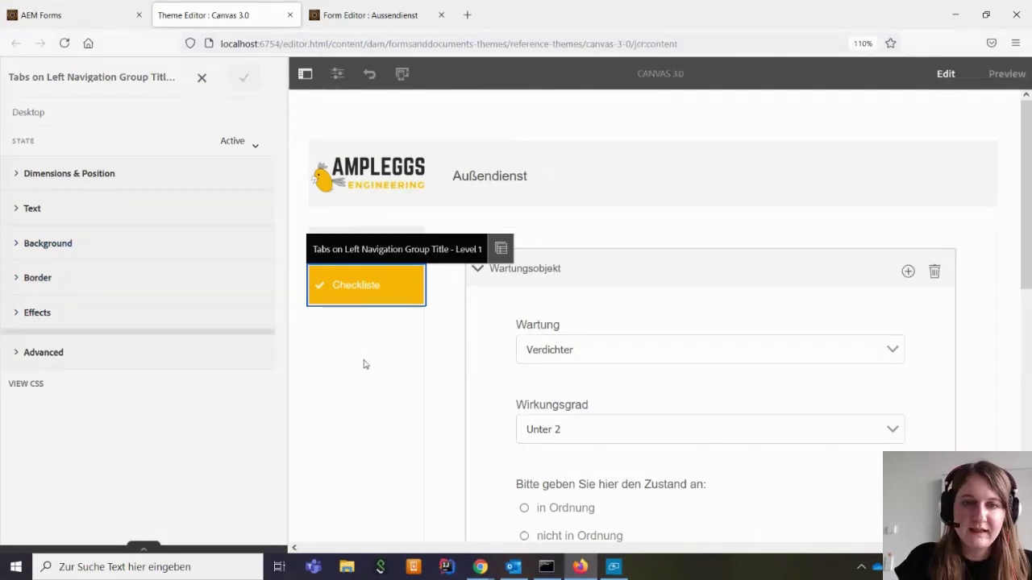
Collapse and re-expand the Wartungsobjekt section to check the yellow active tab
scroll(363, 365, "down", 3)
scroll(364, 362, "up", 3)
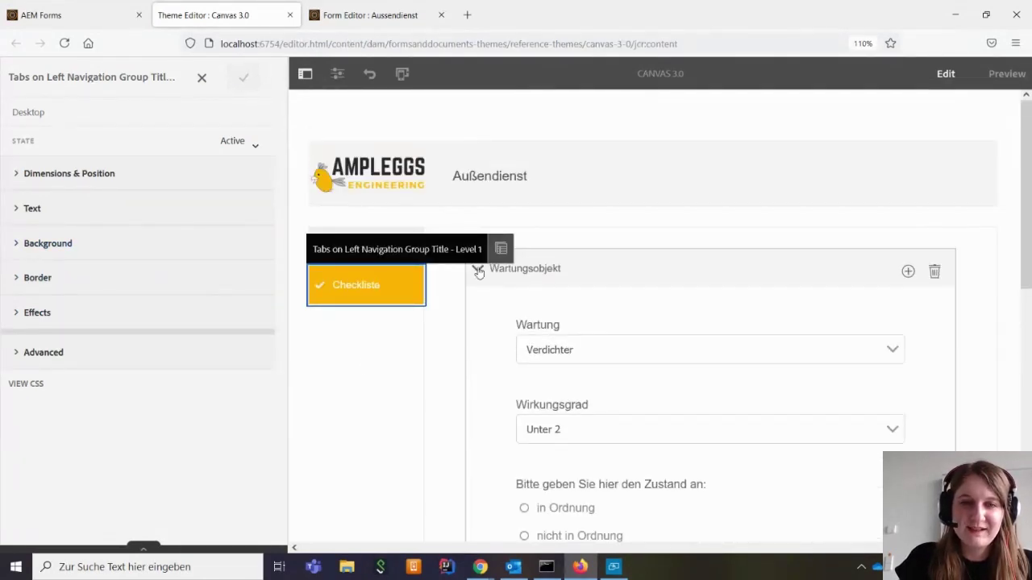
left_click(478, 271)
left_click(478, 271)
Collapse Wartungsobjekt and return to the 'Form Editor : Aussendienst' tab
left_click(478, 270)
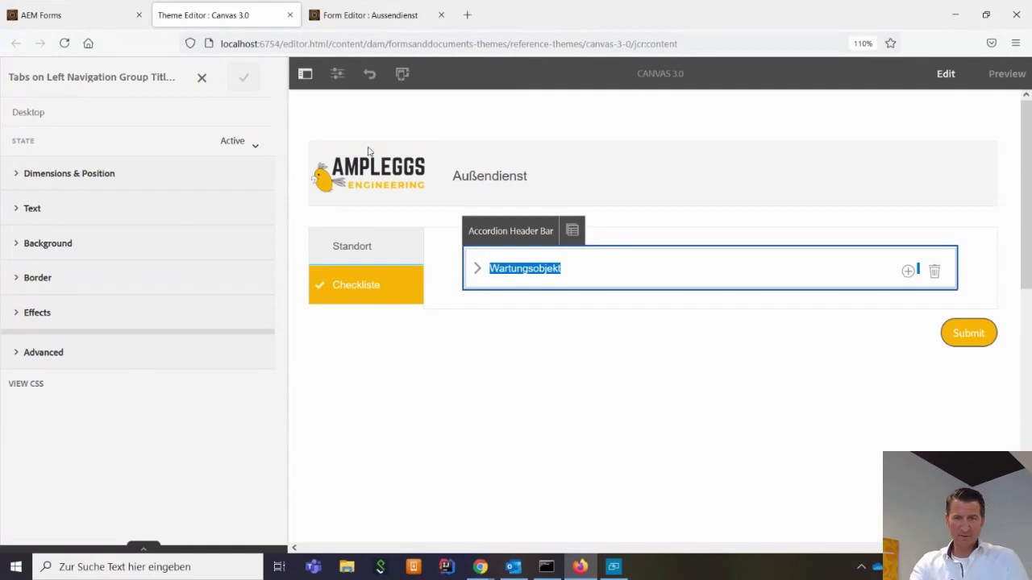
left_click(356, 18)
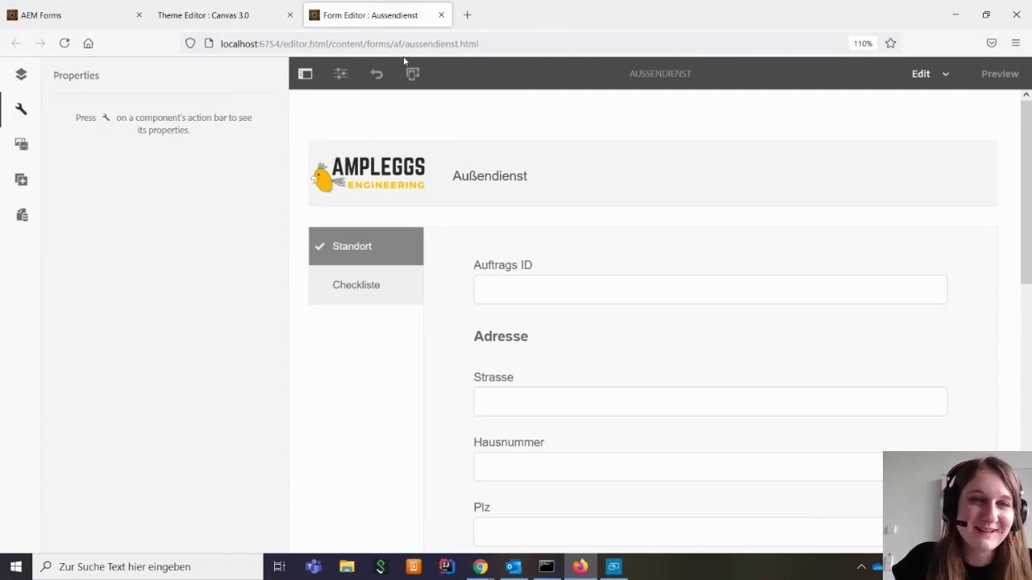
Select Generate Document of Record in the form's Form Model properties, save, and reopen the editor
left_click(339, 75)
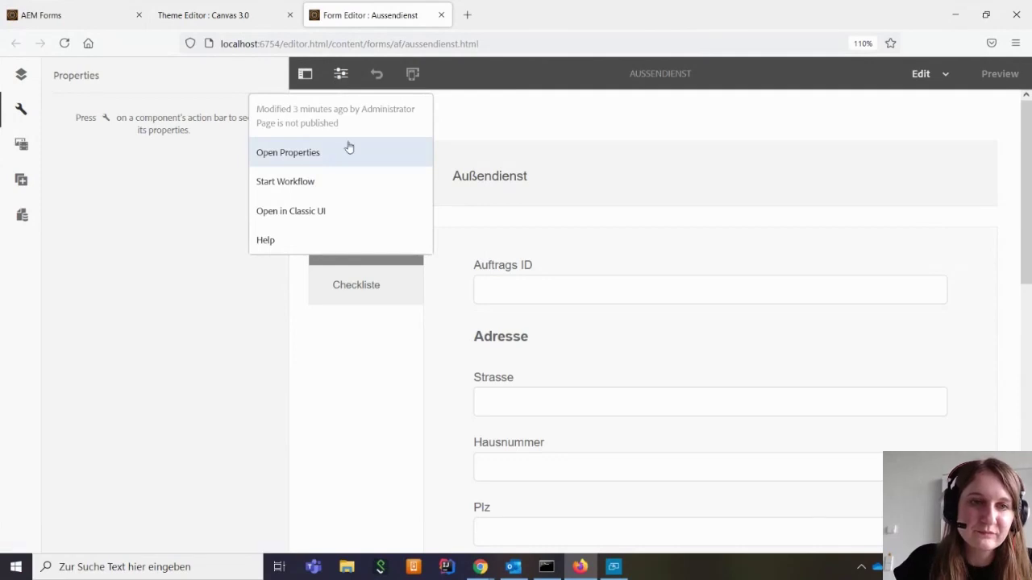
left_click(315, 154)
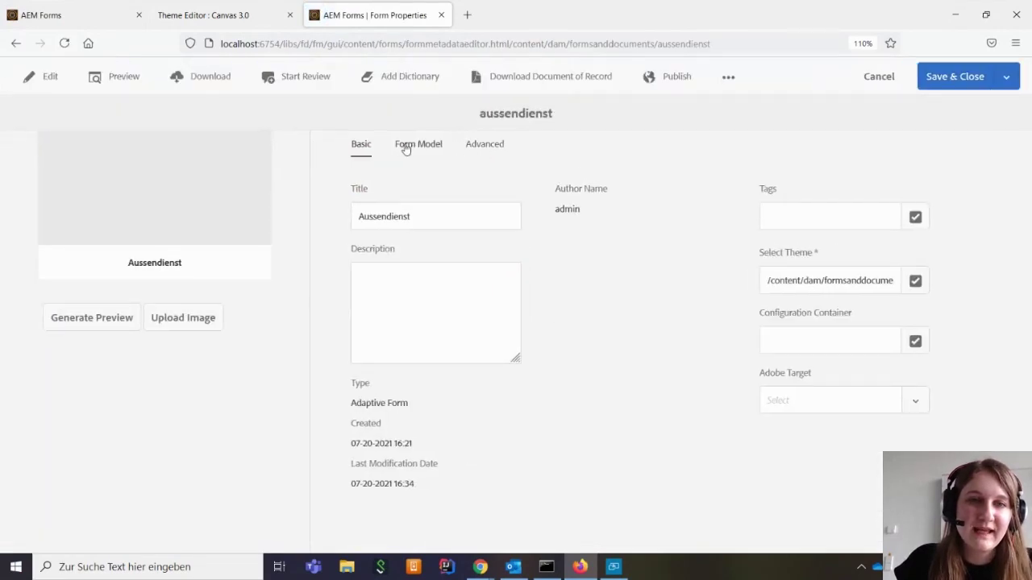
left_click(405, 145)
left_click(455, 282)
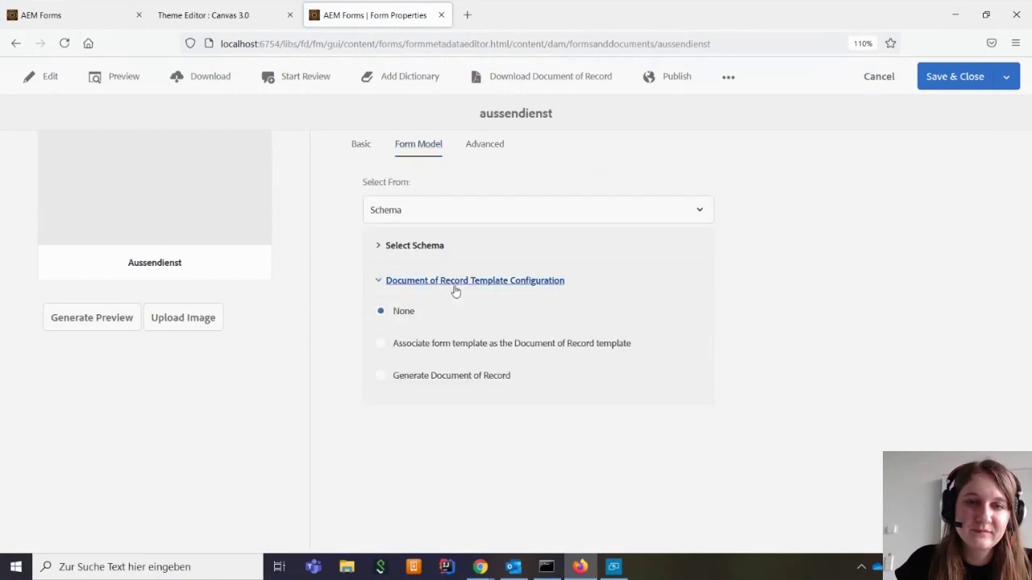
left_click(382, 377)
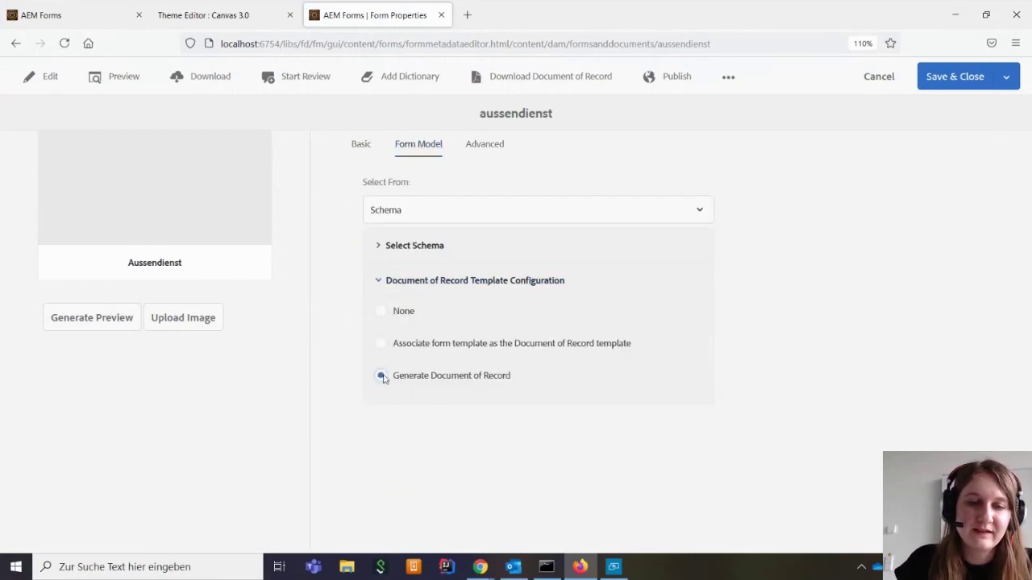
left_click(967, 77)
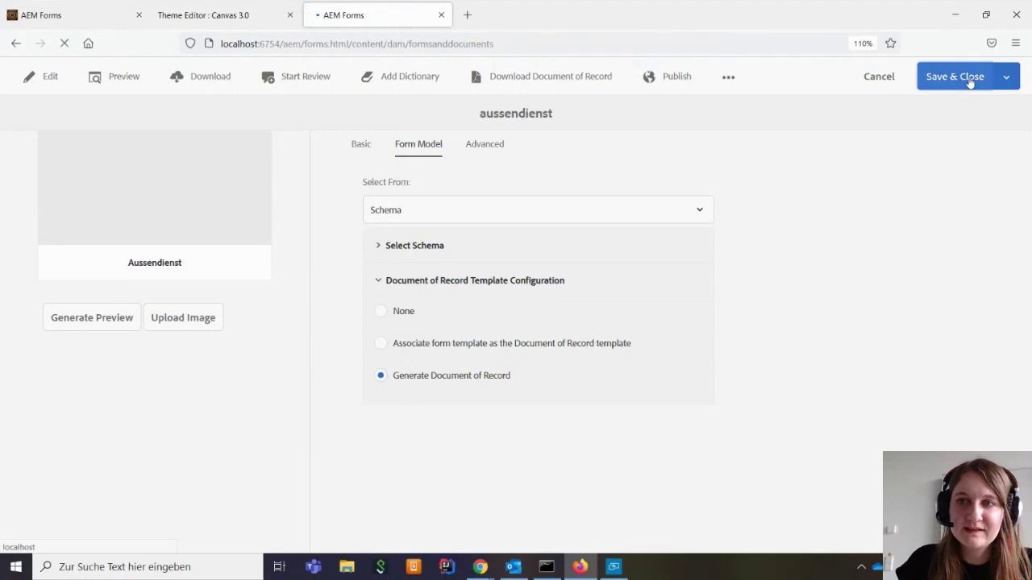
left_click(81, 164)
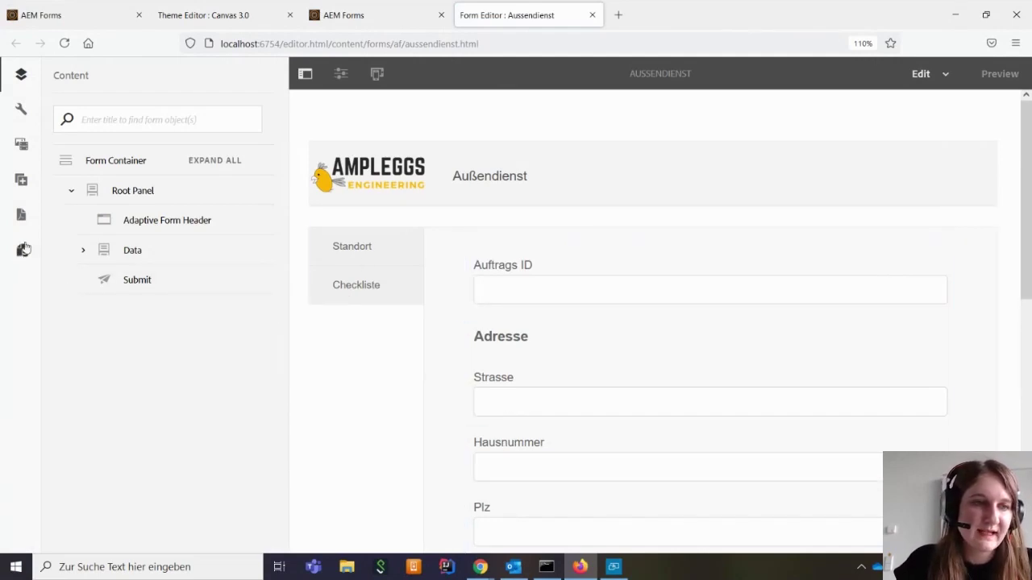
Upload Ampleggs_logo as the Document of Record logo
left_click(22, 251)
left_click(23, 214)
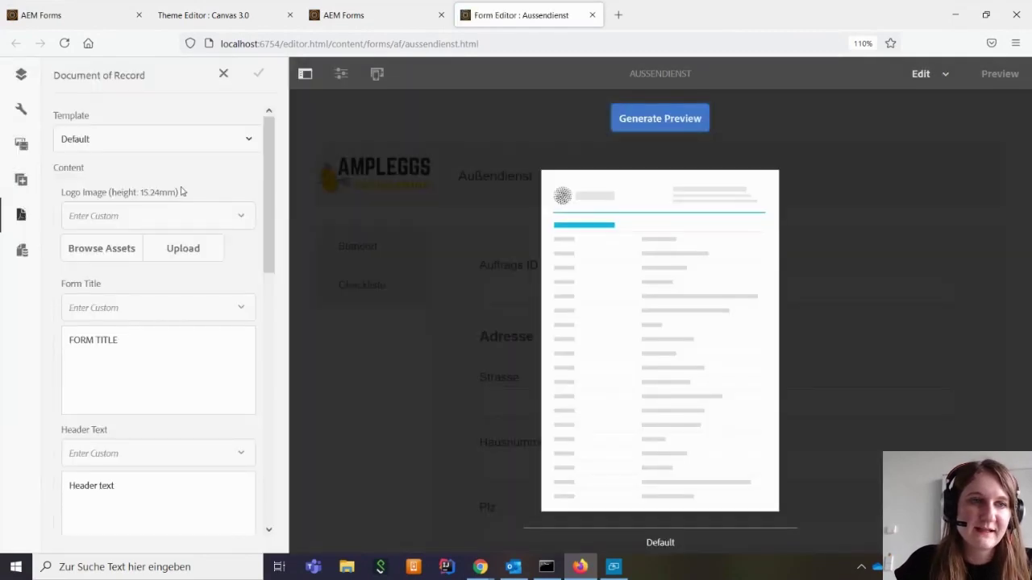
left_click(167, 251)
left_click(473, 161)
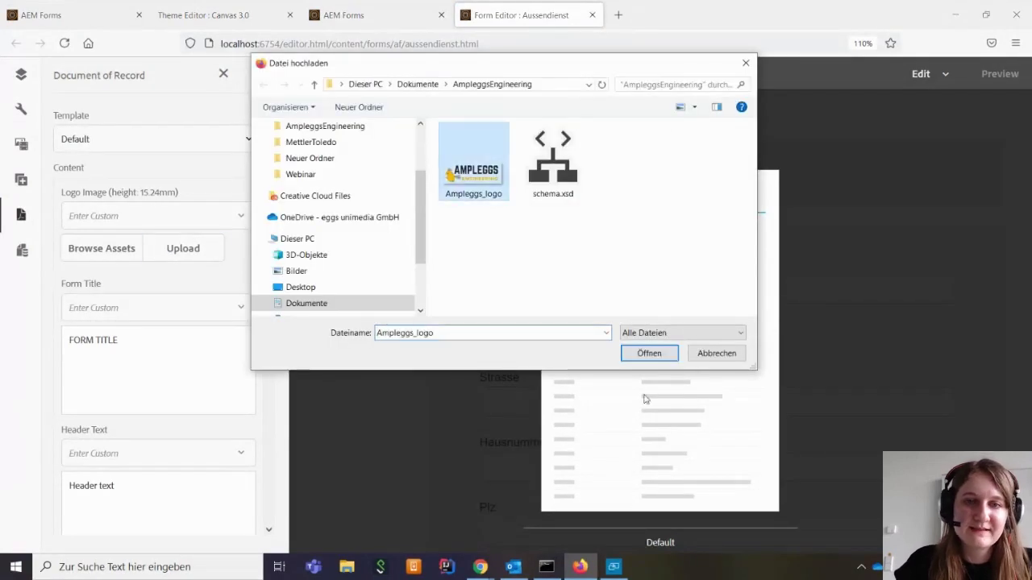
left_click(648, 354)
Set the form title to 'Außendienst' and the header text to 'Ampleggs Engineering'
scroll(216, 331, "down", 2)
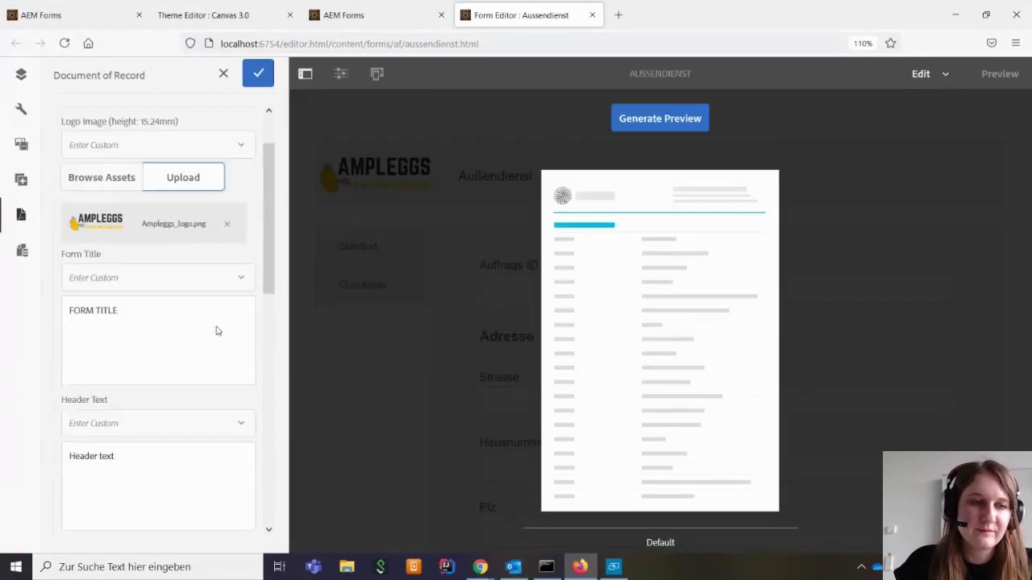
left_click_drag(149, 316, 63, 307)
key("BackSpace")
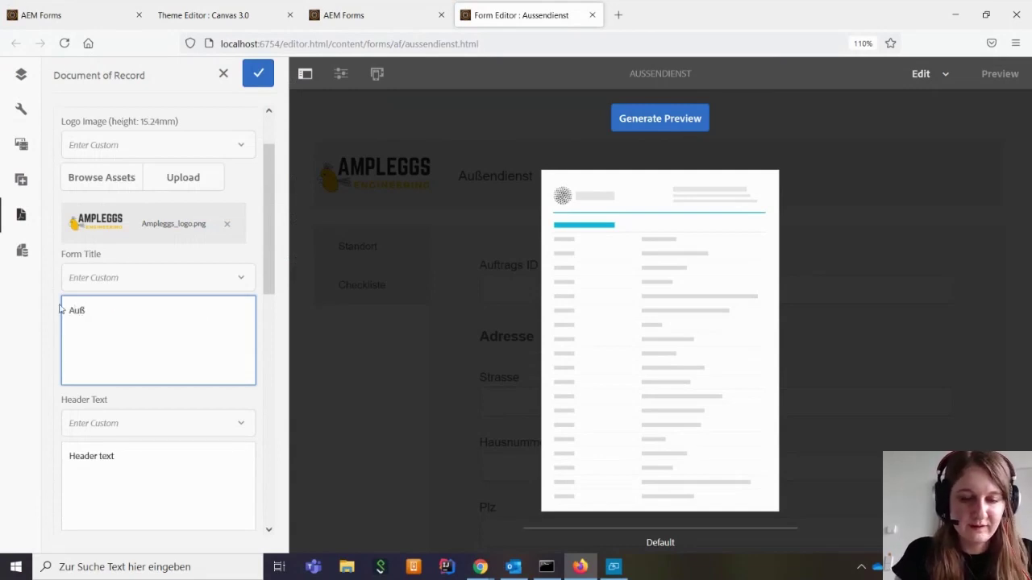
type("Außendienst")
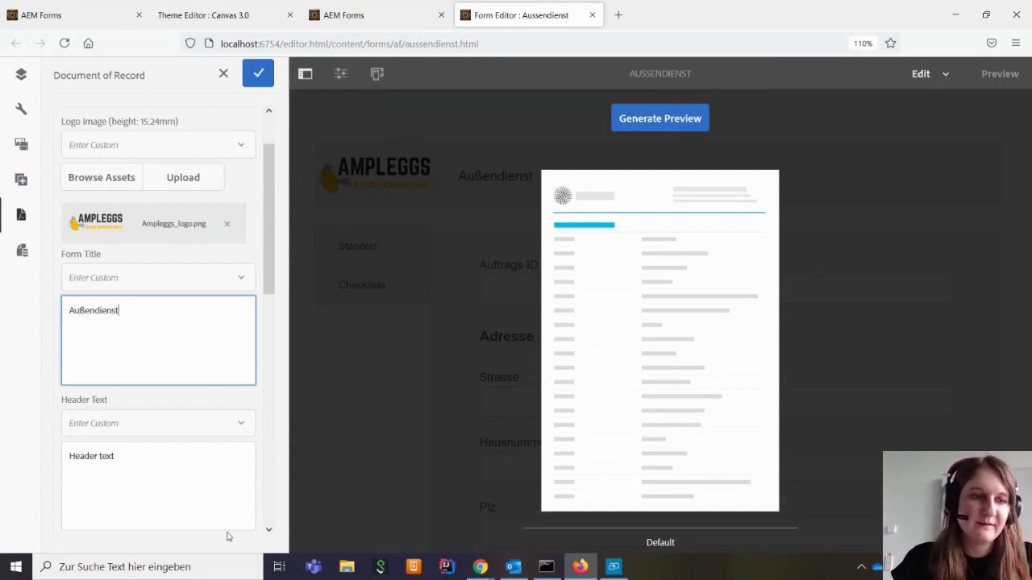
scroll(70, 348, "down", 4)
left_click_drag(138, 317, 28, 322)
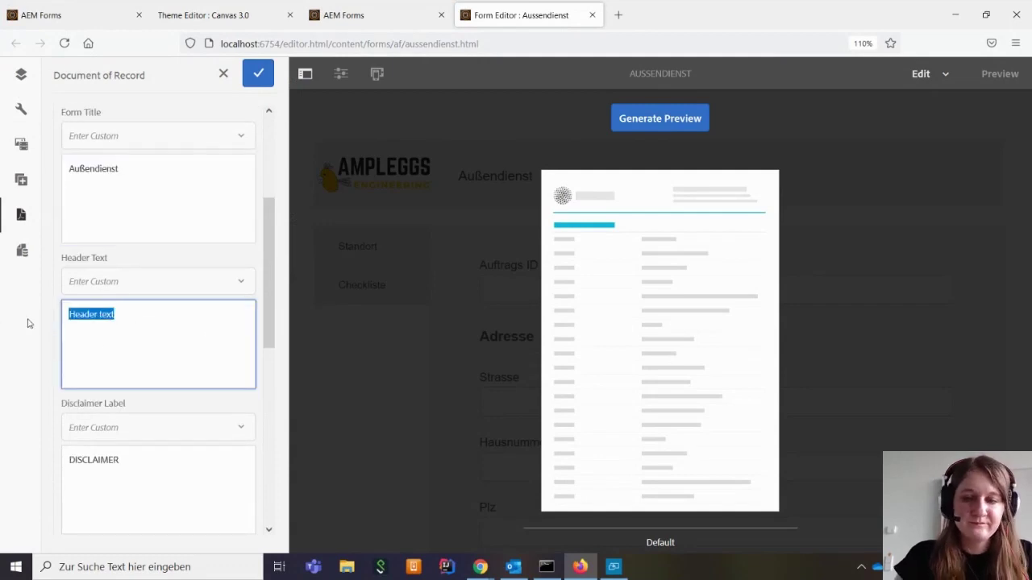
key("BackSpace")
type("Amplwg")
key("BackSpace")
key("BackSpace")
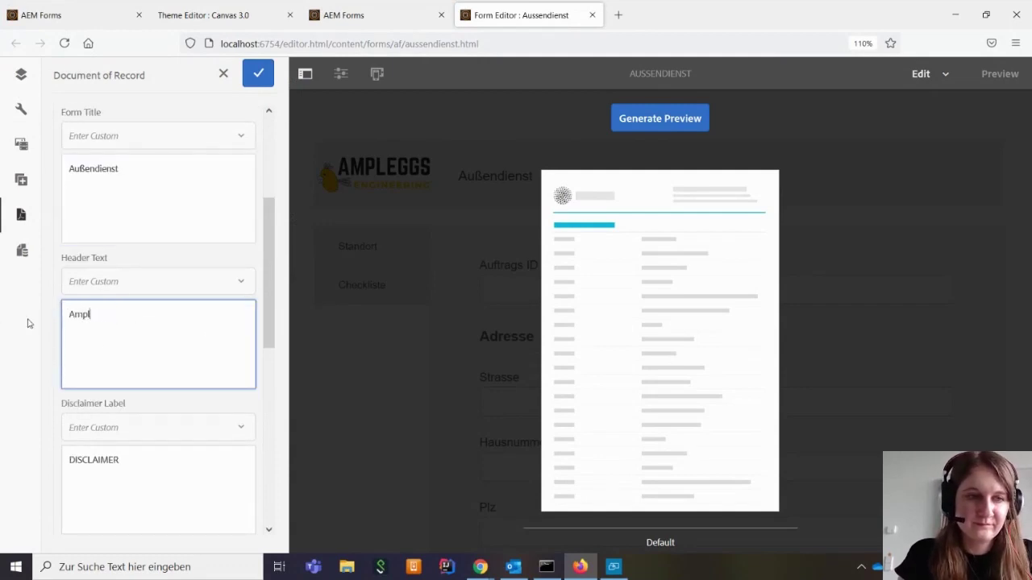
type("eggs En")
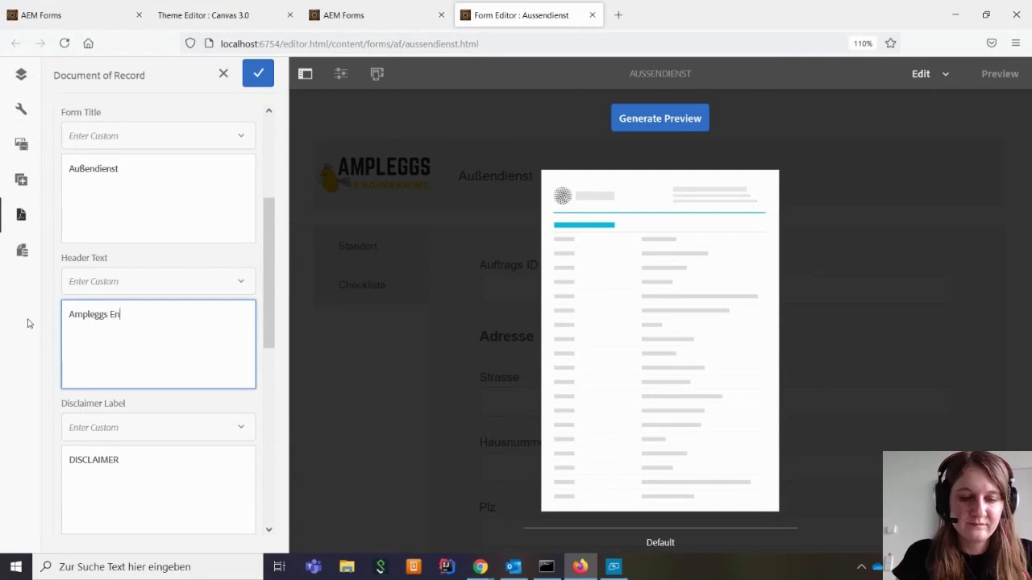
type("gineering")
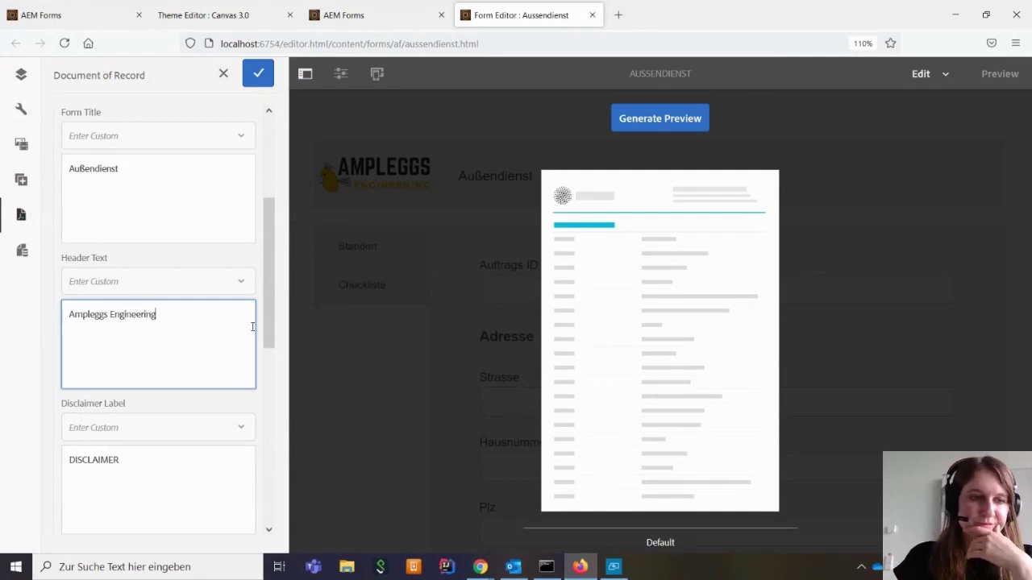
Set the accent colour to #fab600 and save the Document of Record settings
scroll(252, 327, "down", 5)
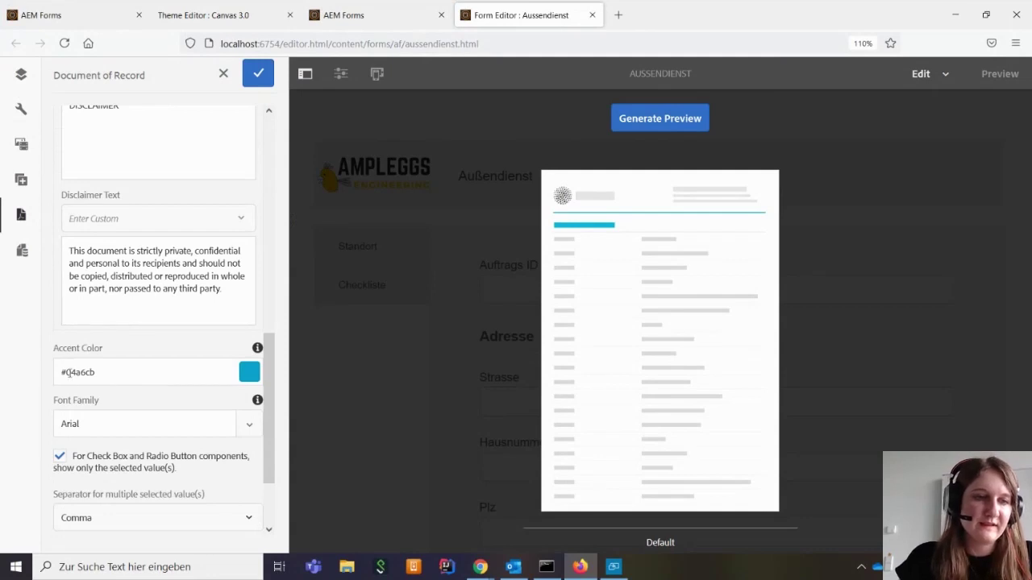
left_click_drag(68, 372, 141, 371)
type("fa")
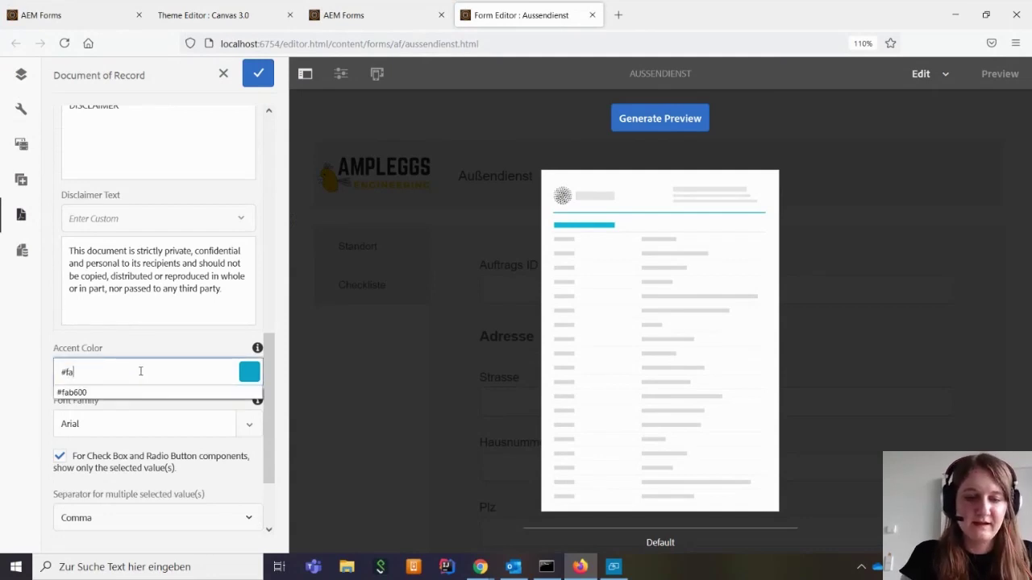
type("b600")
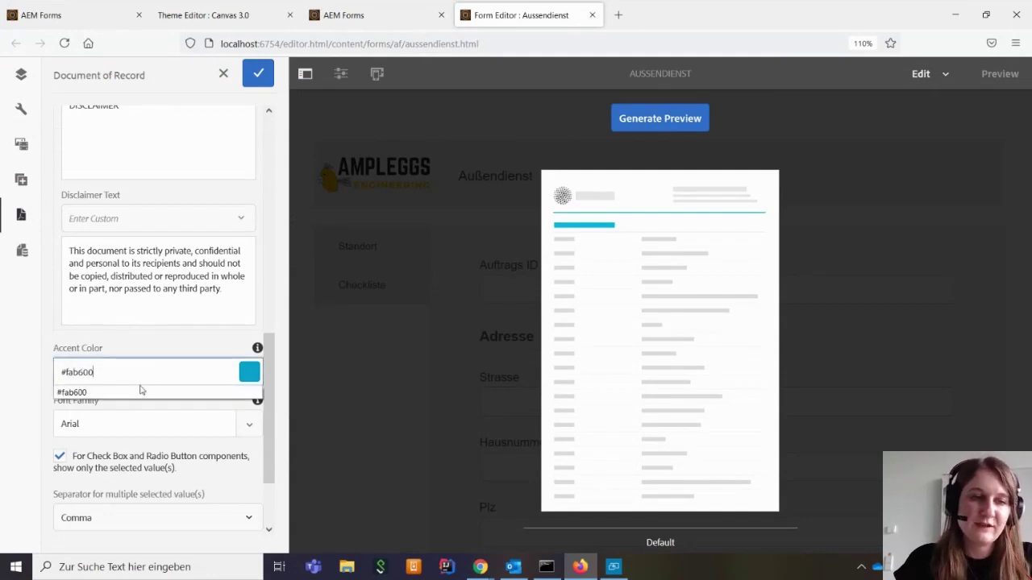
left_click(140, 390)
left_click(144, 351)
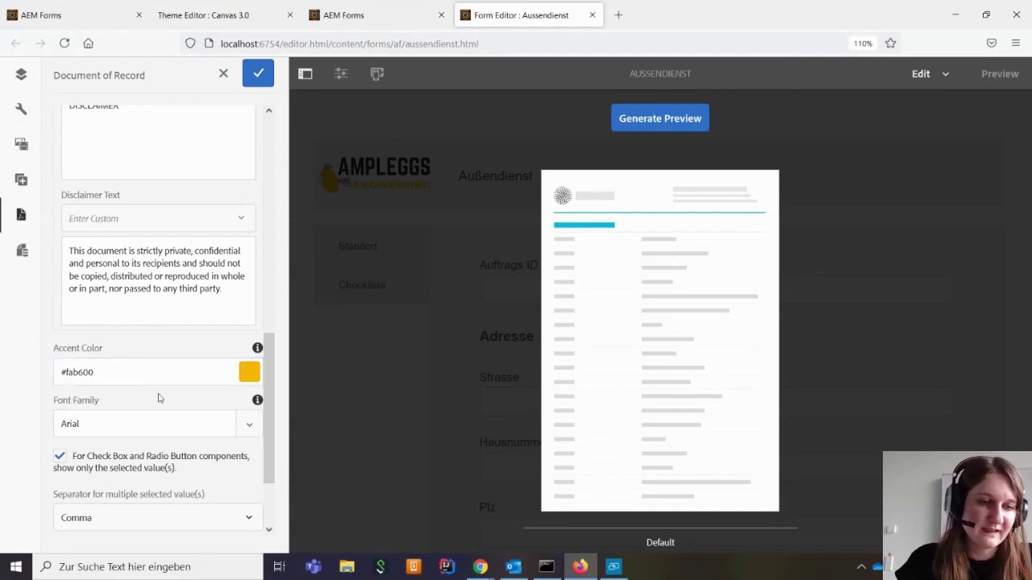
scroll(183, 374, "down", 2)
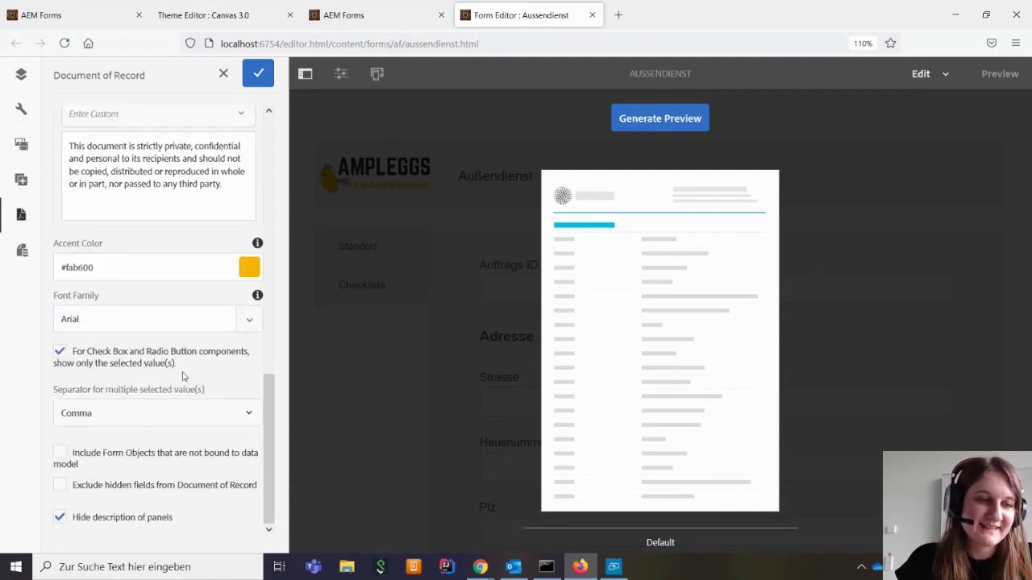
scroll(183, 375, "up", 8)
left_click(258, 72)
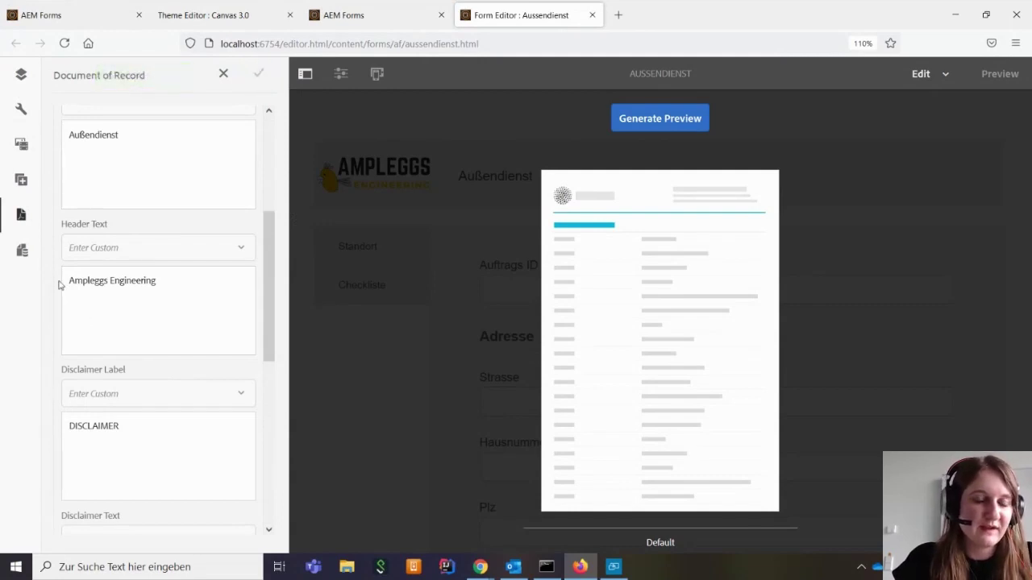
left_click_drag(269, 242, 281, 129)
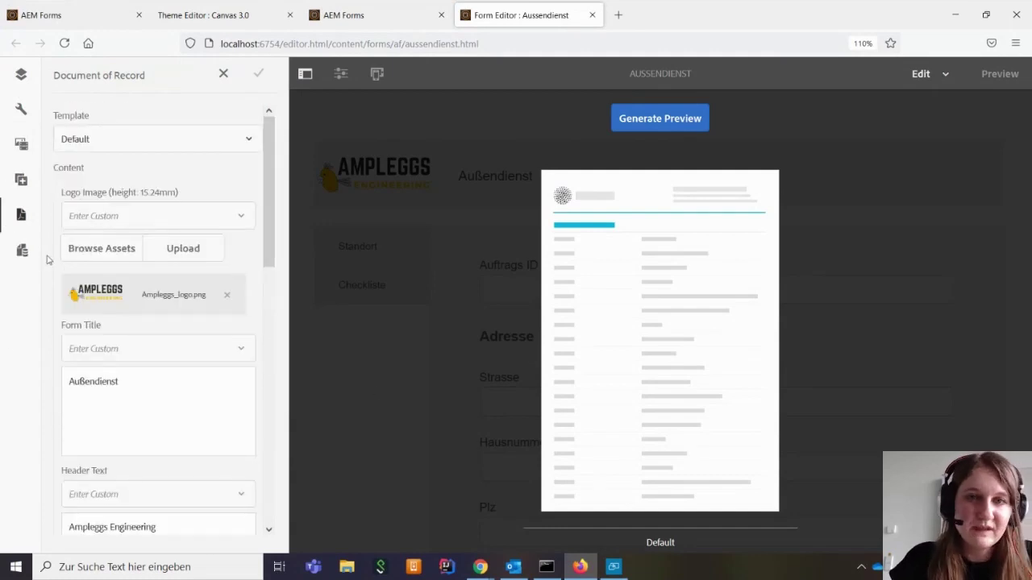
Add a child panel to the Data panel with title 'Signieren' and name 'signieren'
left_click(20, 77)
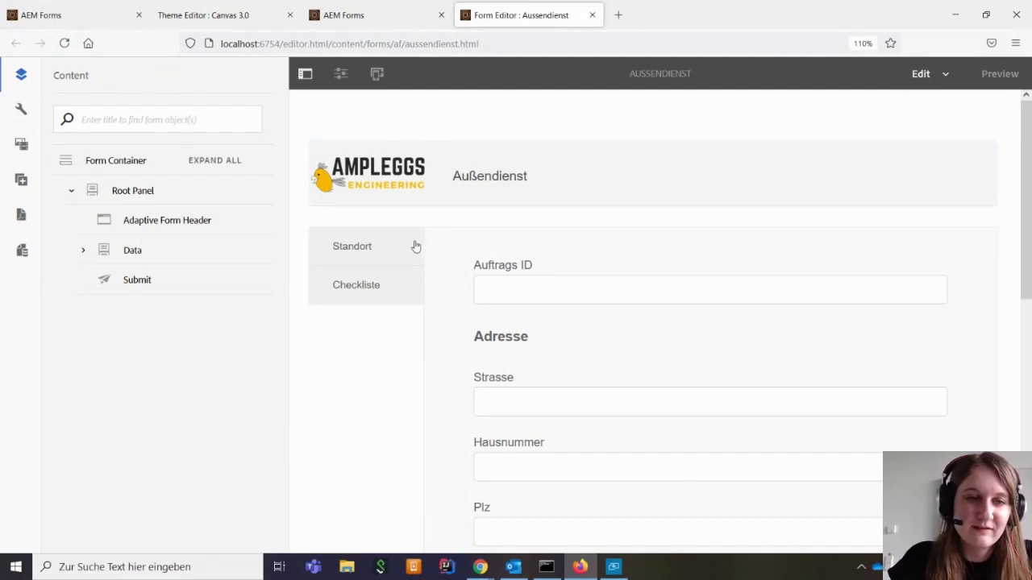
left_click(465, 228)
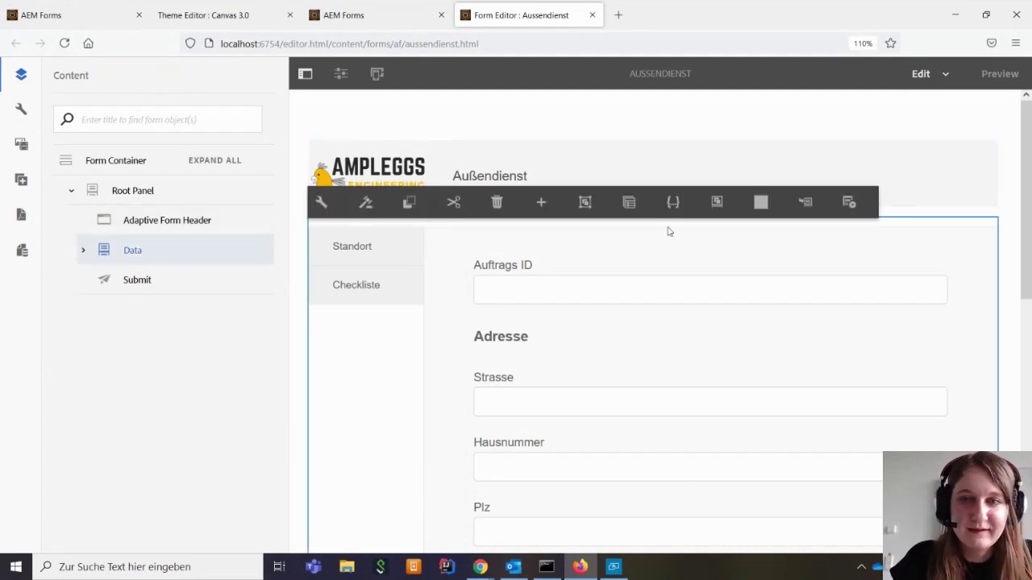
left_click(806, 203)
left_click(337, 192)
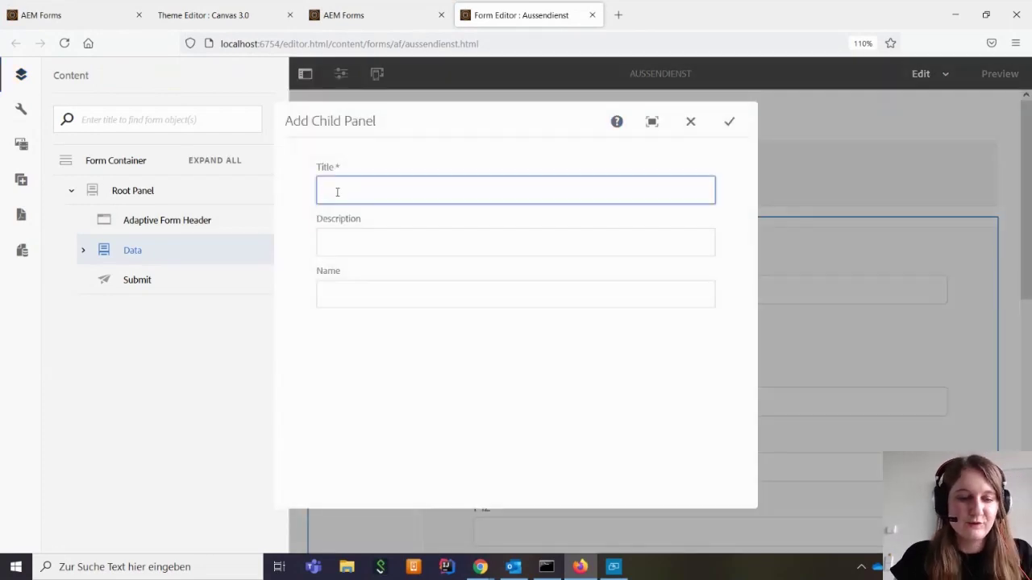
type("Signieren")
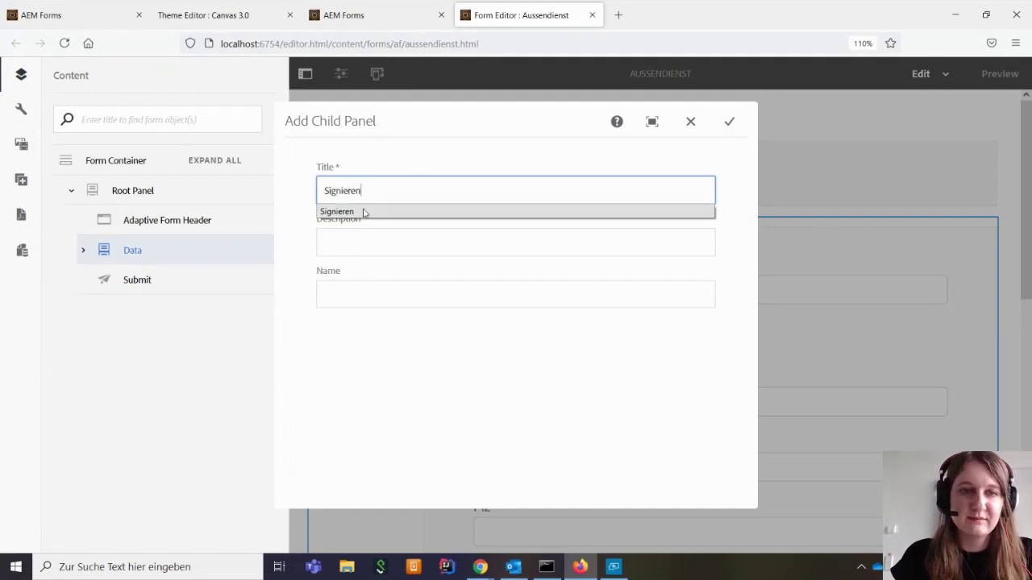
left_click(362, 211)
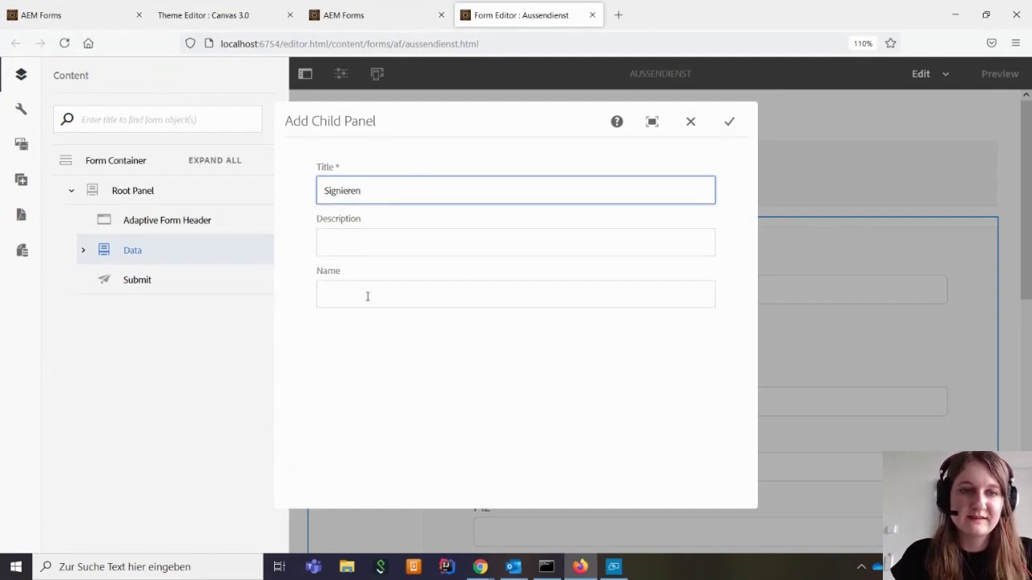
left_click(366, 296)
type("signi")
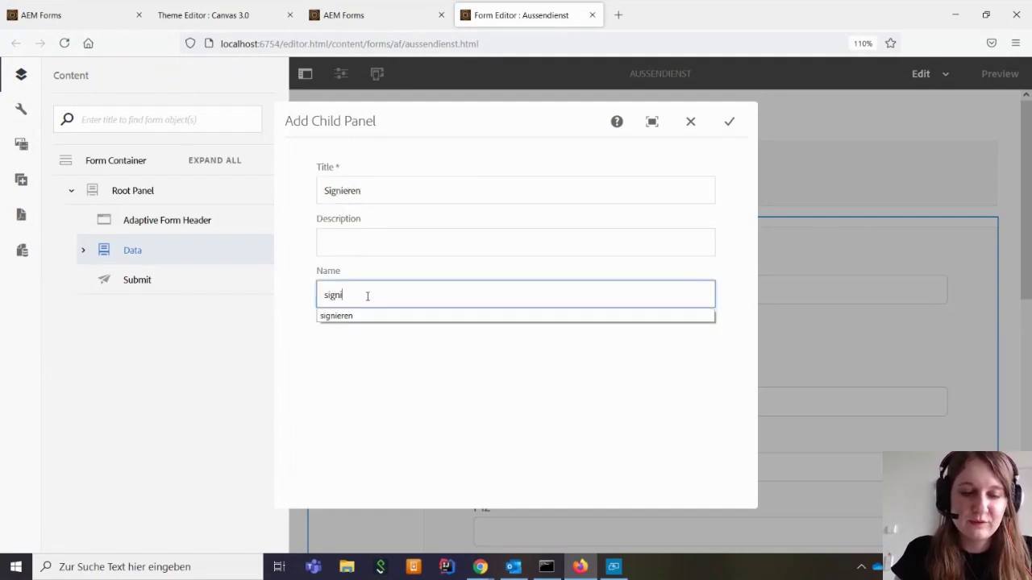
type("eren")
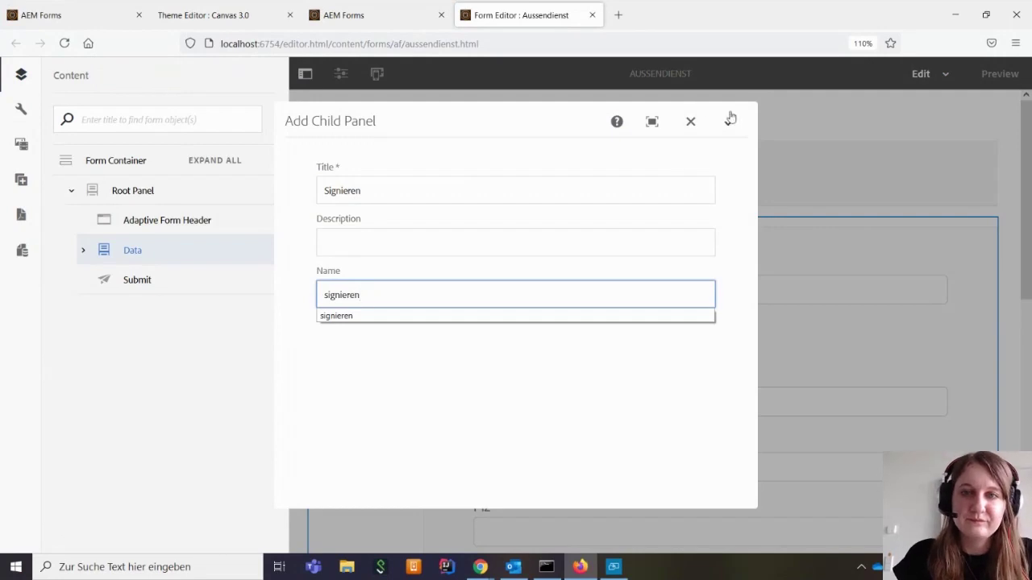
left_click(729, 121)
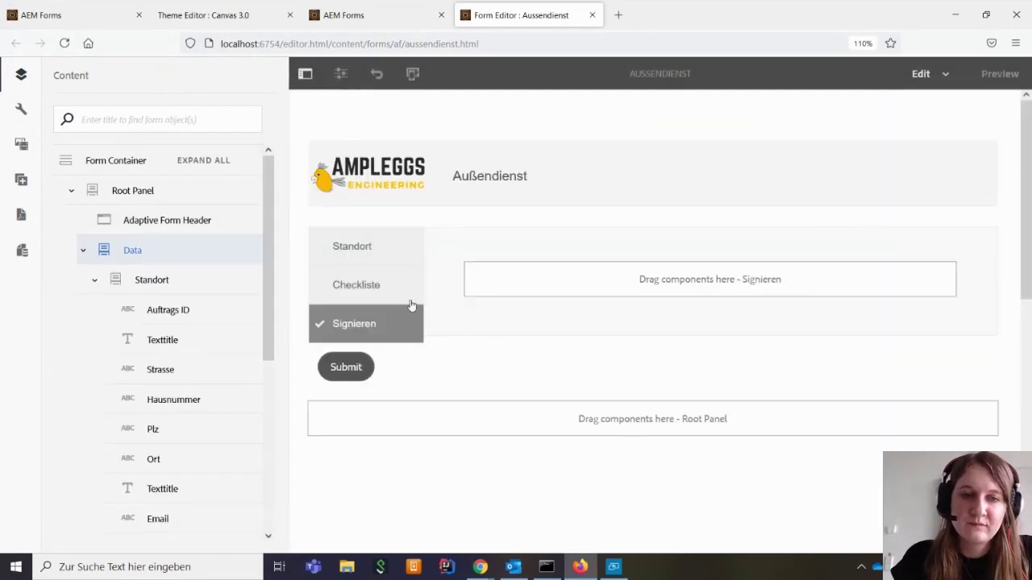
Go through Standort, Checkliste and Signieren, then search 'sign' among components for the empty Signieren area
left_click(361, 266)
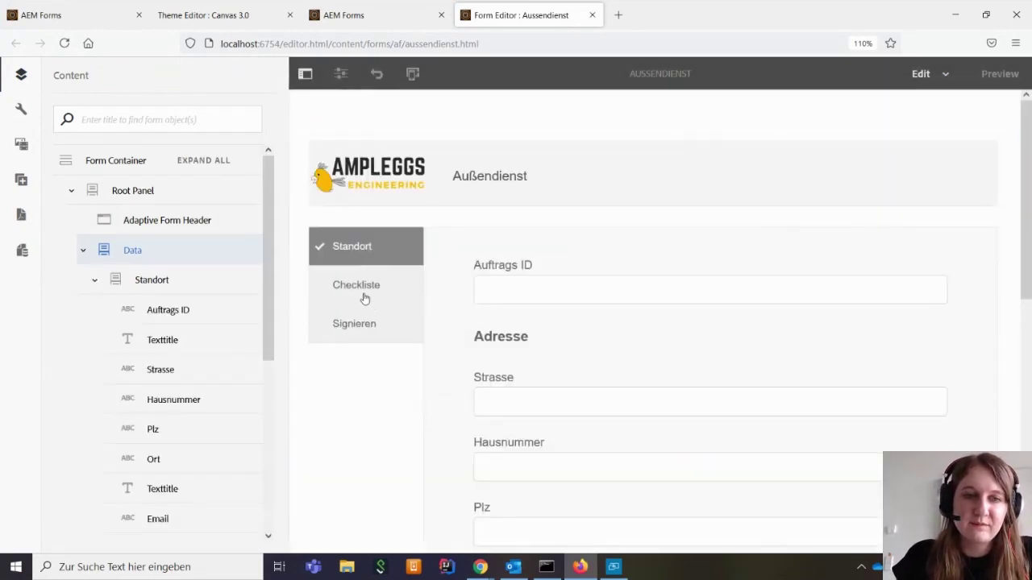
left_click(363, 295)
left_click(370, 326)
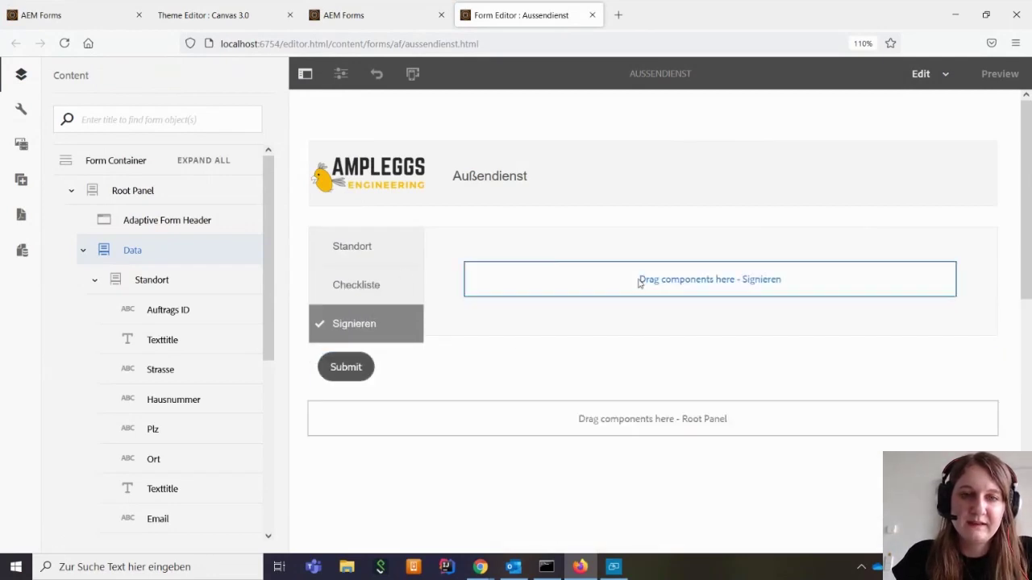
left_click(613, 290)
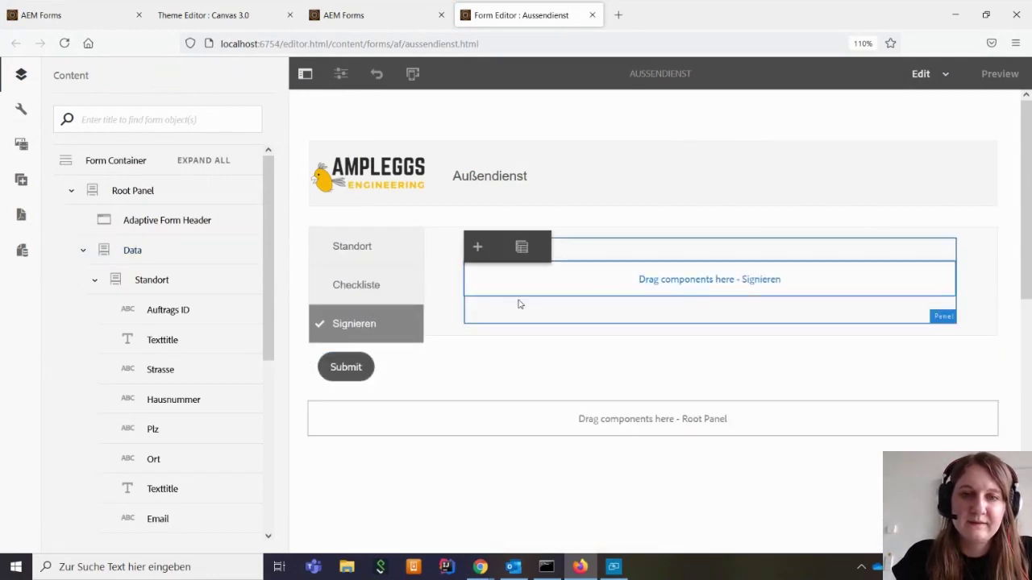
left_click(477, 248)
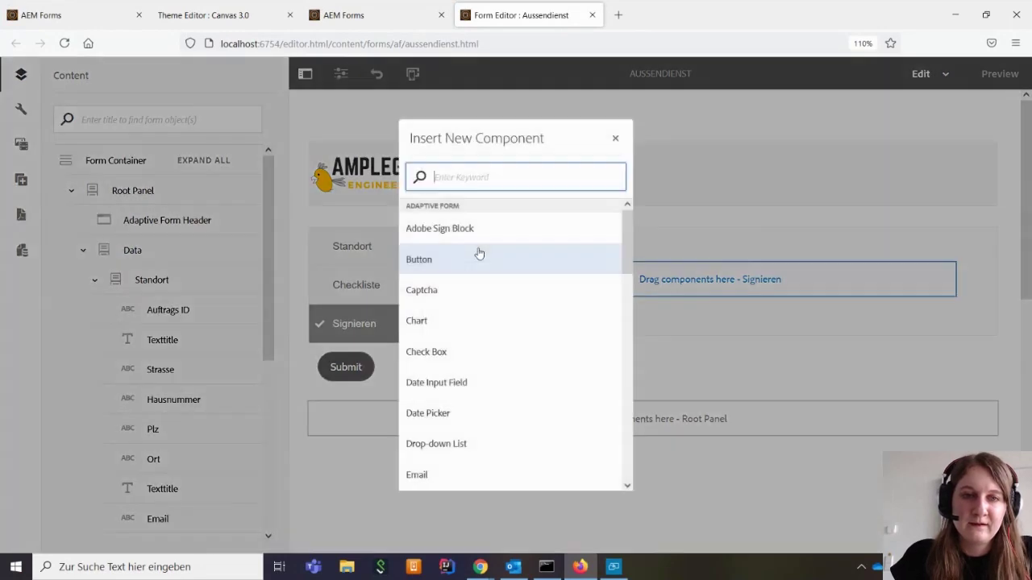
type("si")
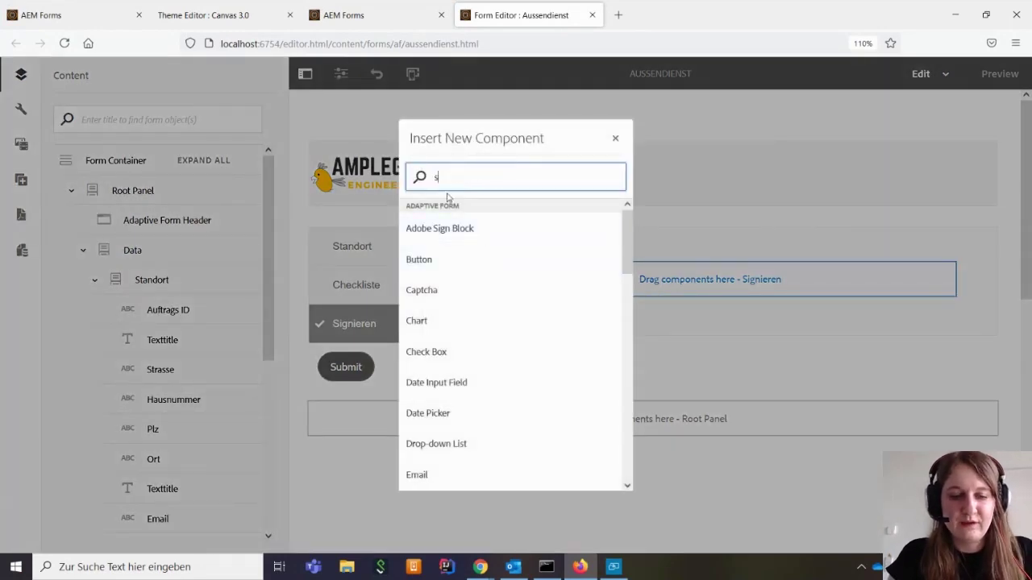
type("gn")
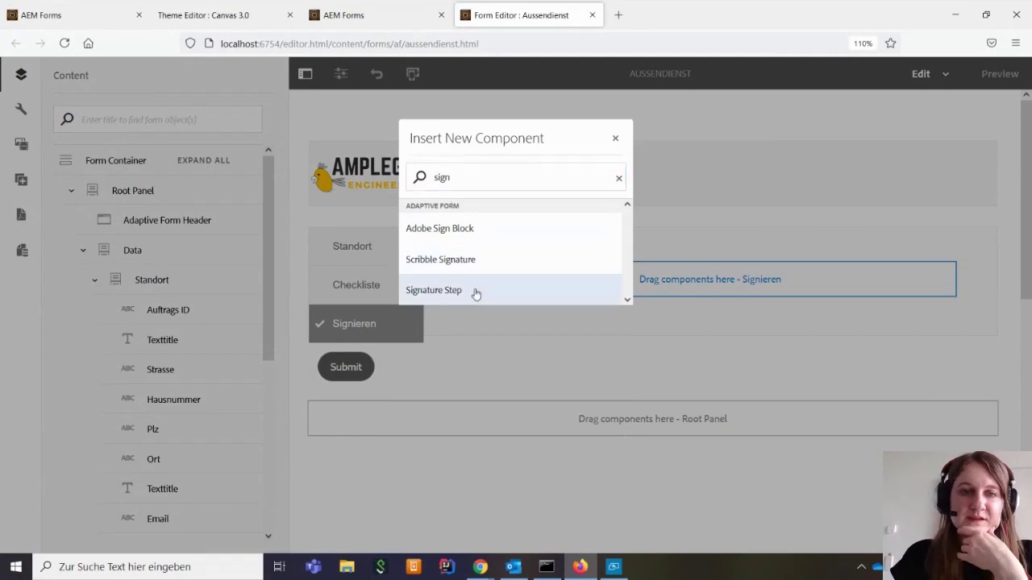
Insert the Signature Step component into Signieren and scroll to check it
left_click(476, 292)
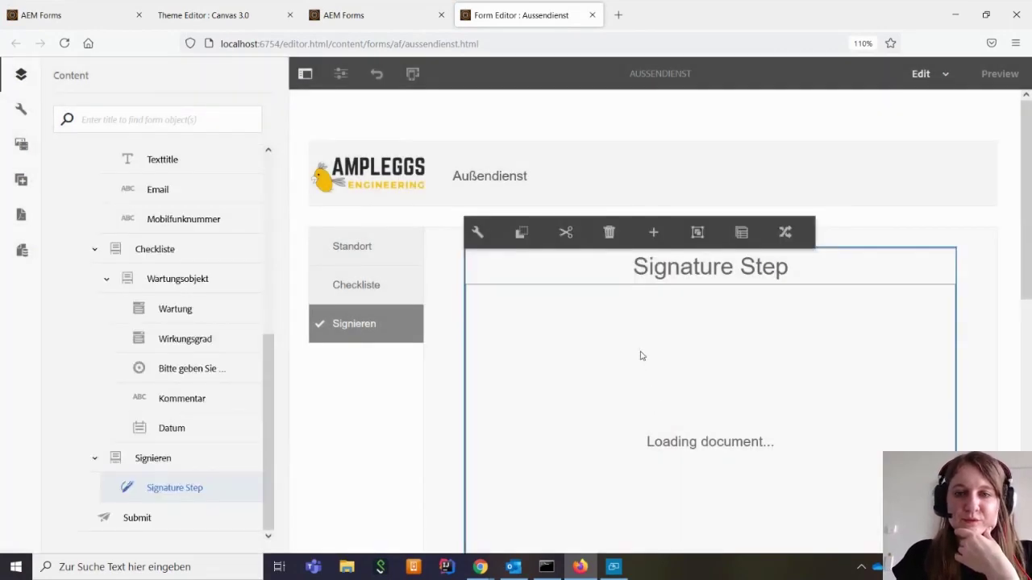
scroll(639, 362, "down", 3)
scroll(642, 358, "up", 3)
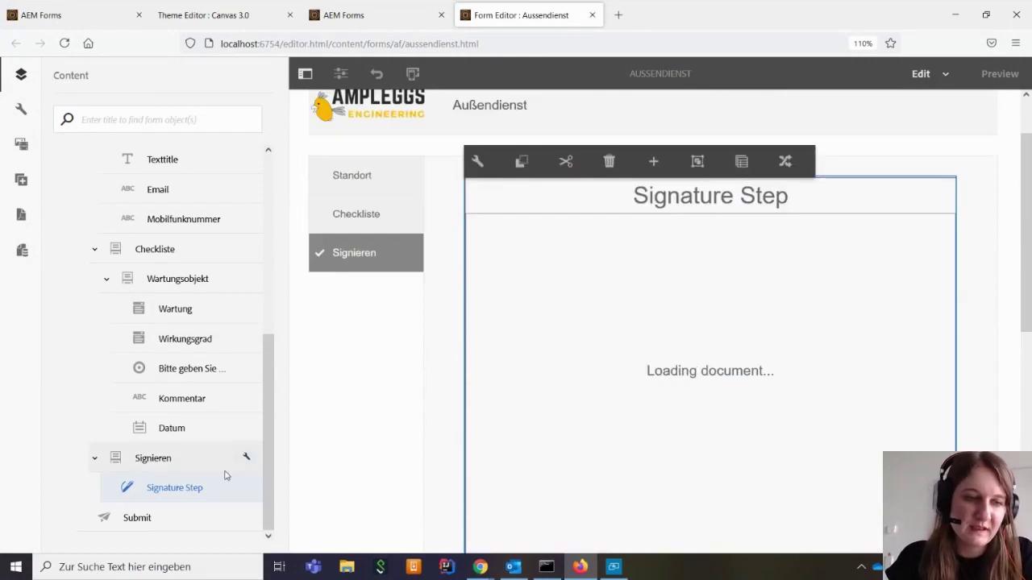
scroll(247, 384, "up", 5)
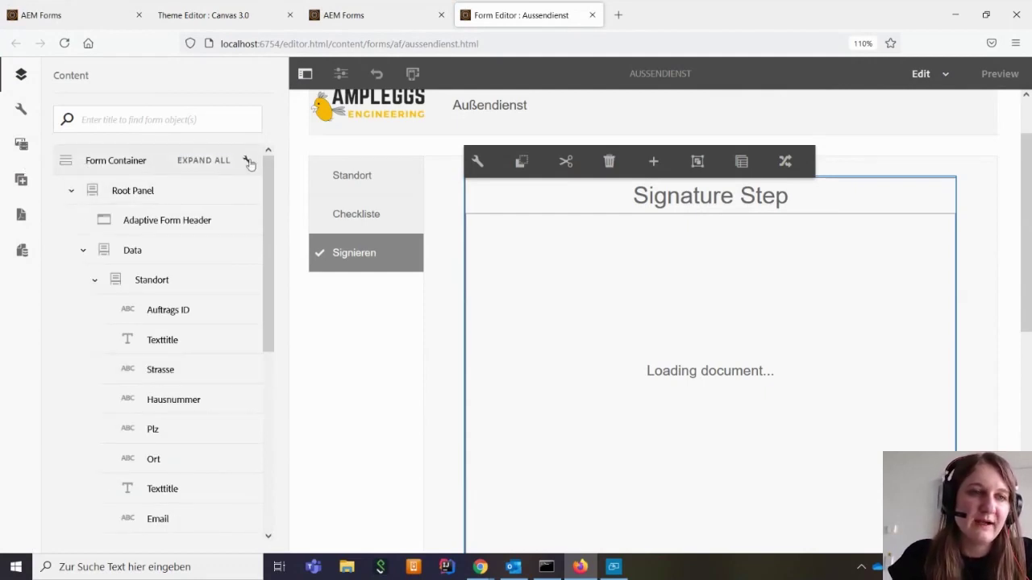
Expand the form container's Electronic Signature settings with Adobe Sign left enabled
left_click(246, 162)
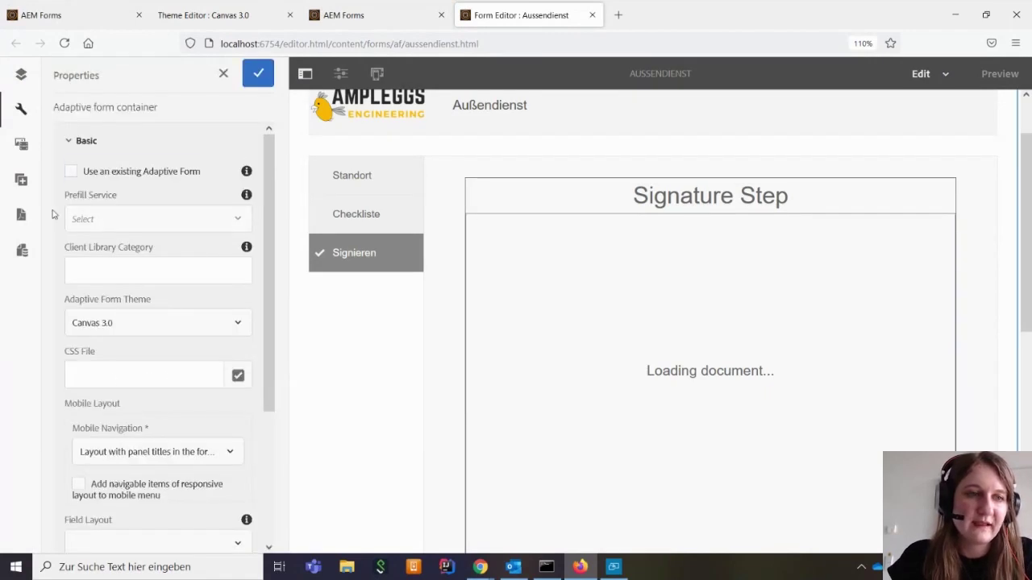
scroll(118, 334, "down", 3)
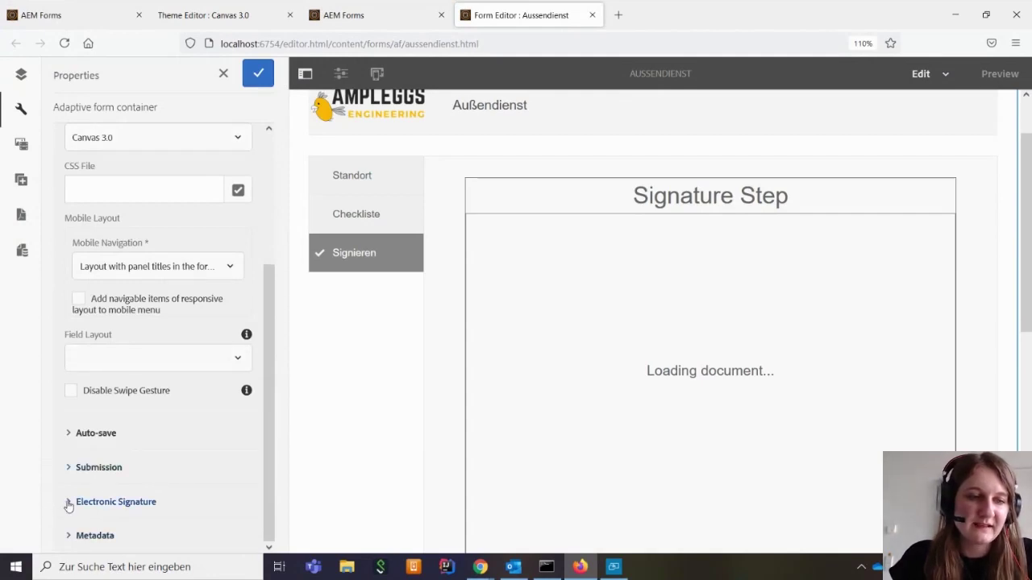
left_click(94, 503)
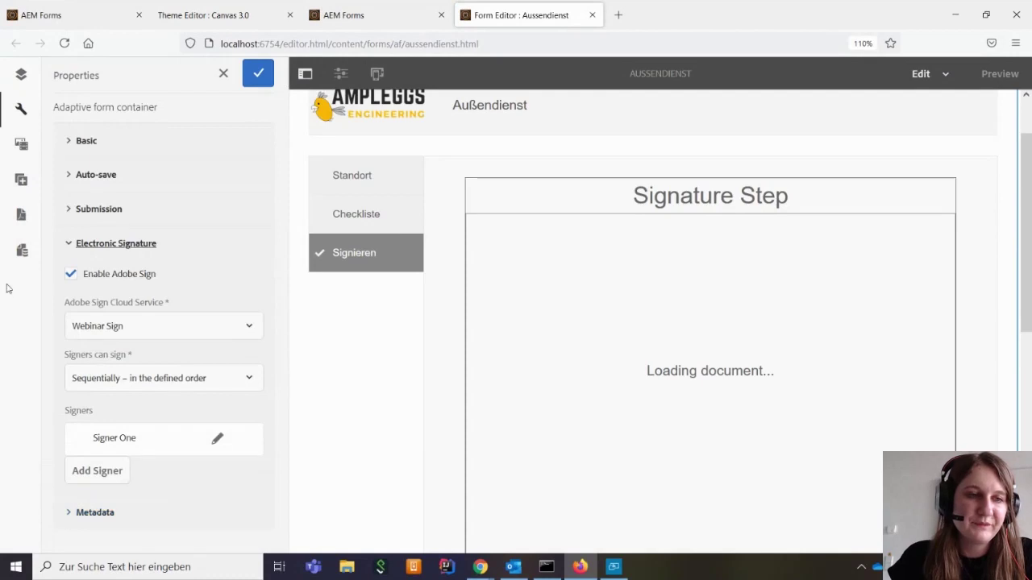
left_click(71, 274)
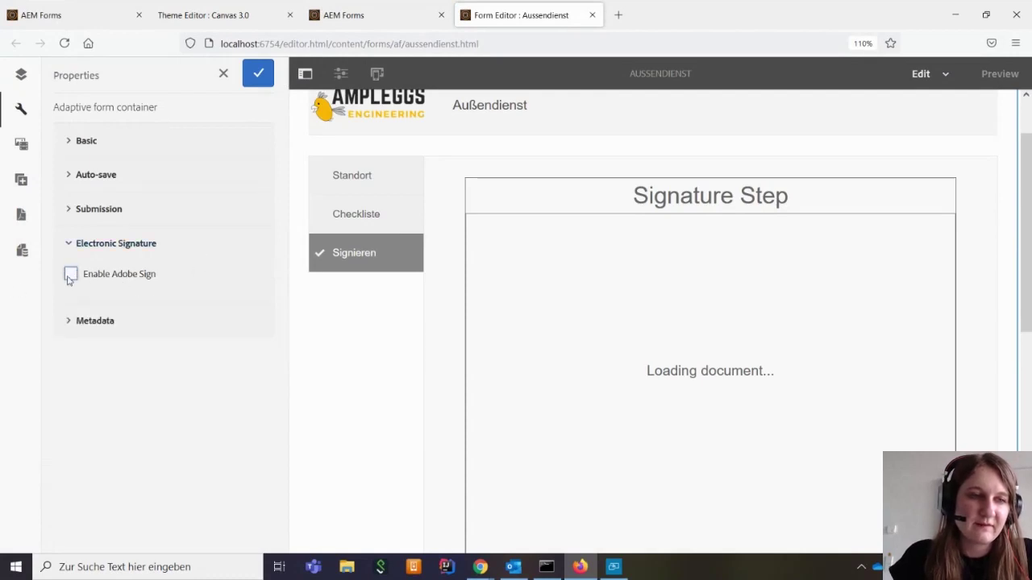
left_click(71, 275)
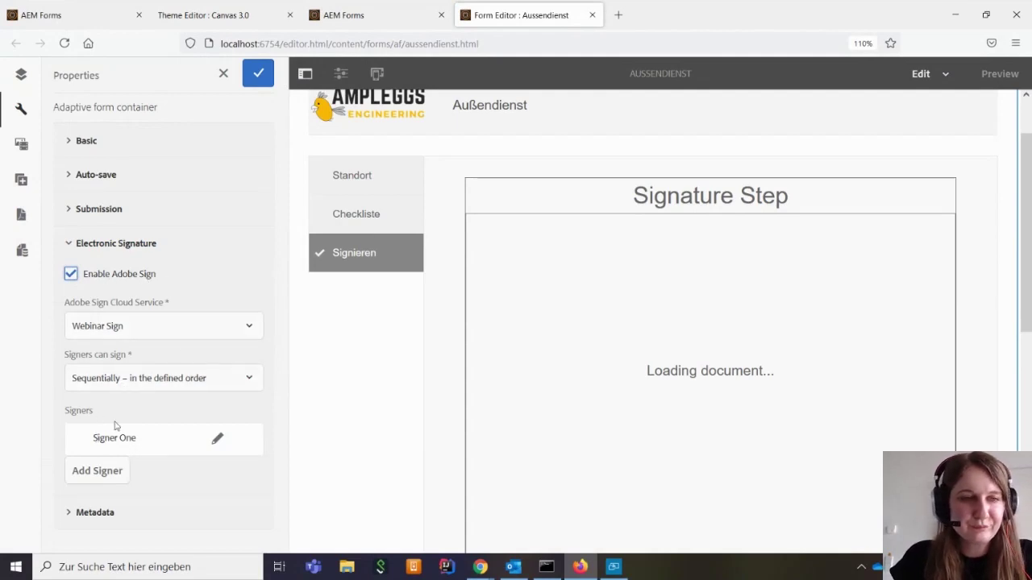
Keep Webinar Sign as cloud service and sequential signing order, and edit Signer One
left_click(176, 329)
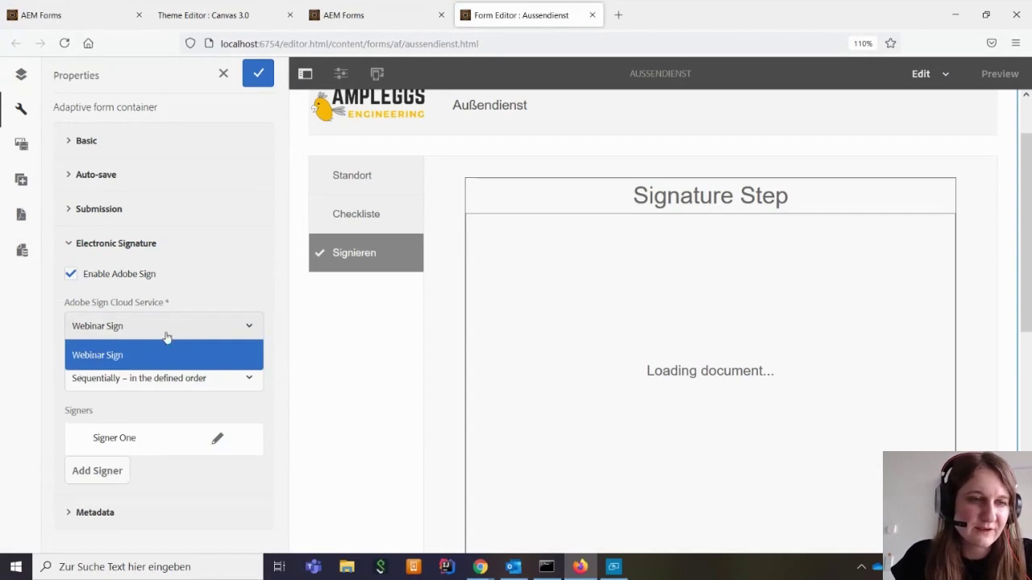
left_click(217, 335)
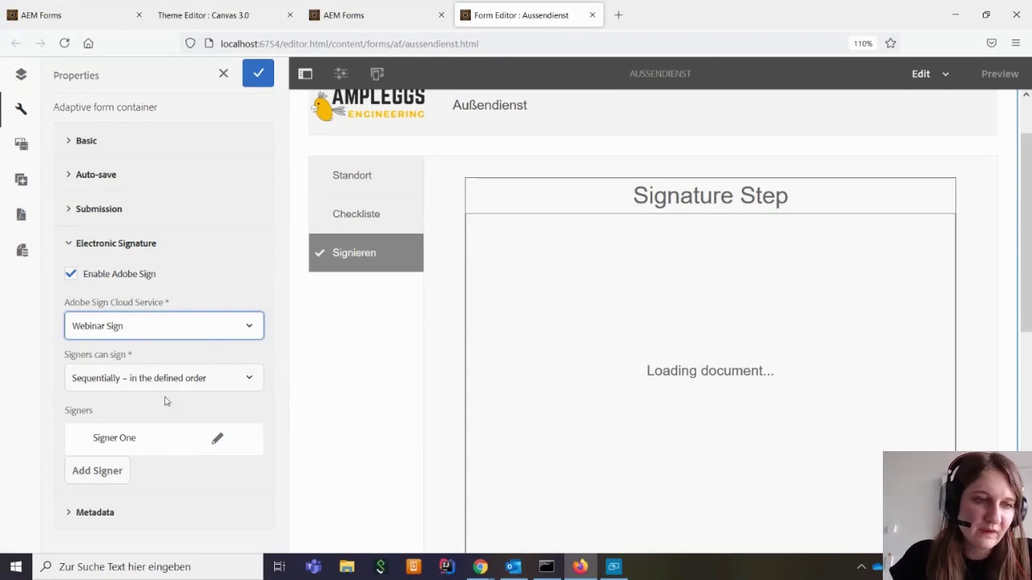
left_click(250, 389)
left_click(249, 390)
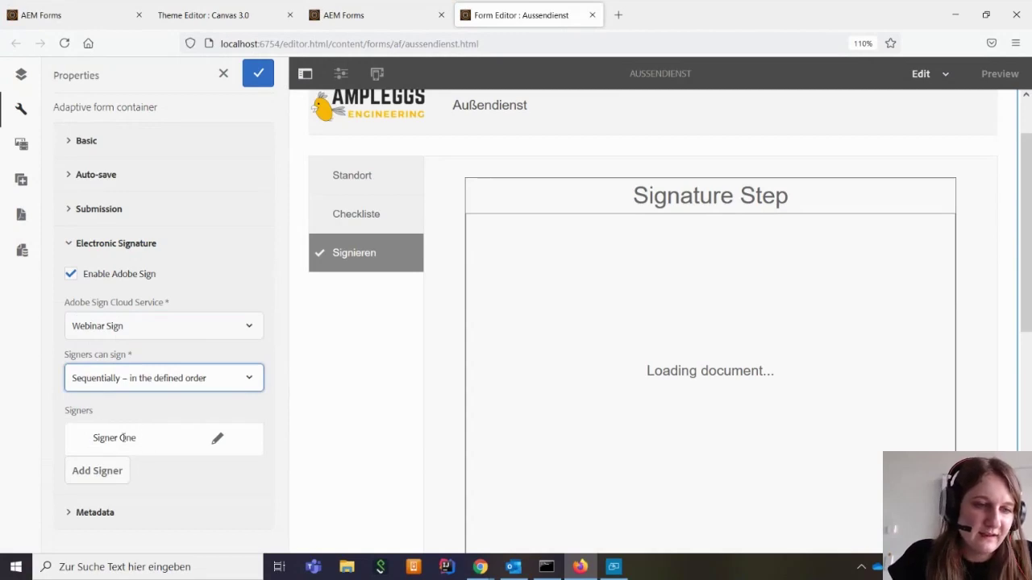
left_click(216, 441)
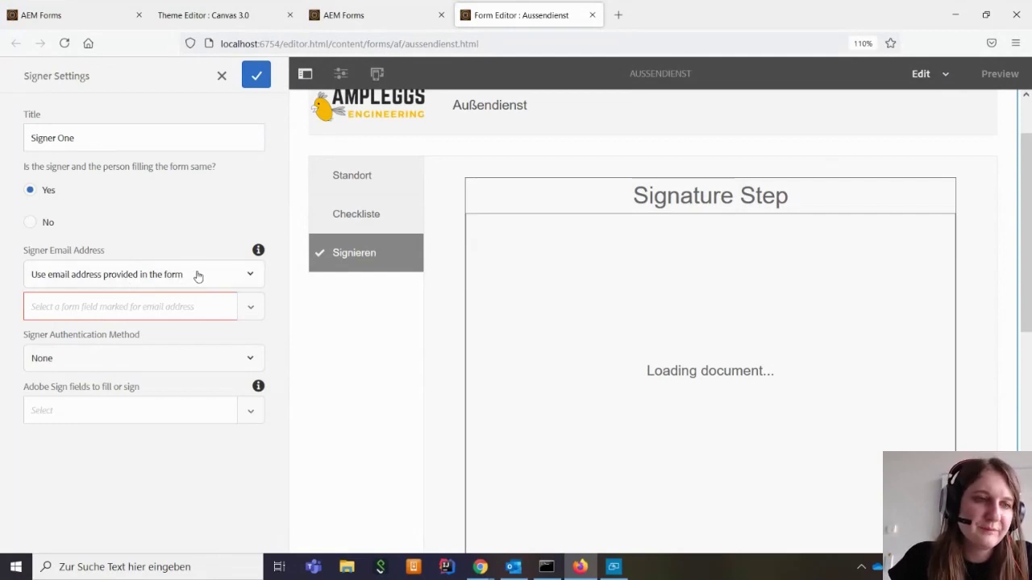
left_click(201, 275)
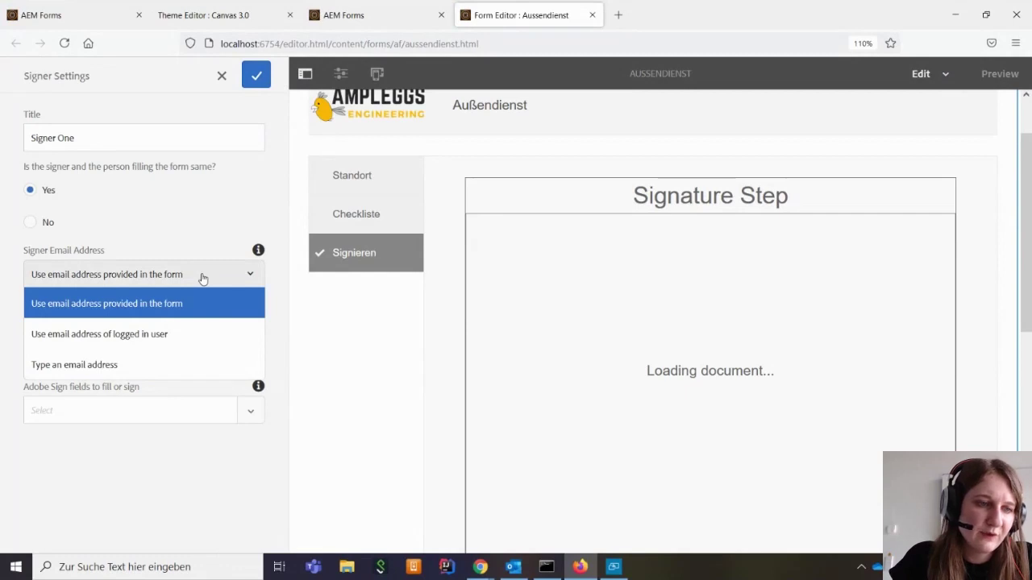
left_click(98, 366)
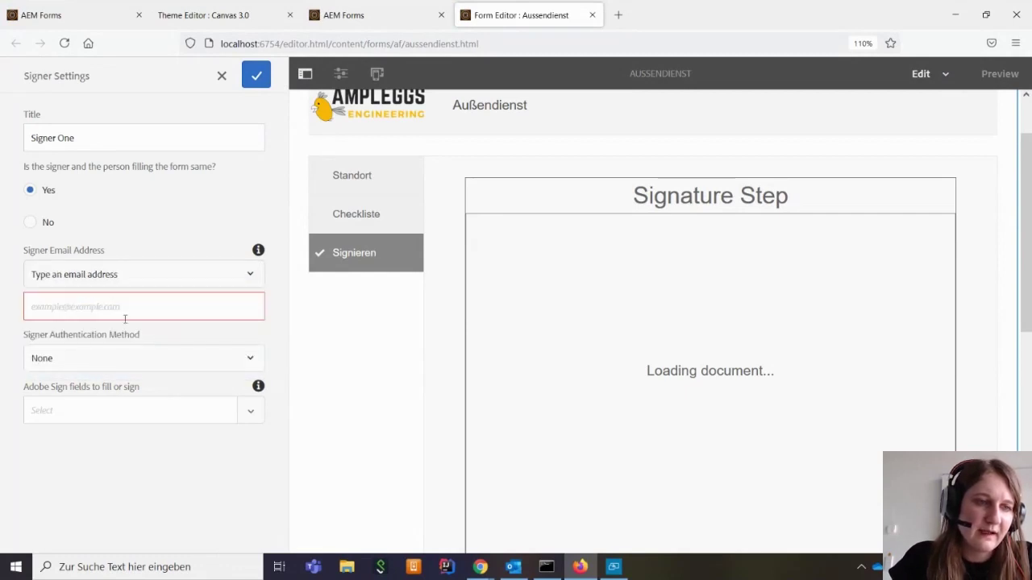
left_click(122, 275)
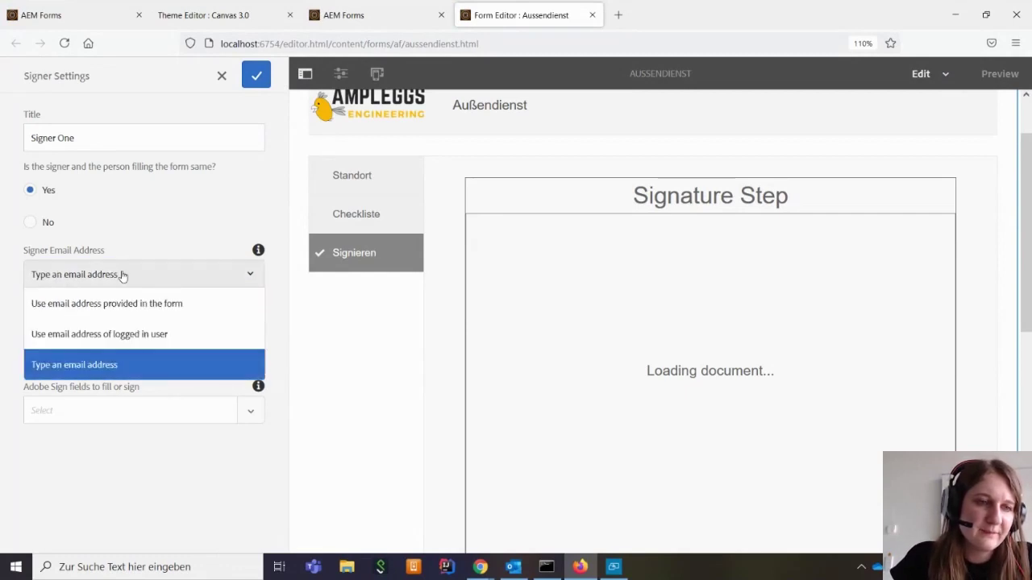
left_click(180, 333)
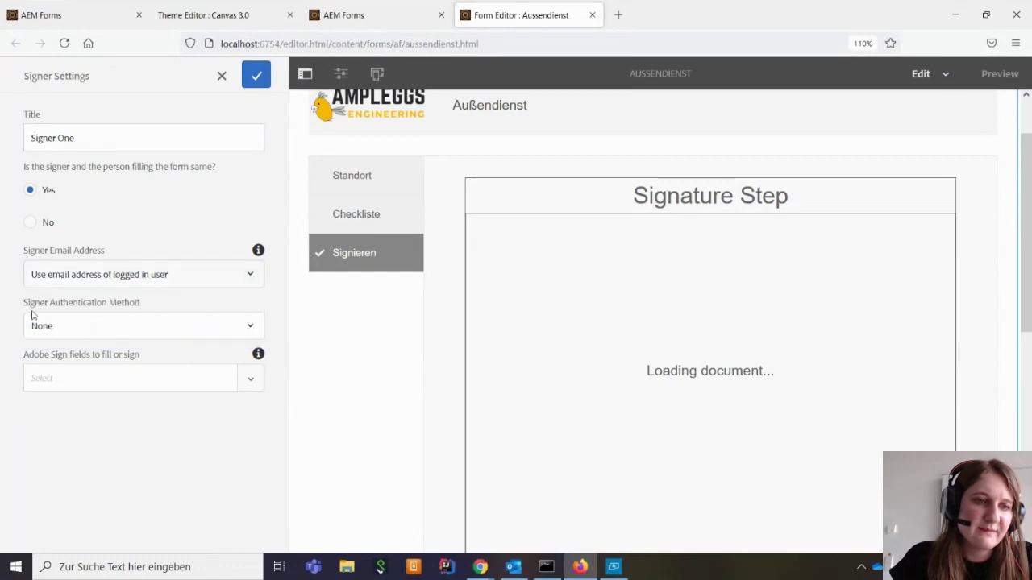
left_click(190, 278)
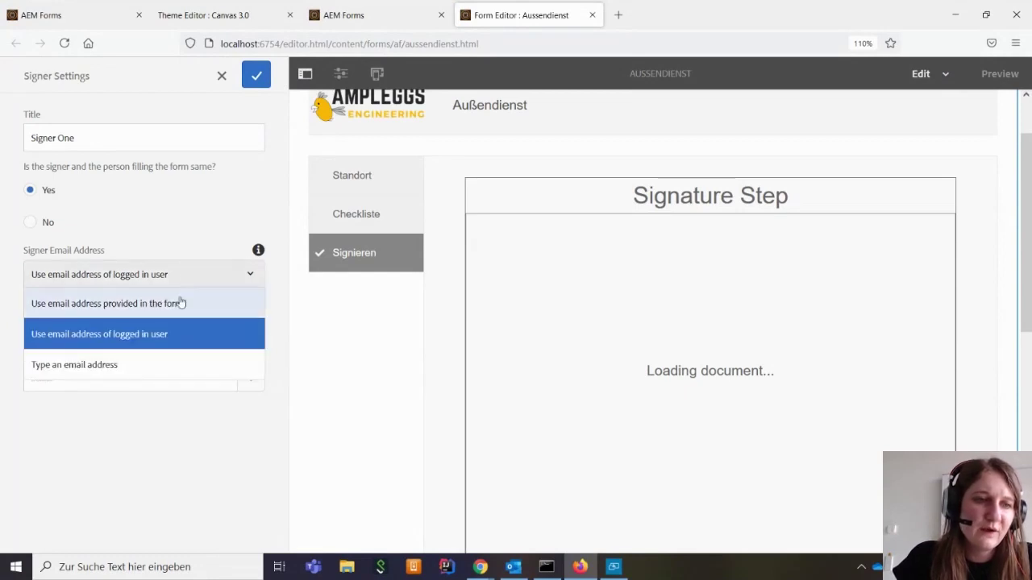
left_click(181, 303)
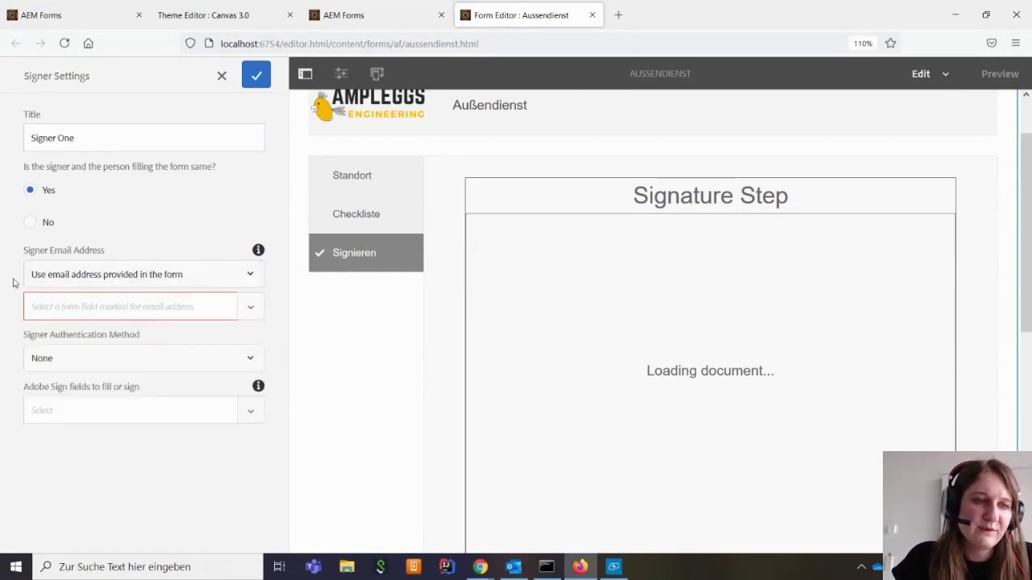
left_click(253, 316)
scroll(223, 394, "down", 2)
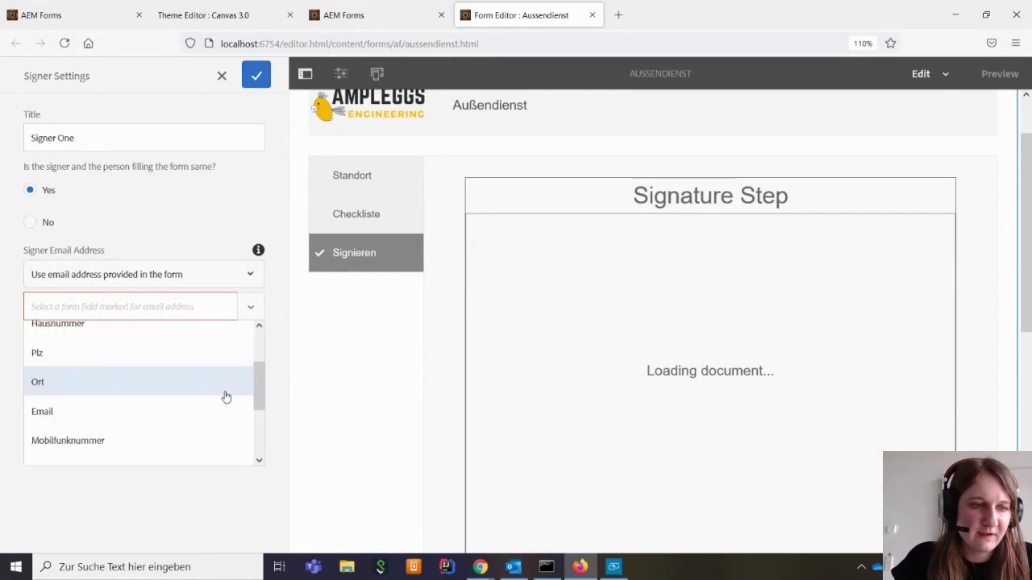
left_click(76, 410)
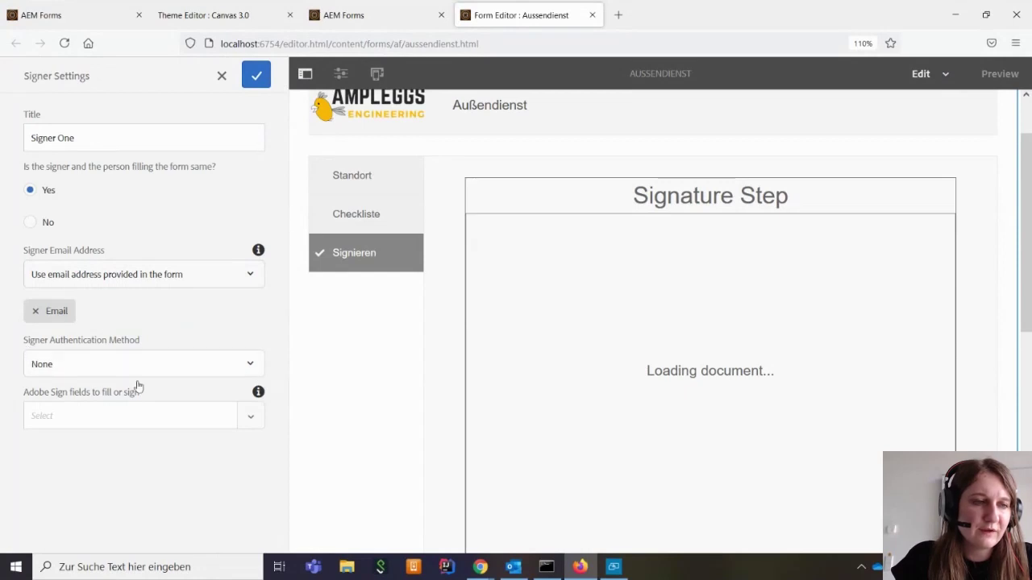
Leave signer authentication at None and confirm Signer One's settings
left_click(252, 366)
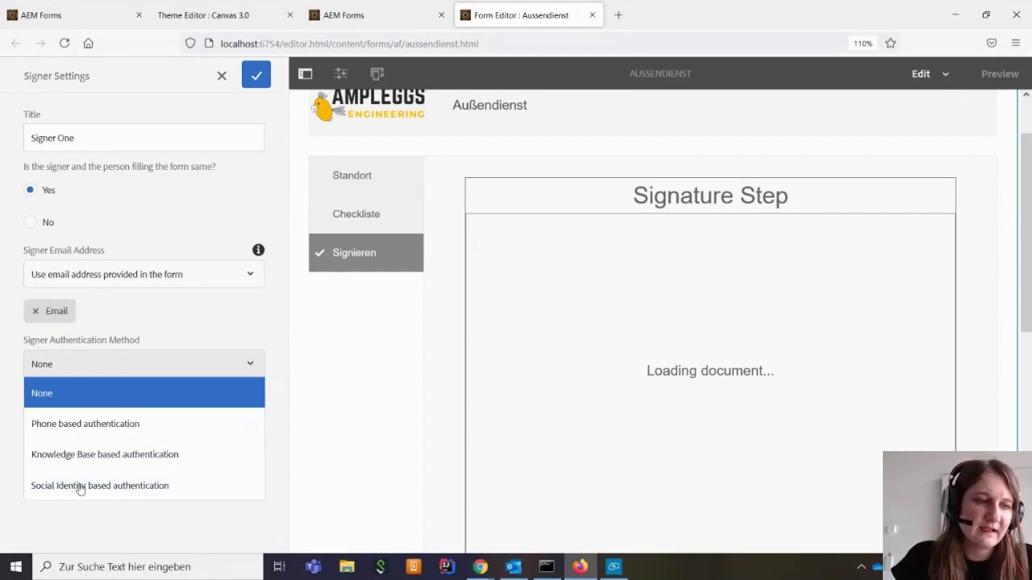
left_click(237, 385)
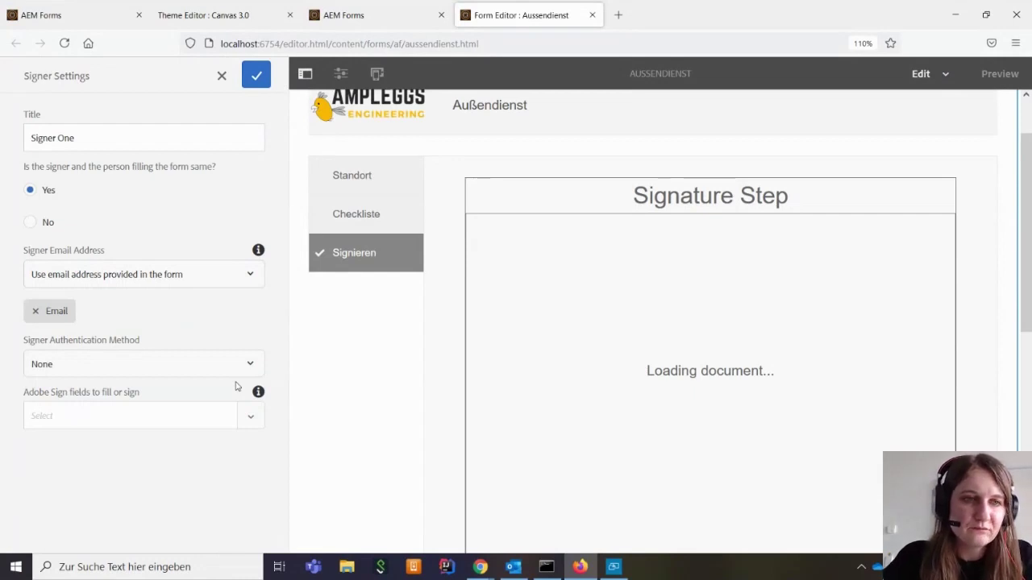
left_click(137, 365)
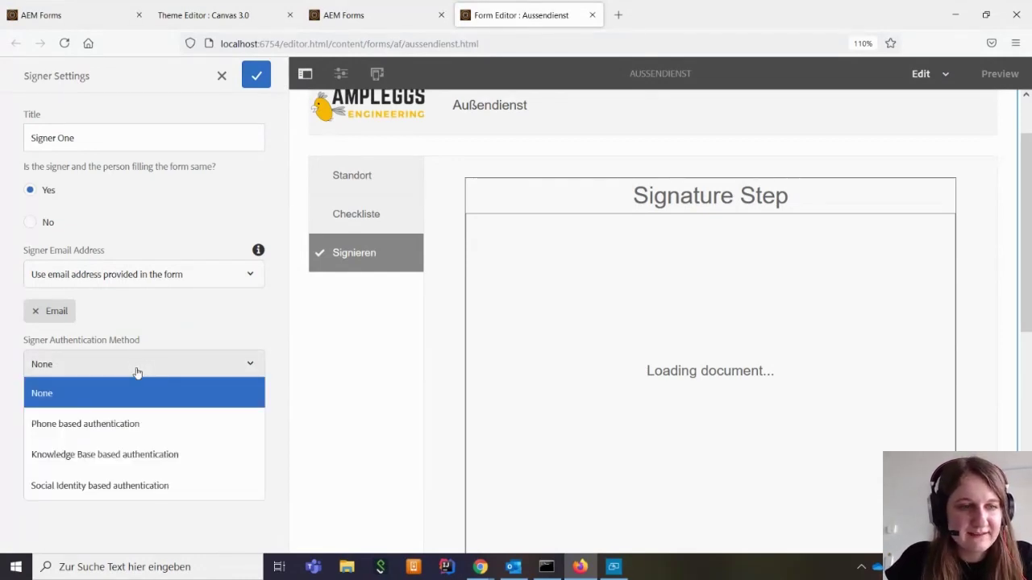
left_click(75, 396)
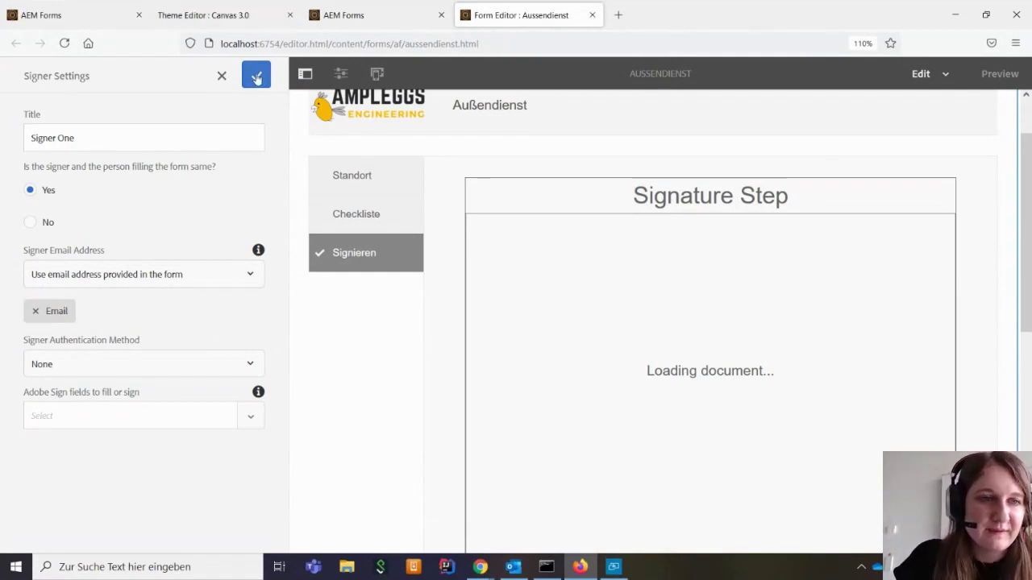
left_click(257, 77)
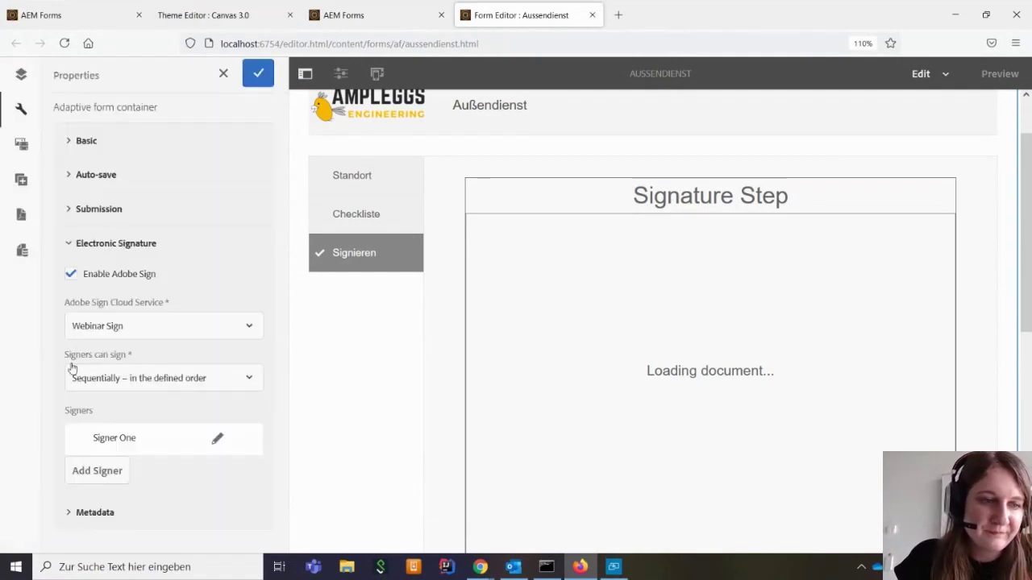
left_click(258, 73)
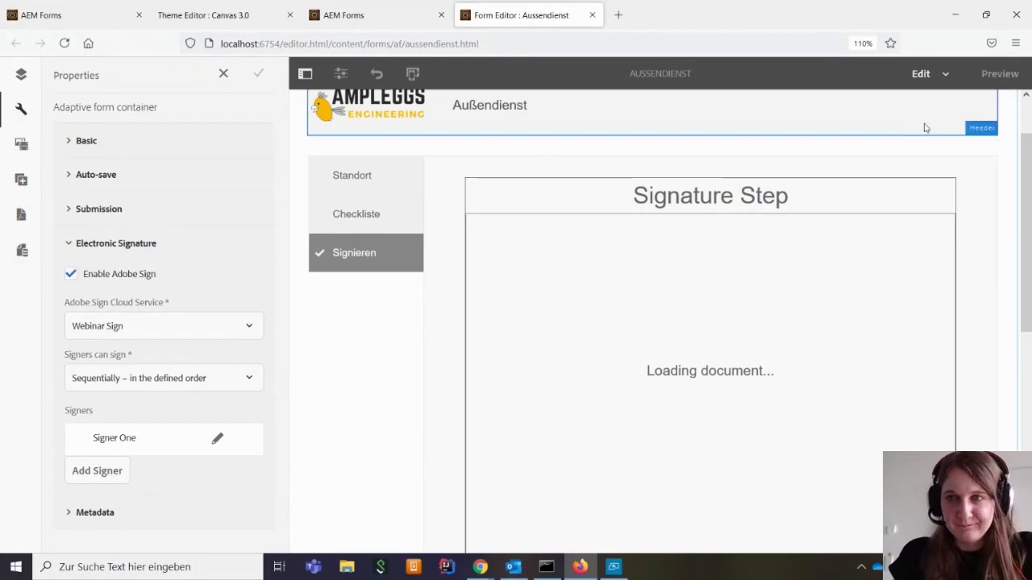
scroll(394, 417, "up", 2)
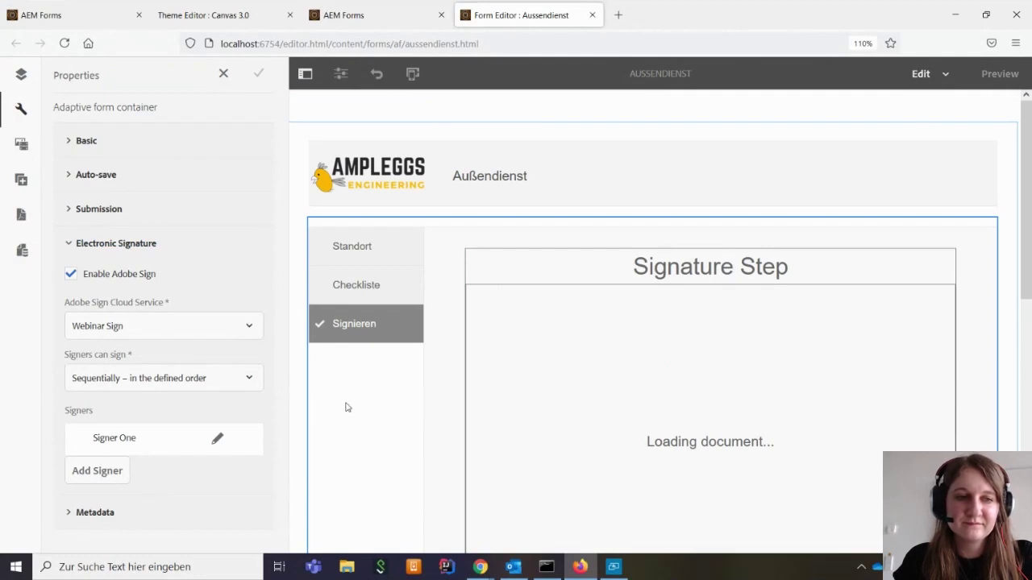
Recheck Signer One's authentication as None, confirm, and click Done in the container Properties
left_click(217, 439)
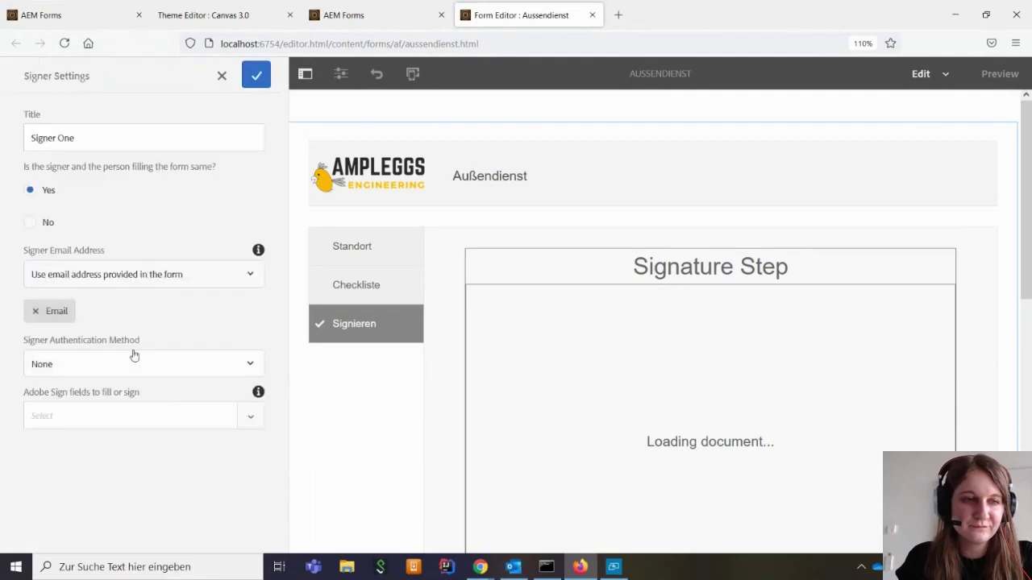
left_click(166, 364)
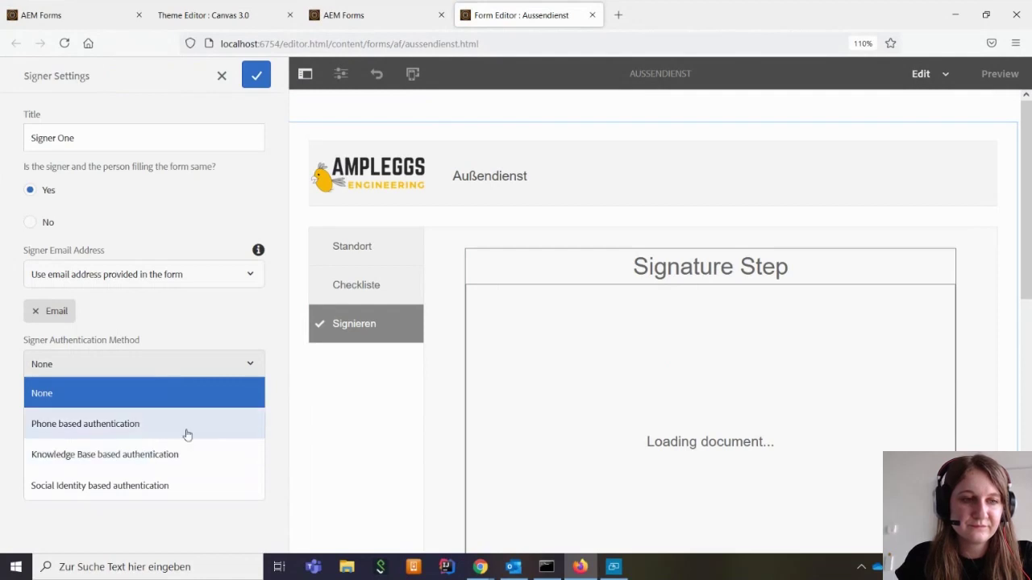
left_click(148, 396)
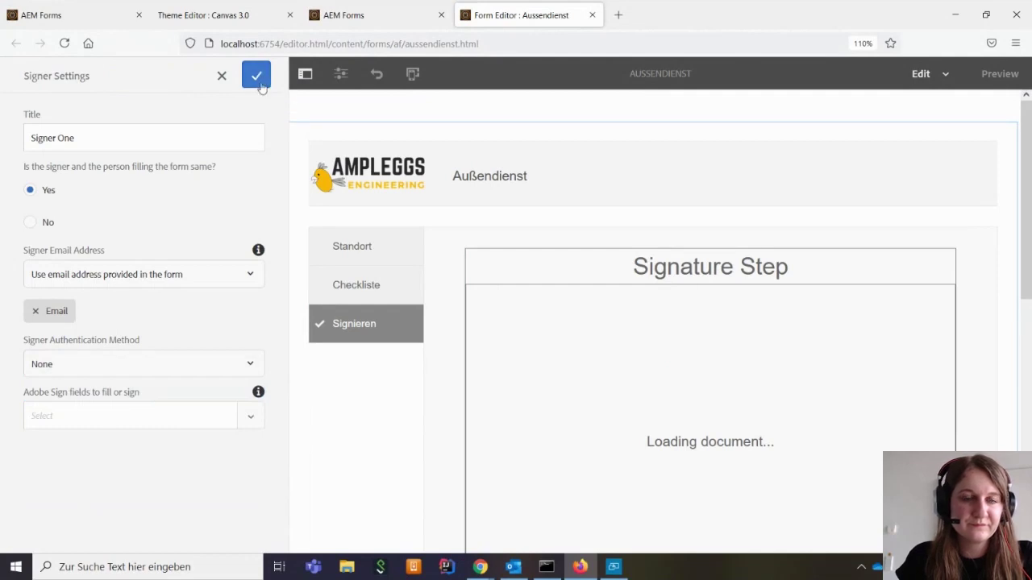
left_click(258, 76)
left_click(259, 76)
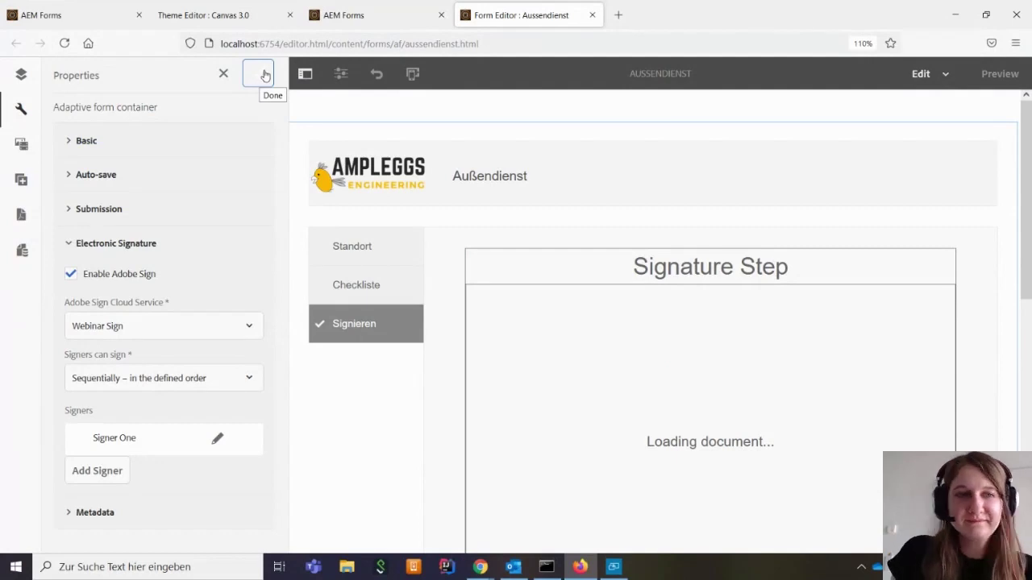
left_click(266, 76)
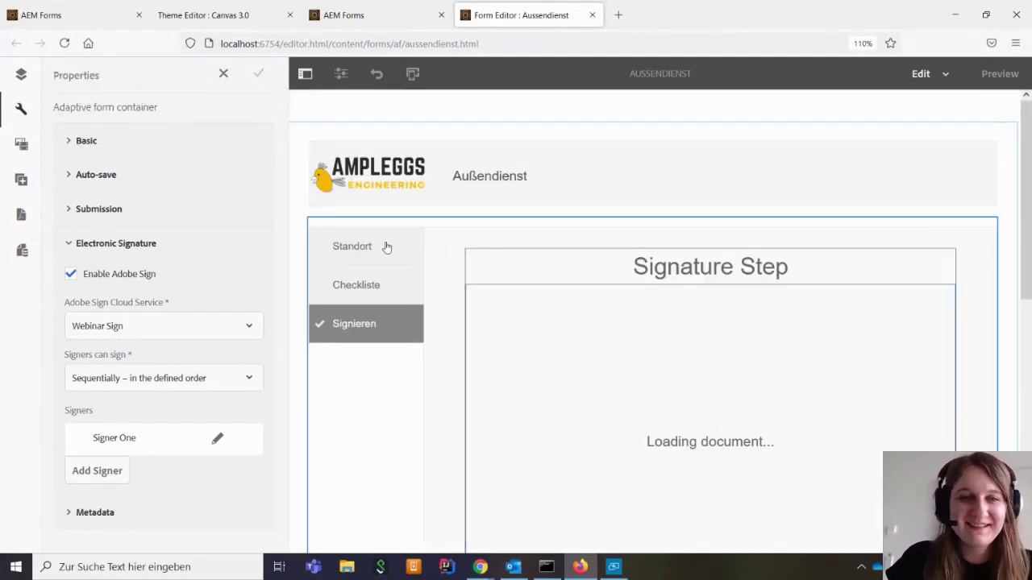
Open the Standort page of the Aussendienst form and switch to Preview mode
left_click(341, 251)
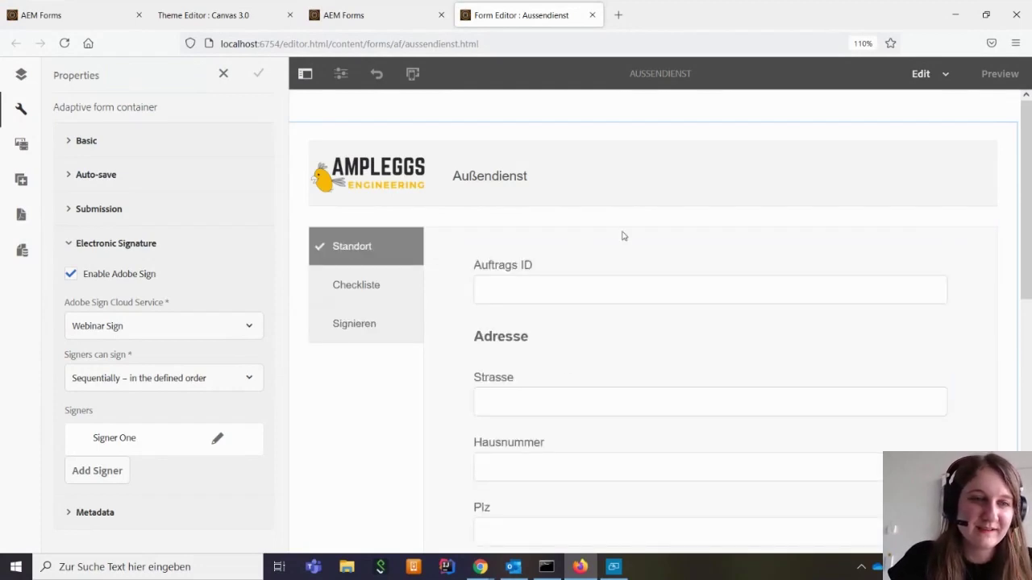
left_click(985, 77)
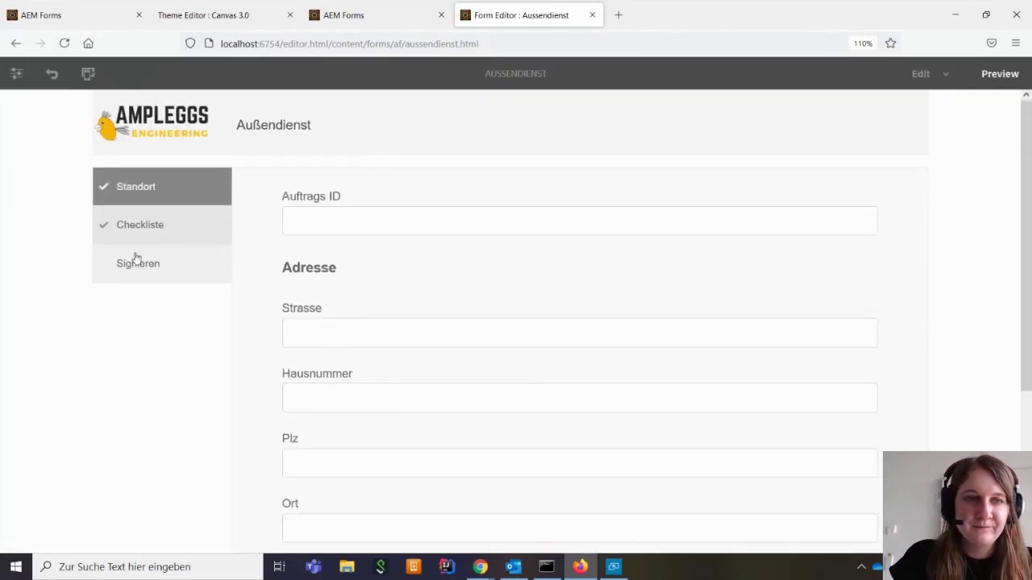
scroll(208, 367, "down", 4)
scroll(208, 366, "up", 5)
Browse the Checkliste and Standort tabs, then reload to reset the preview
right_click(146, 364)
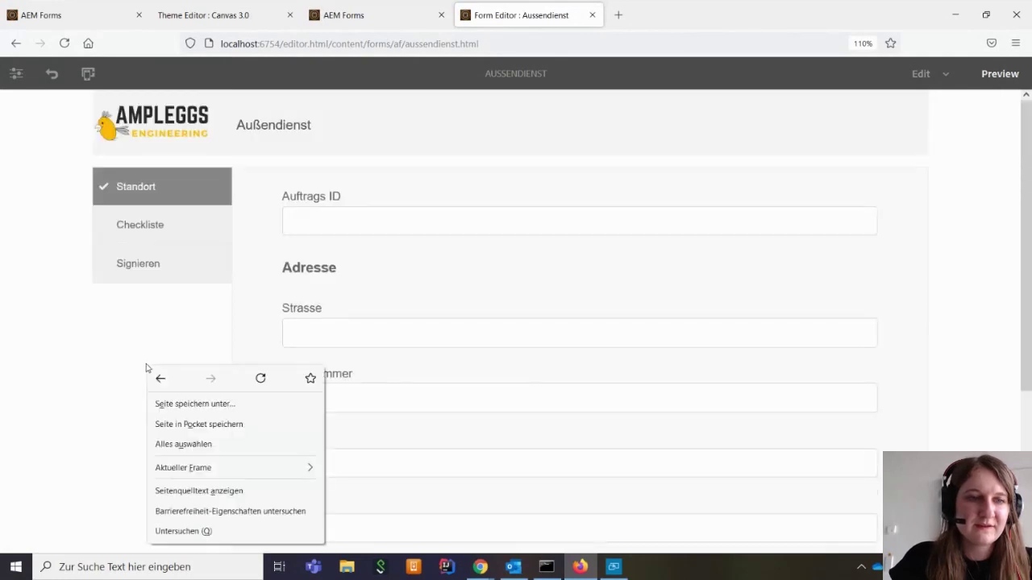
left_click(123, 397)
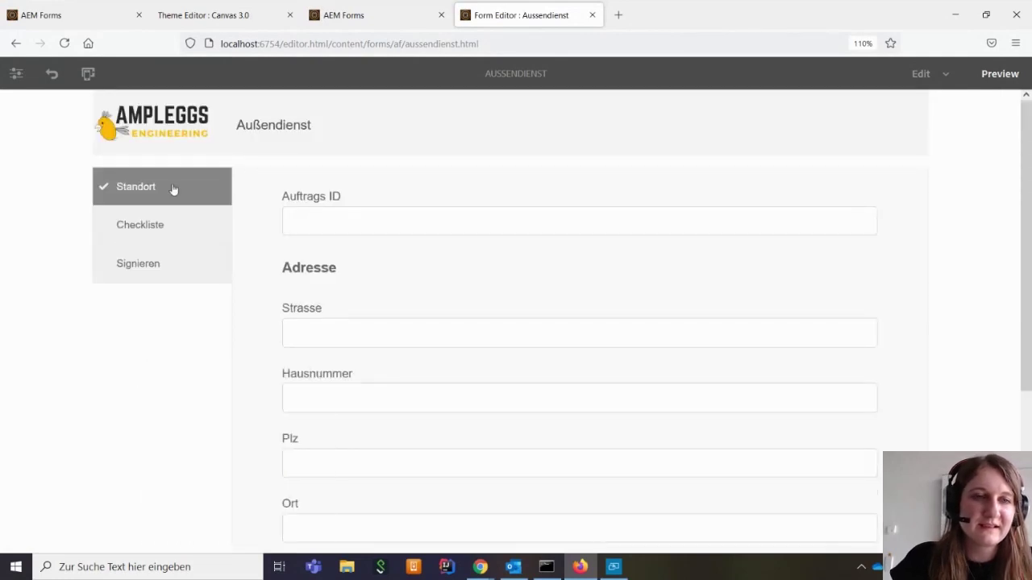
left_click(182, 226)
left_click(182, 269)
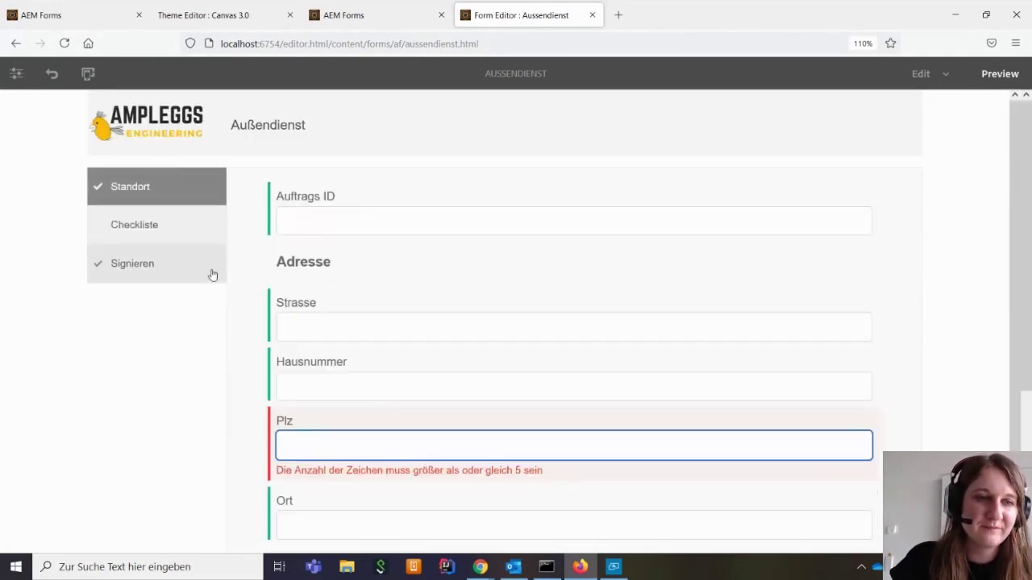
left_click(63, 44)
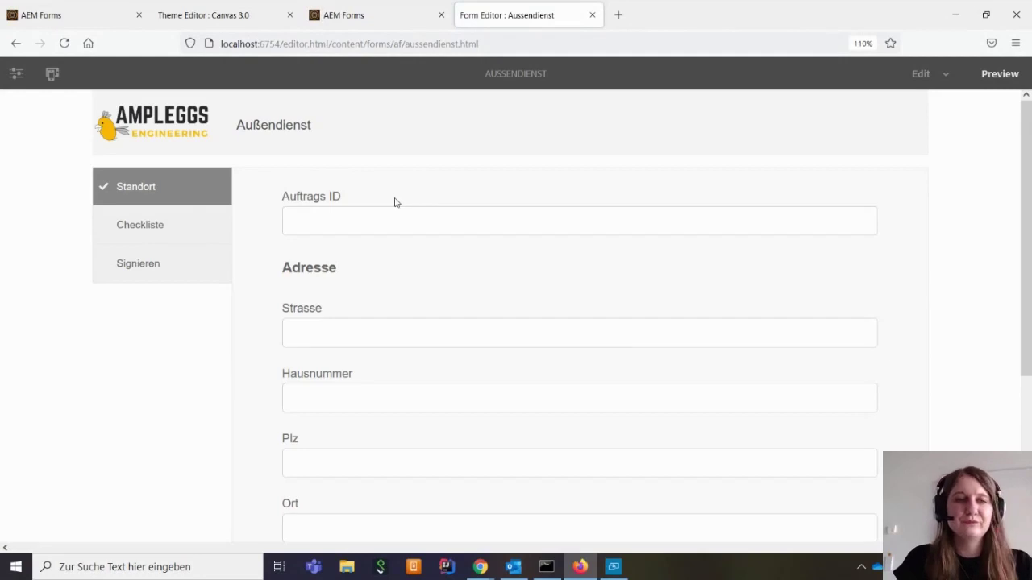
left_click(310, 224)
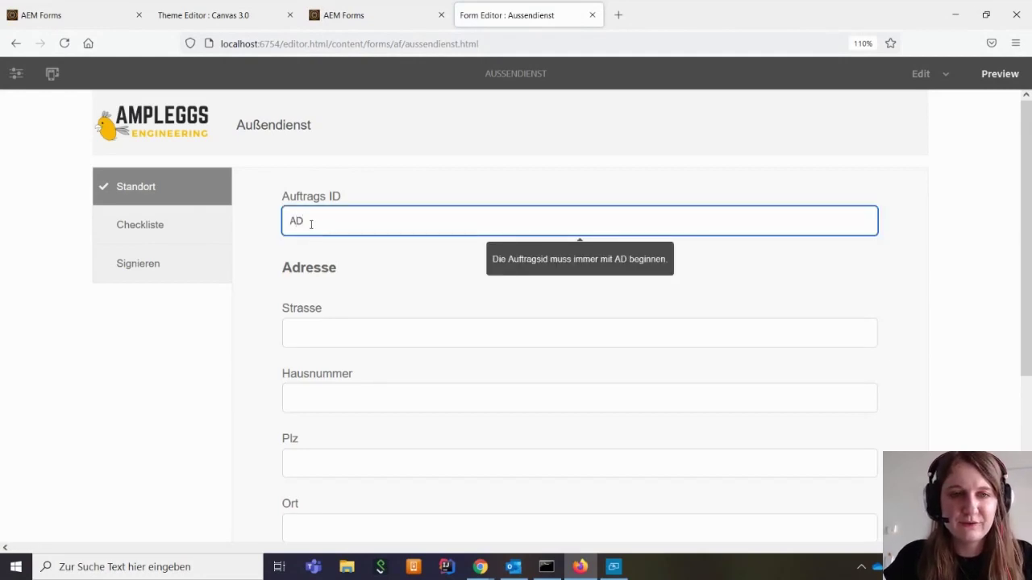
type("AD1244")
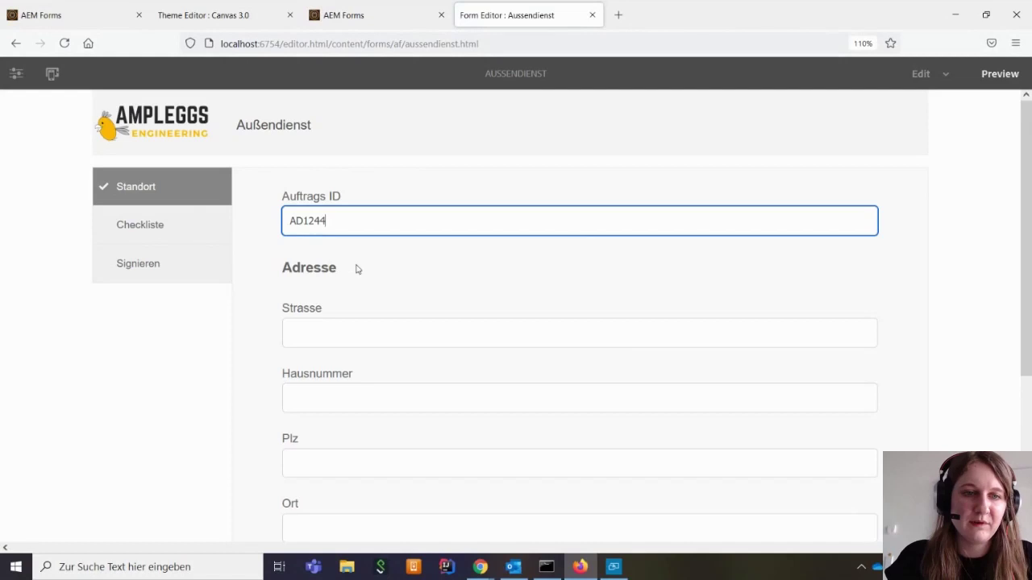
scroll(357, 270, "down", 3)
left_click(303, 195)
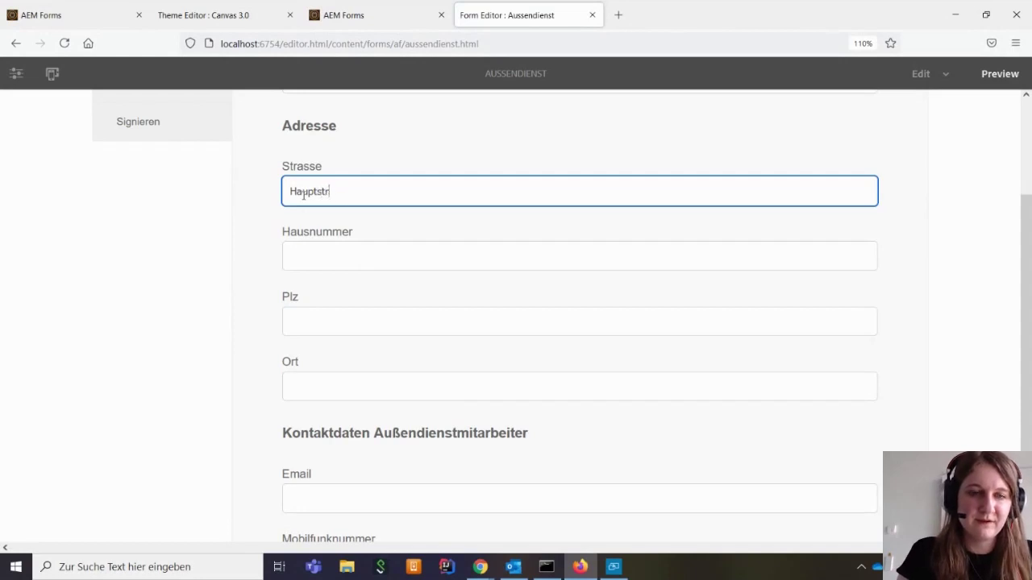
left_click(323, 265)
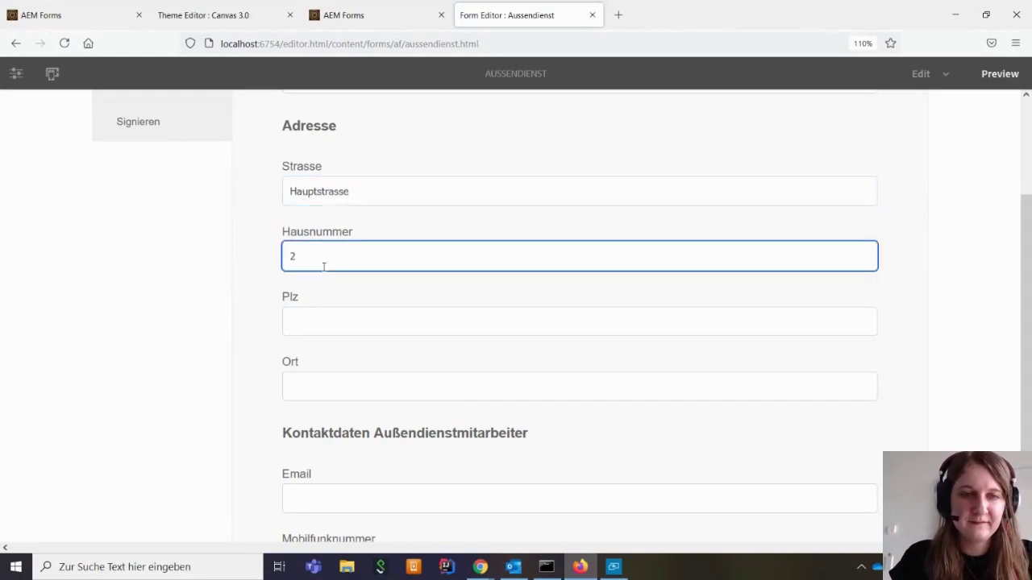
left_click(303, 323)
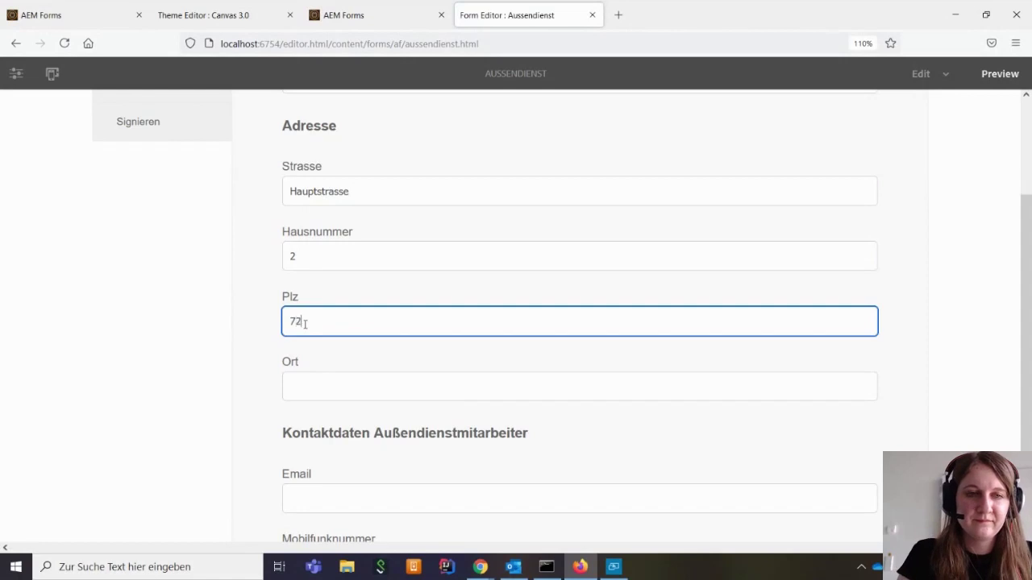
Correct the Plz to 72665, enter Ort Berlin, and fill in the worker's e-mail and mobile number
left_click(269, 320)
left_click_drag(306, 316, 312, 315)
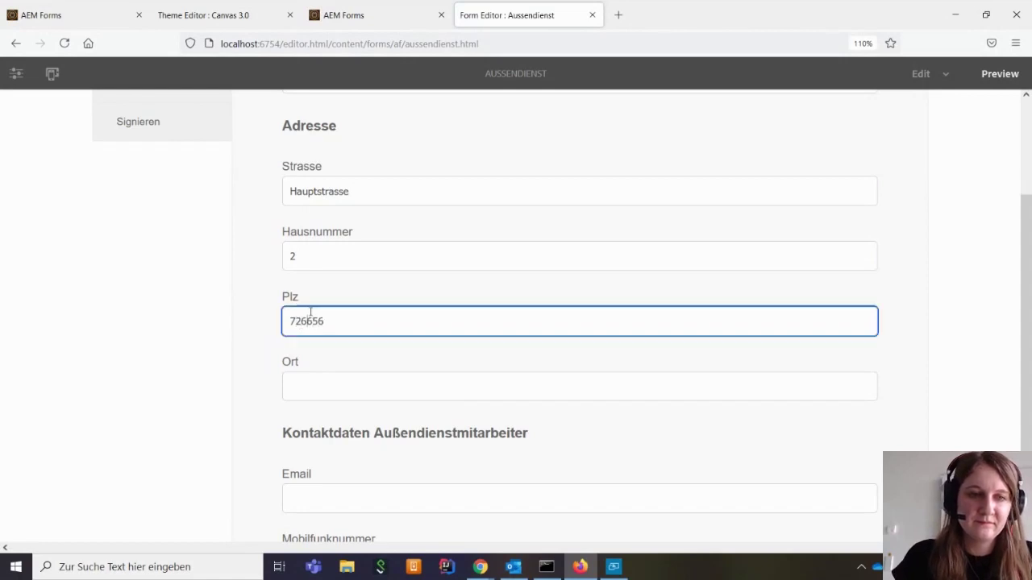
scroll(328, 318, "down", 1)
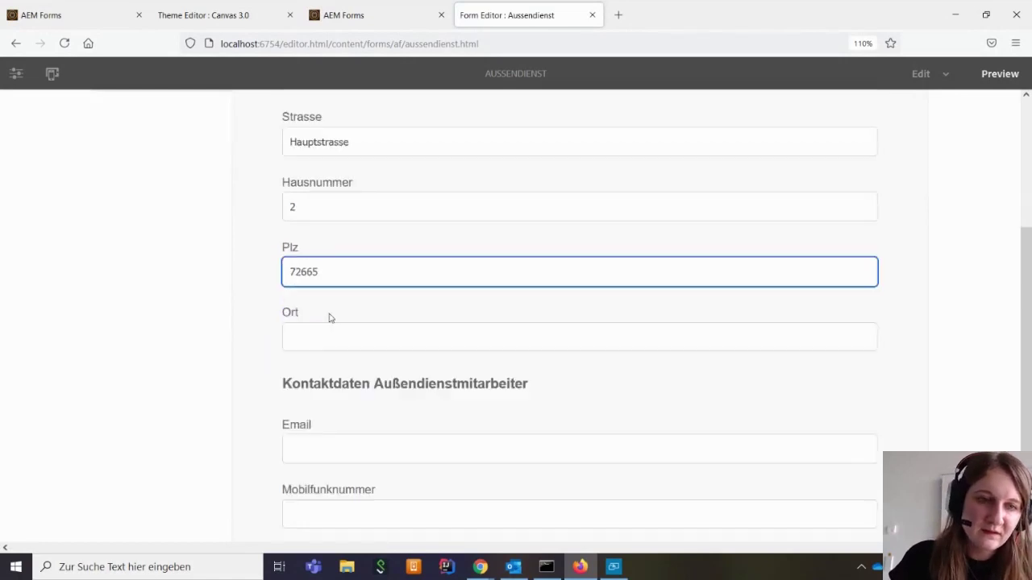
left_click(330, 314)
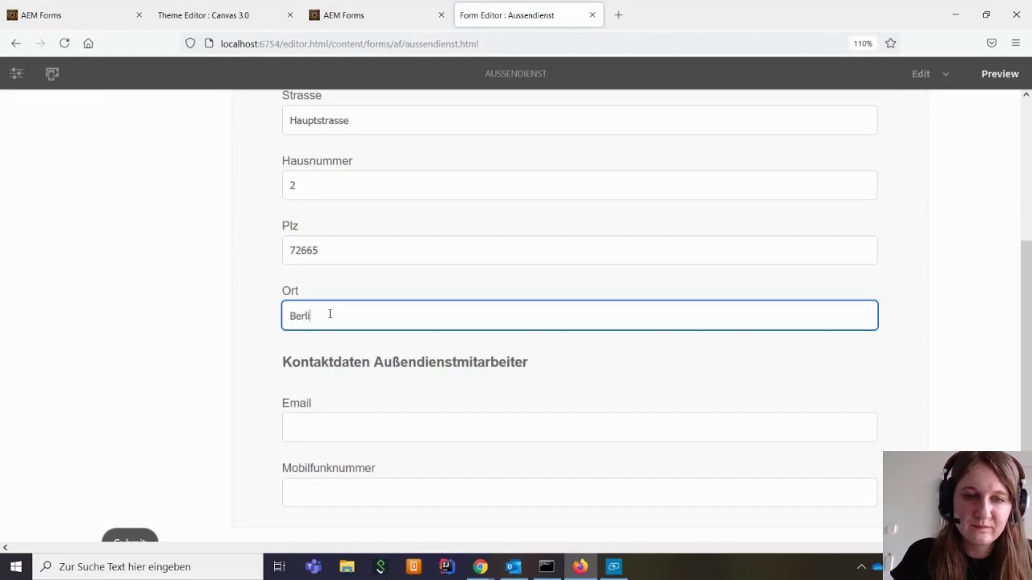
type("Berlin")
scroll(326, 318, "down", 1)
left_click(334, 411)
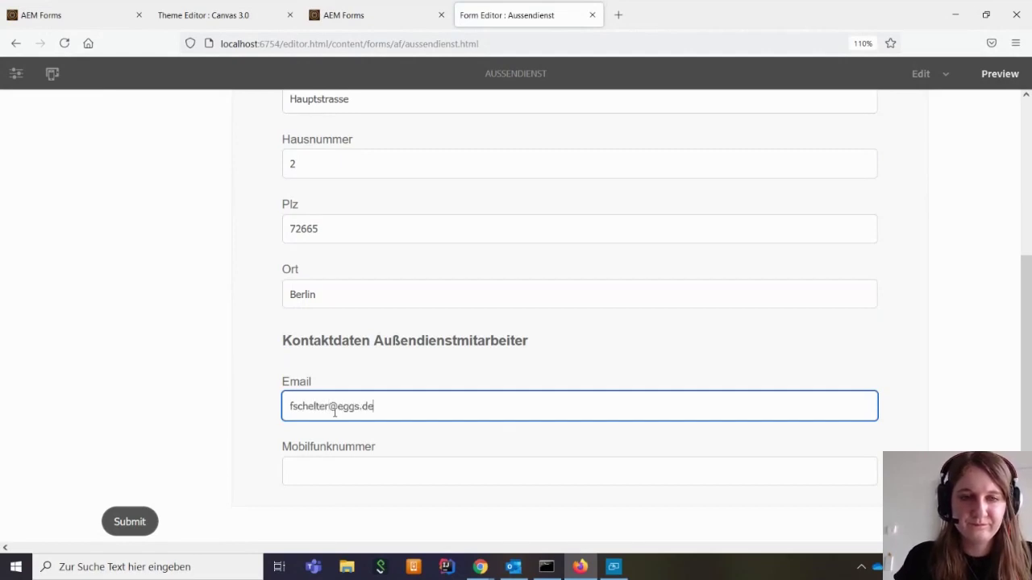
left_click(337, 460)
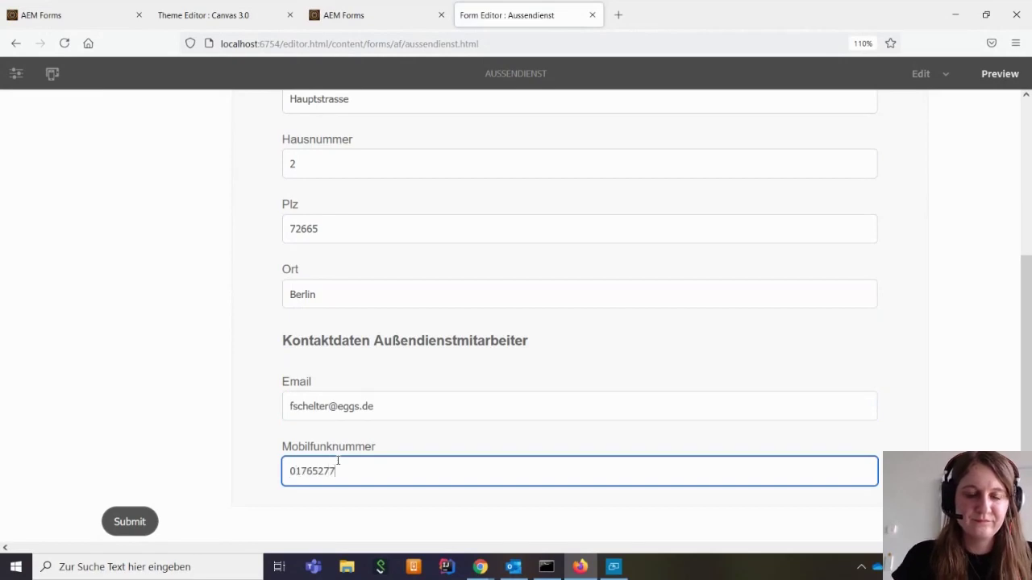
scroll(367, 258, "up", 10)
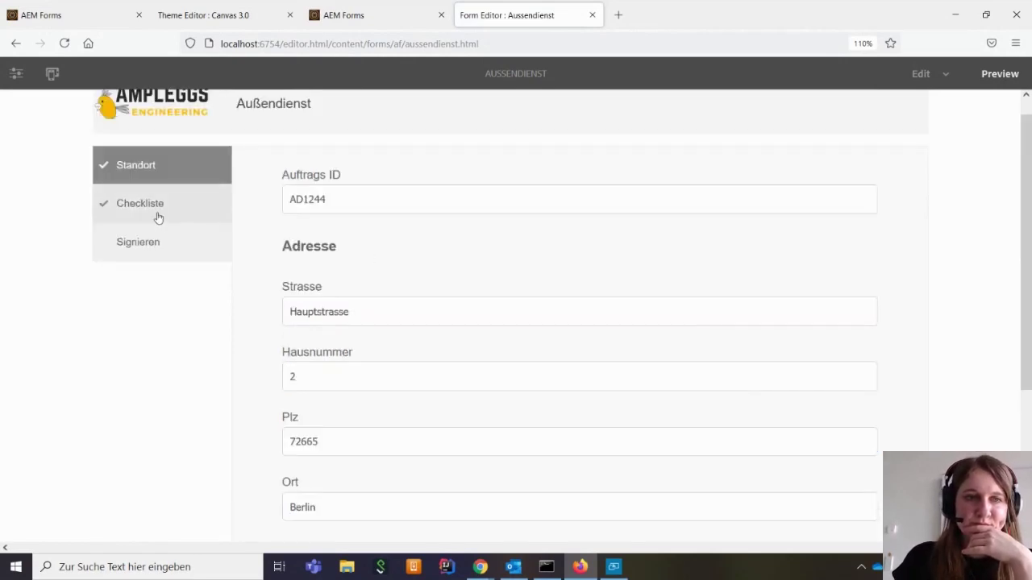
On Checkliste, set Wartung to Verdichter, Wirkungsgrad to Unter 2, and condition to in Ordnung
left_click(156, 216)
left_click(334, 255)
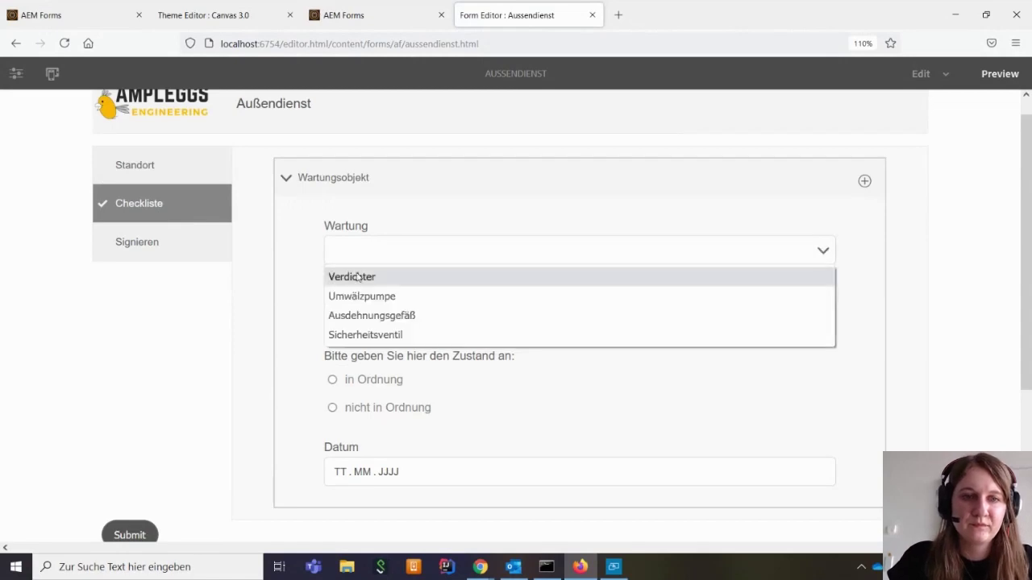
left_click(355, 276)
left_click(378, 315)
left_click(407, 342)
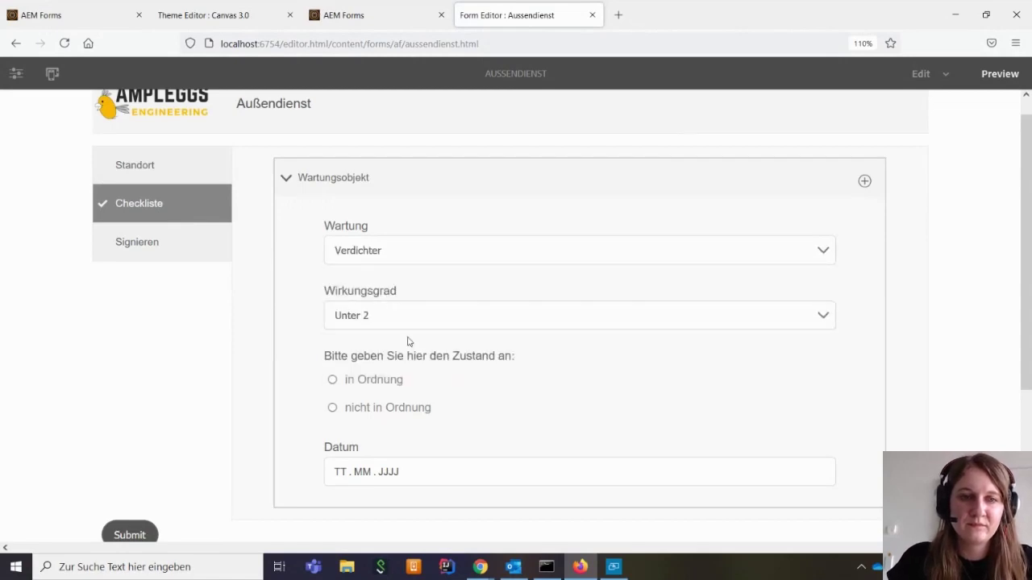
left_click(332, 380)
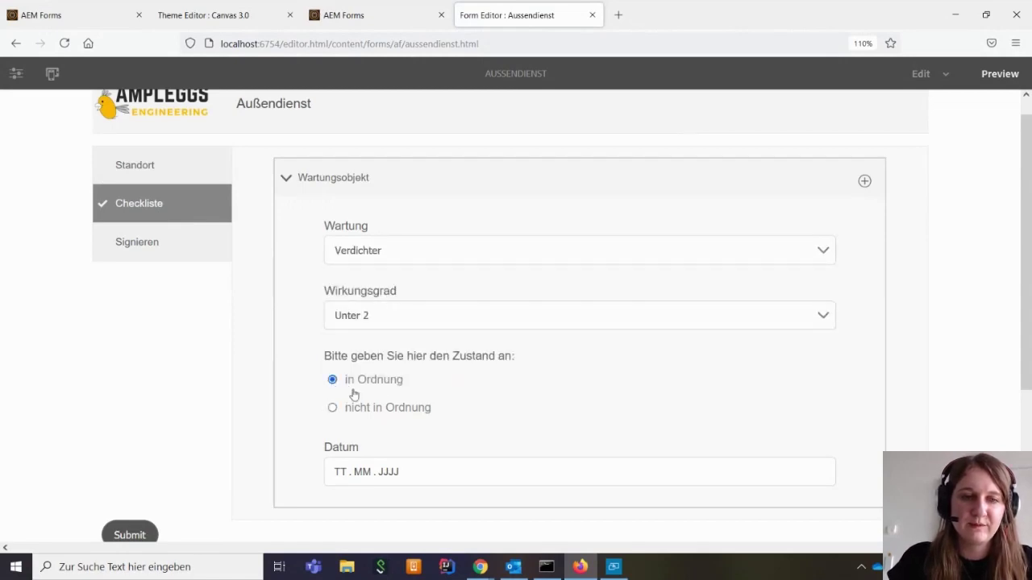
left_click(332, 408)
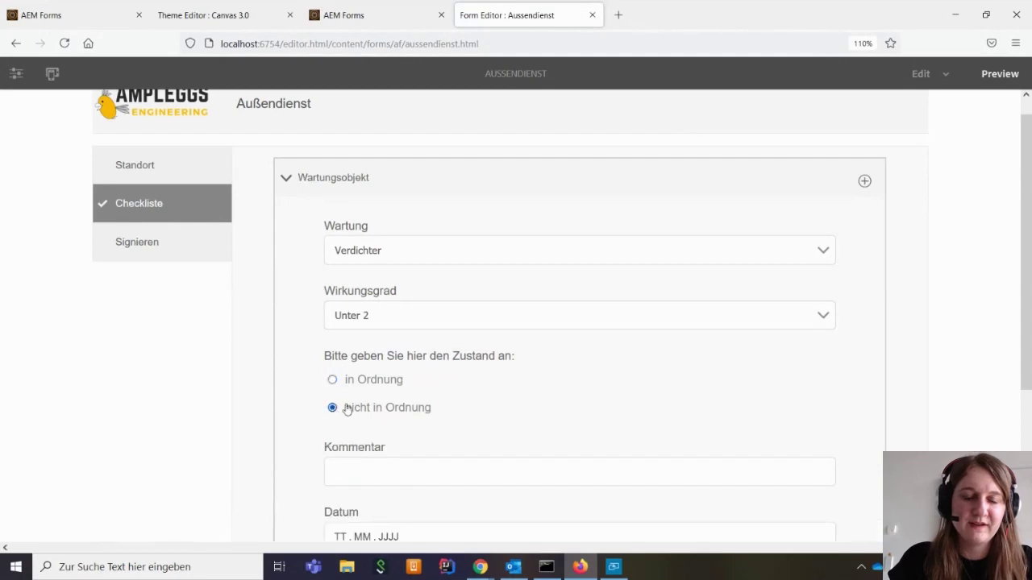
scroll(530, 301, "down", 3)
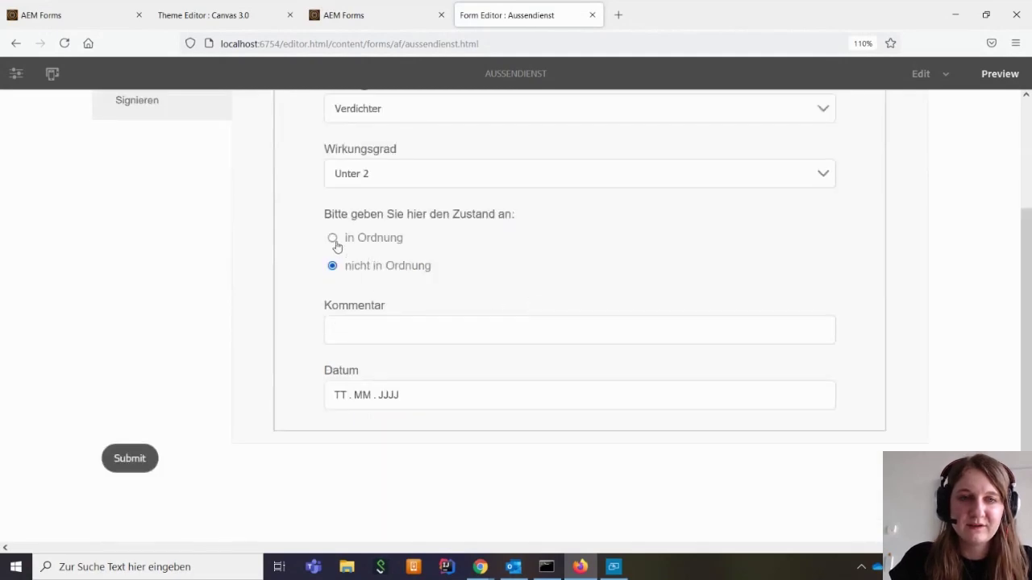
left_click(332, 238)
left_click(332, 267)
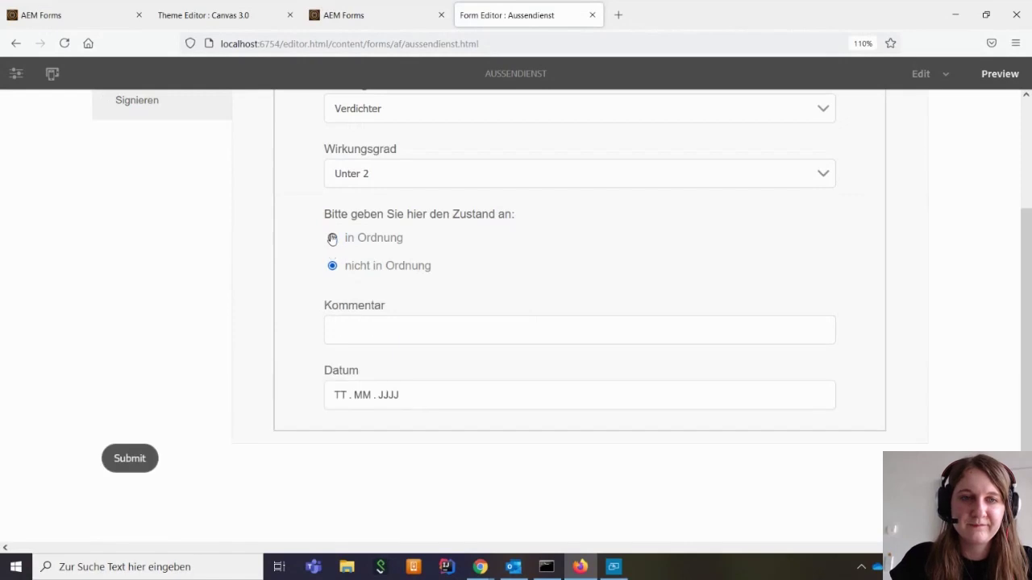
left_click(332, 237)
left_click(332, 267)
left_click(332, 238)
left_click(332, 264)
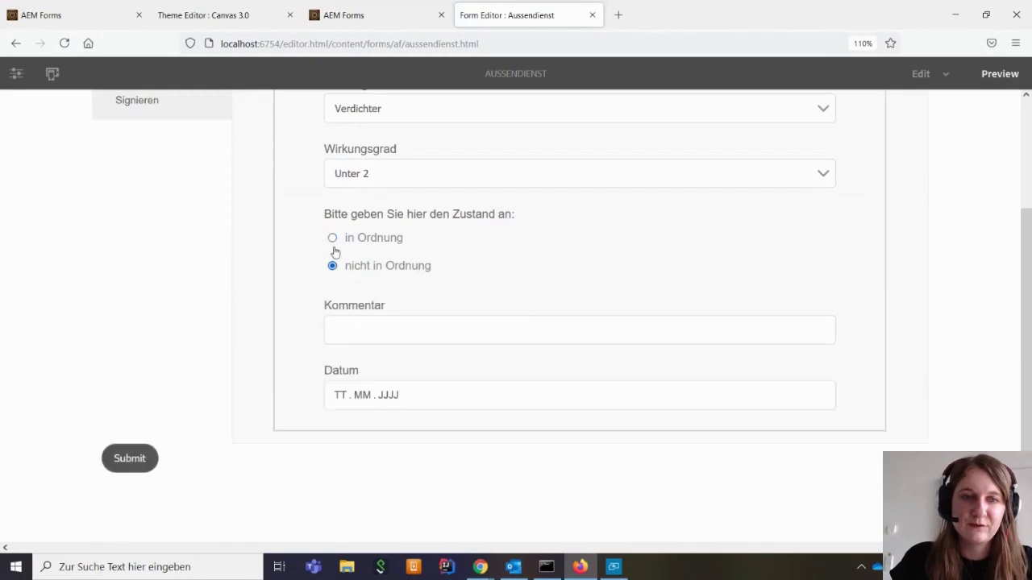
left_click(332, 239)
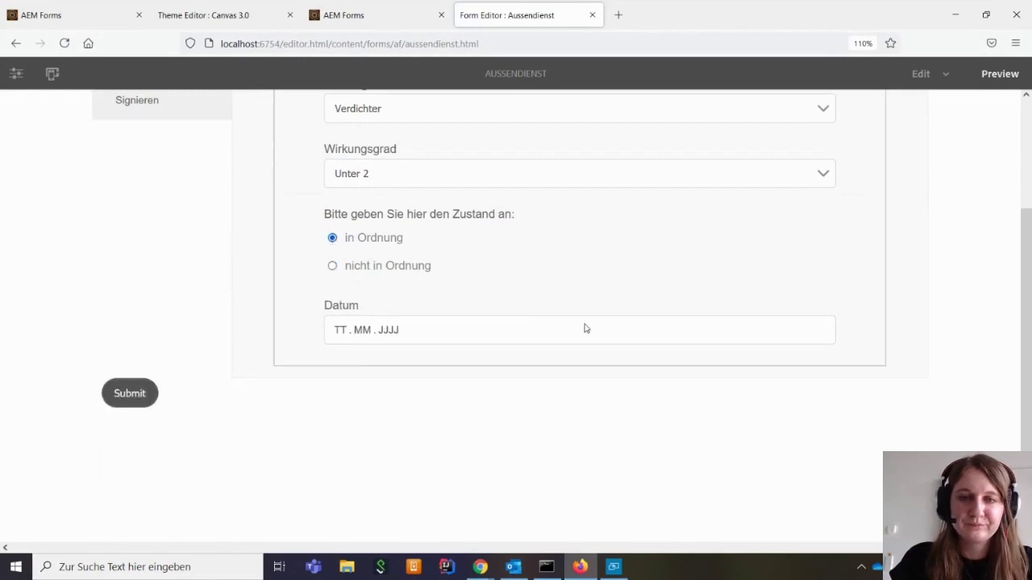
Set Datum to 20.07.2021, review the Standort entries, and return to Checkliste
left_click(342, 331)
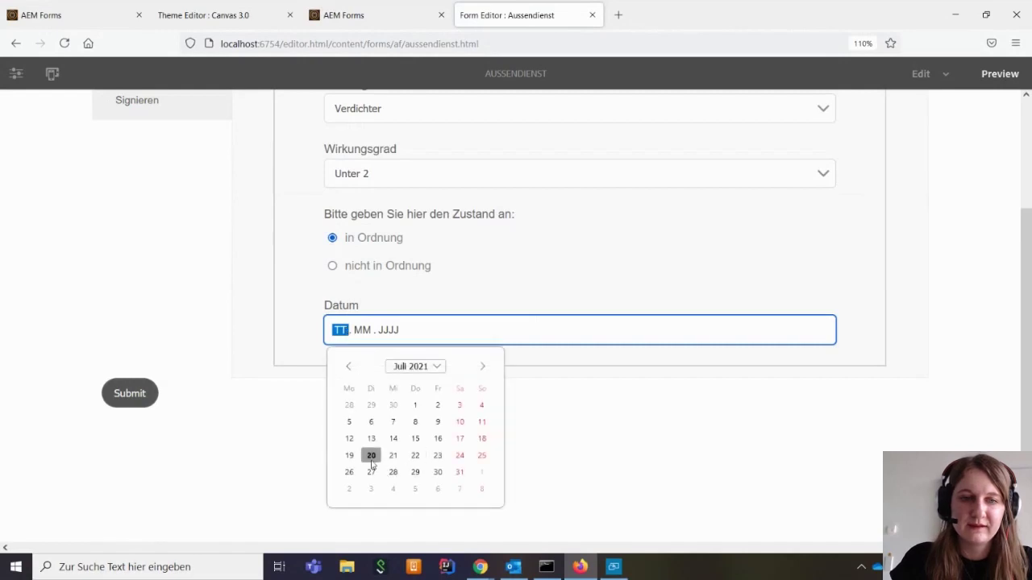
left_click(373, 456)
scroll(236, 326, "up", 2)
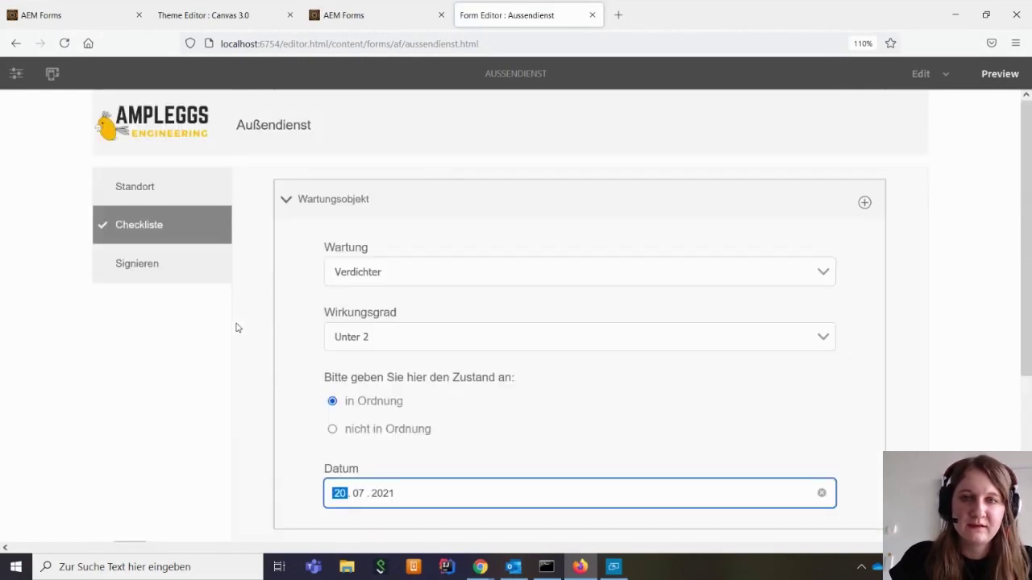
left_click(184, 194)
scroll(586, 332, "down", 3)
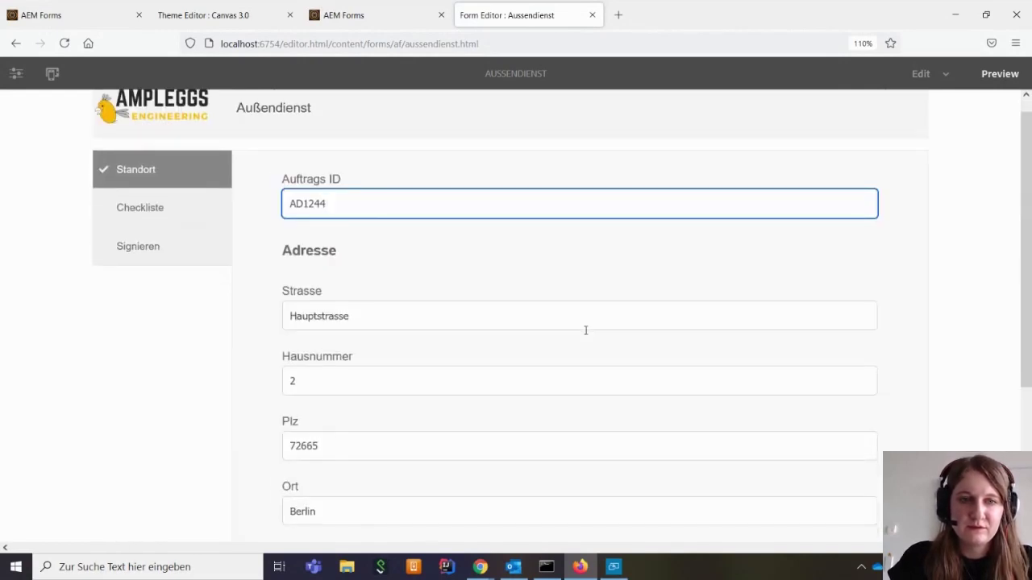
scroll(586, 335, "up", 3)
left_click(198, 233)
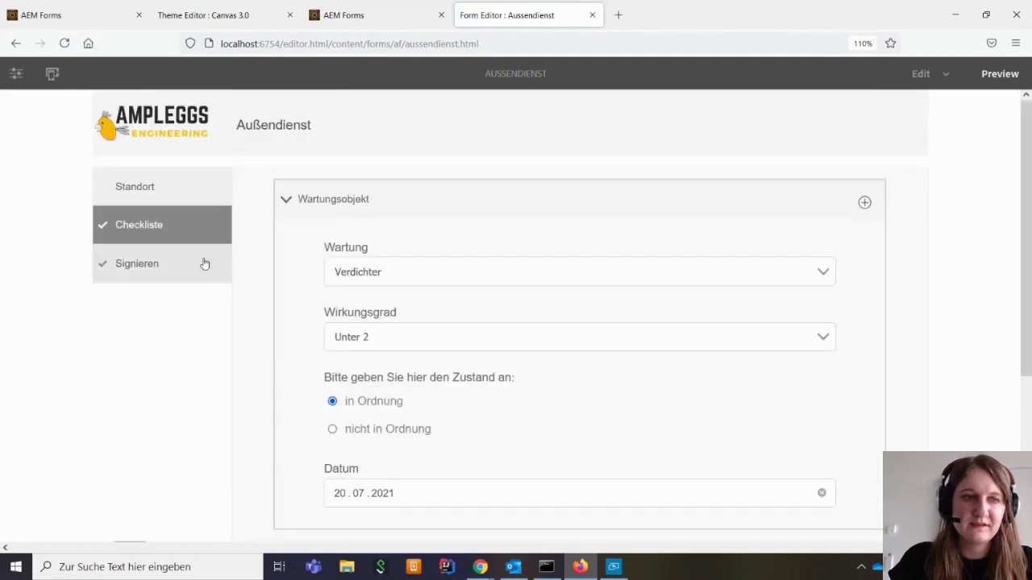
Go to Signieren, dismiss the cookie notice, and scroll the Adobe Sign document to page 2's Signatur field
left_click(150, 267)
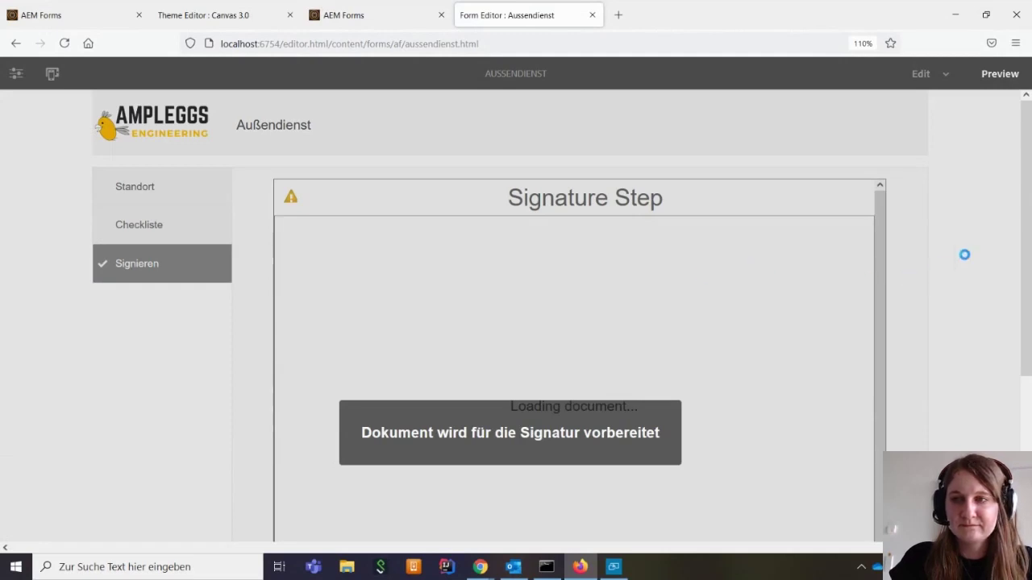
scroll(967, 245, "down", 2)
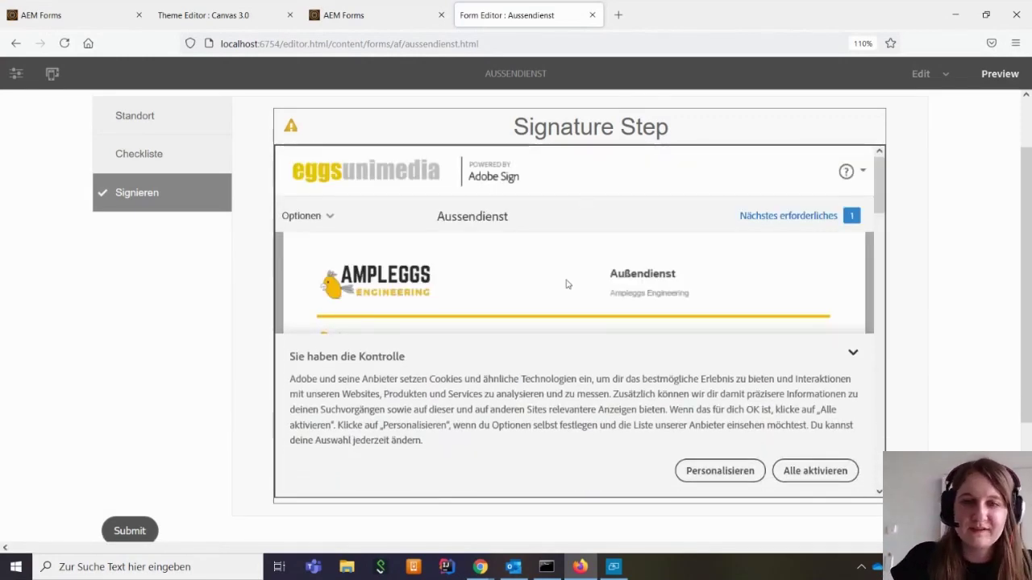
left_click(852, 352)
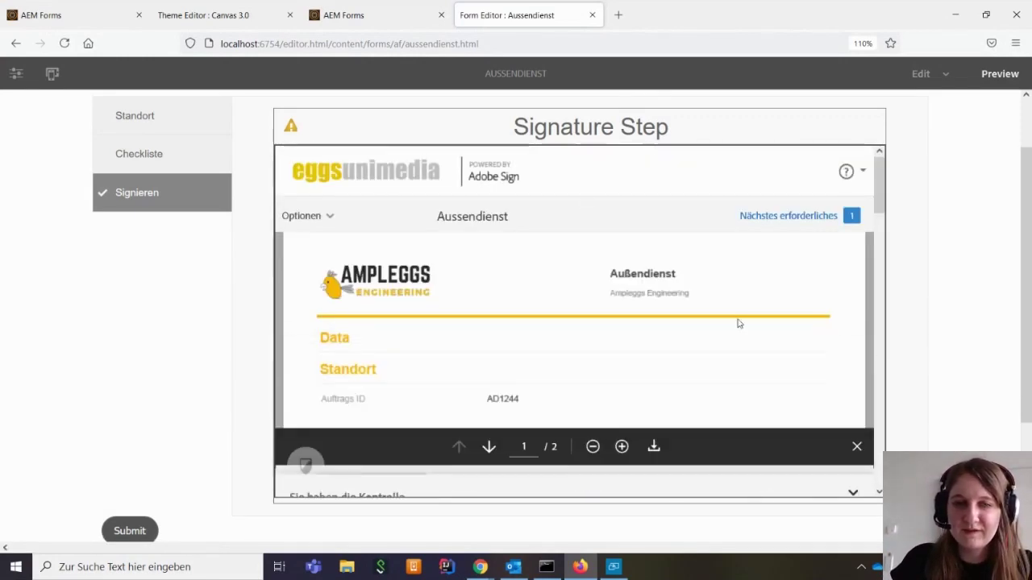
scroll(622, 334, "down", 3)
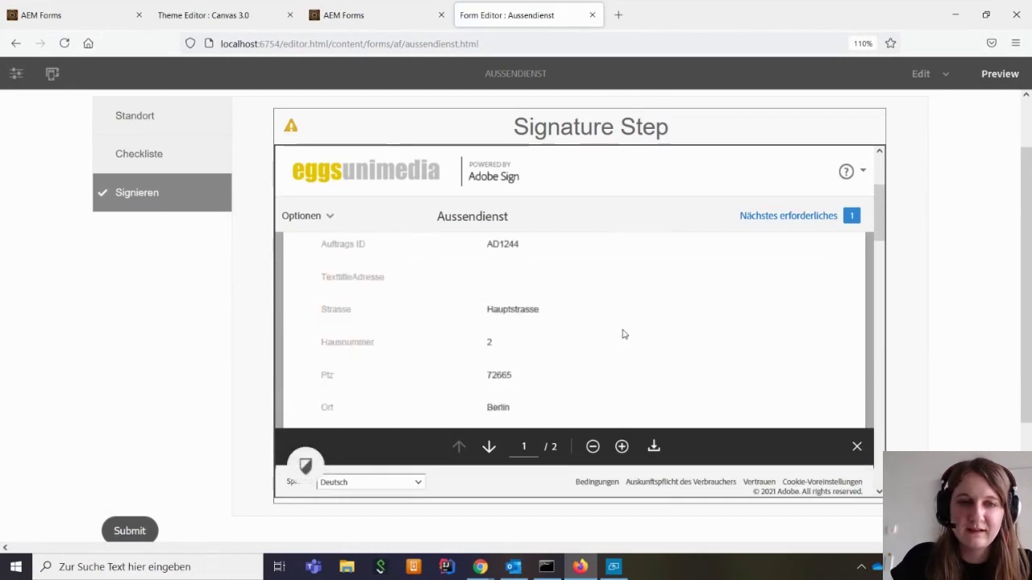
scroll(379, 333, "down", 2)
scroll(532, 353, "down", 4)
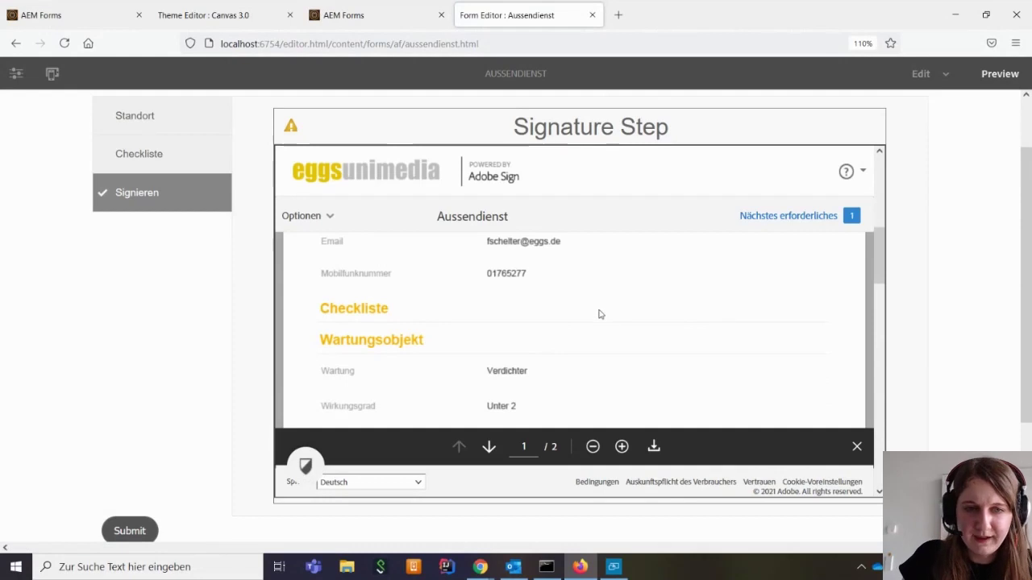
scroll(600, 314, "down", 10)
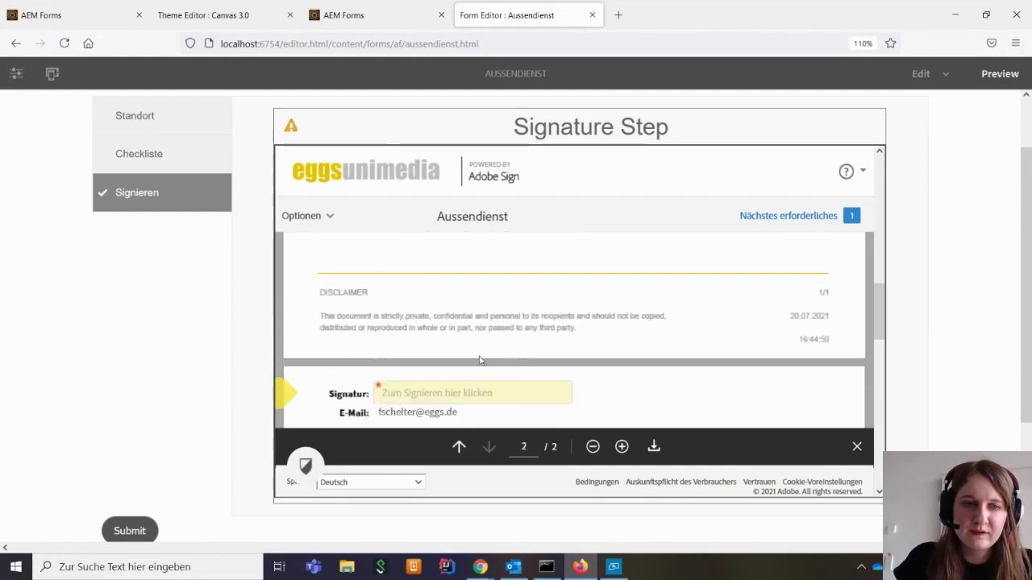
scroll(435, 359, "down", 1)
scroll(690, 347, "up", 12)
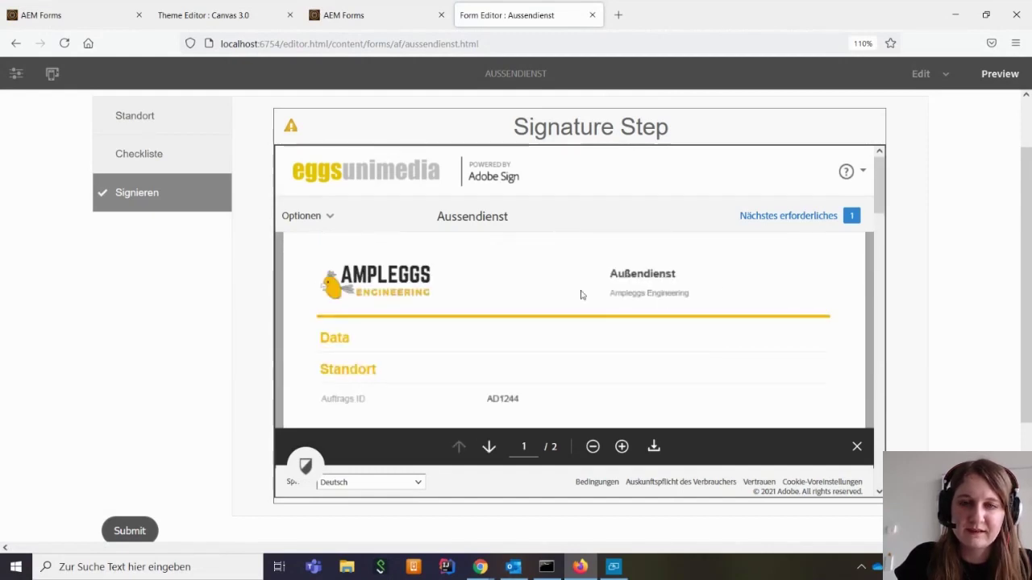
scroll(480, 322, "down", 10)
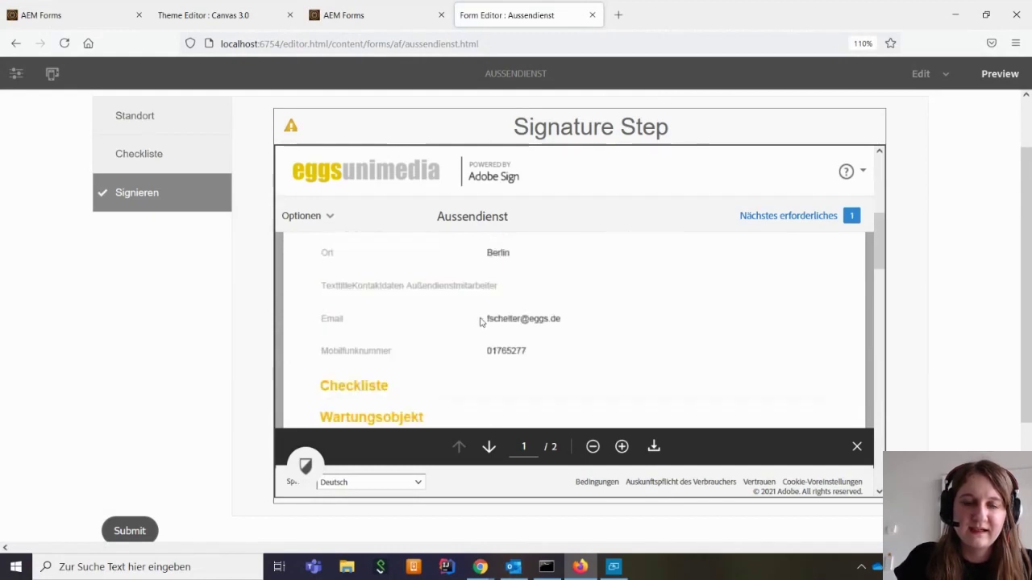
scroll(554, 326, "down", 6)
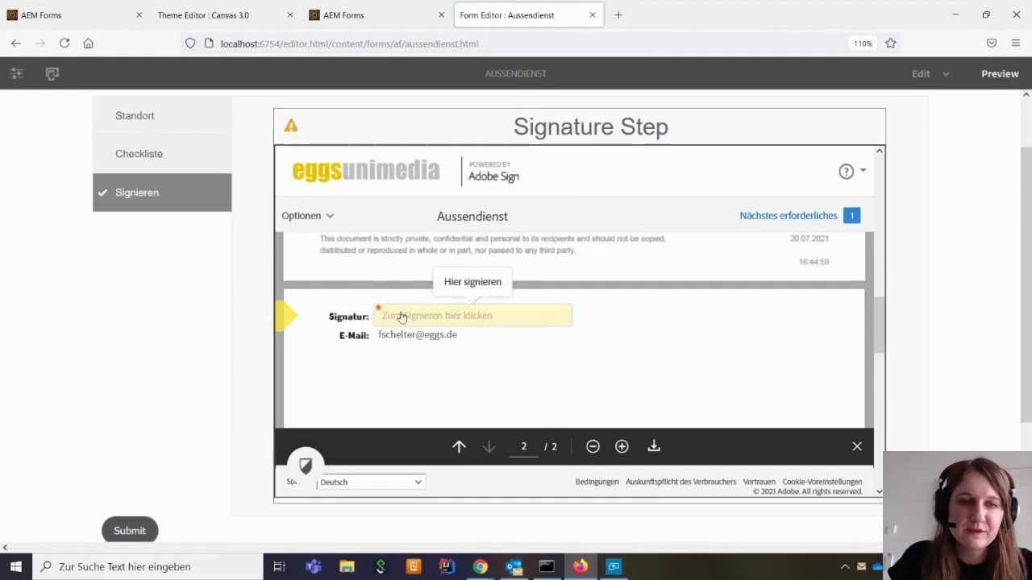
Open the Signatur field and choose the Mobilgerät signing method
left_click(459, 320)
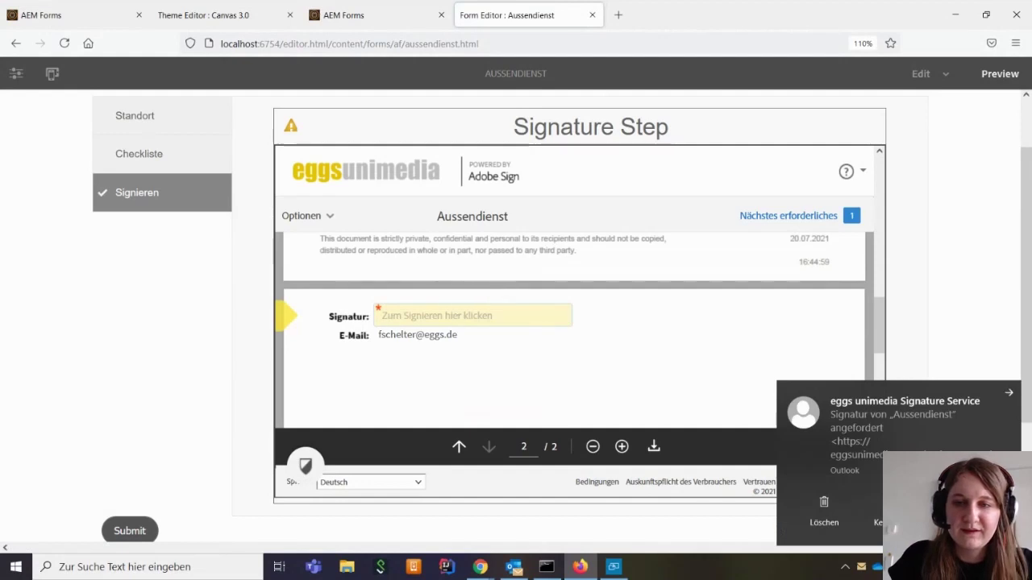
left_click(395, 315)
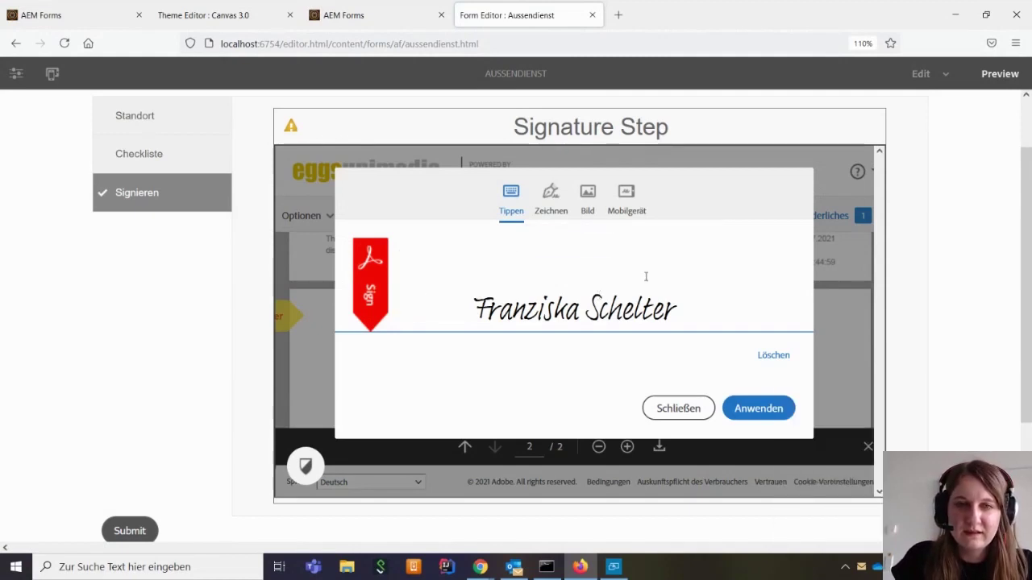
left_click(550, 203)
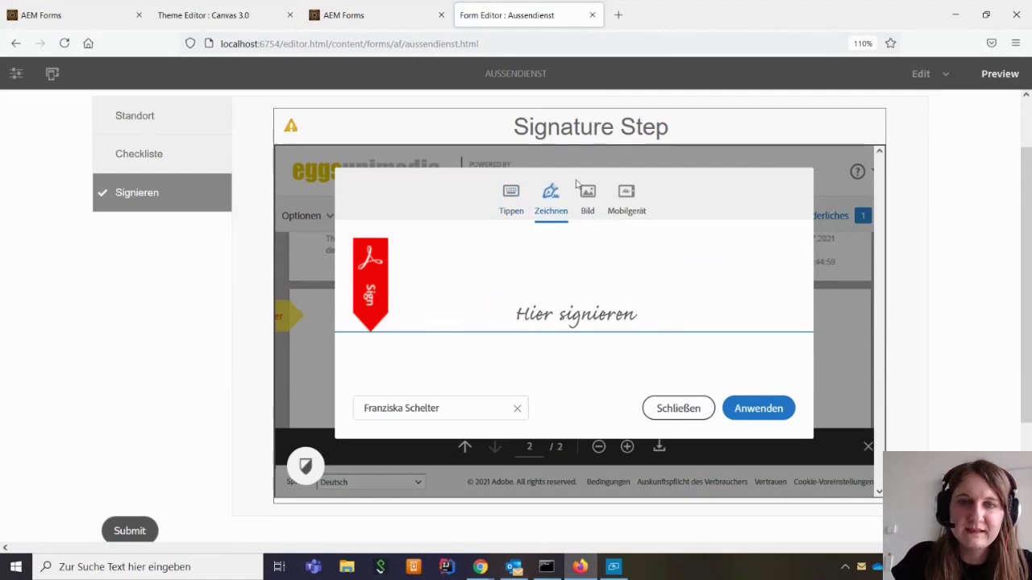
left_click(594, 206)
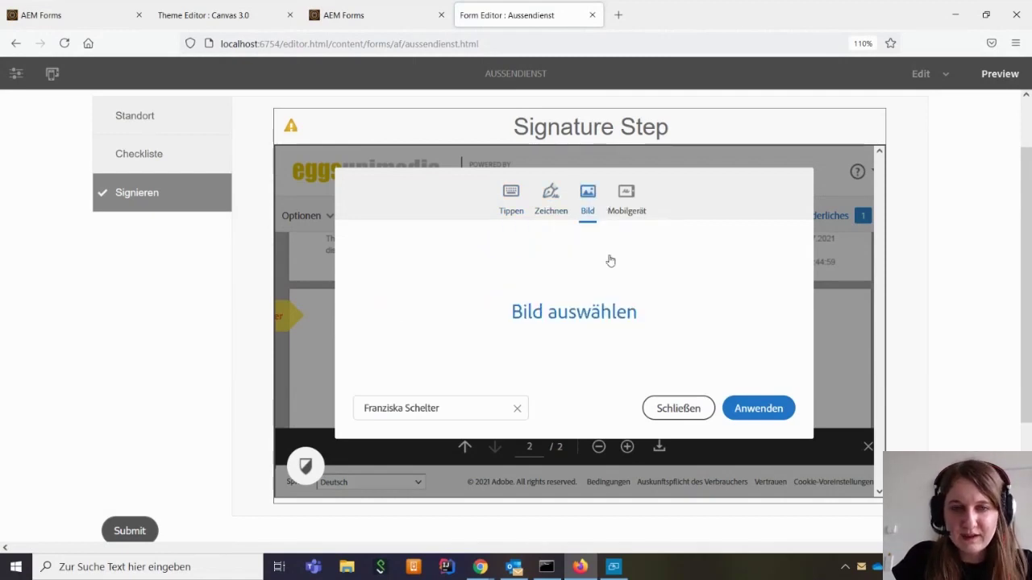
left_click(627, 205)
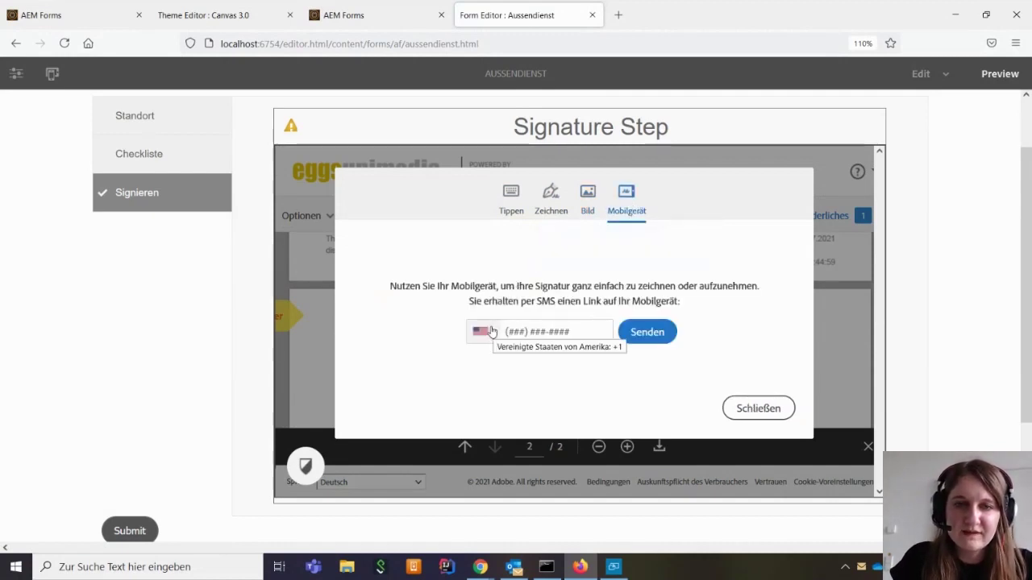
Send the signing link by SMS to the pasted Deutschland mobile number, then maximize the Connect window
left_click(491, 332)
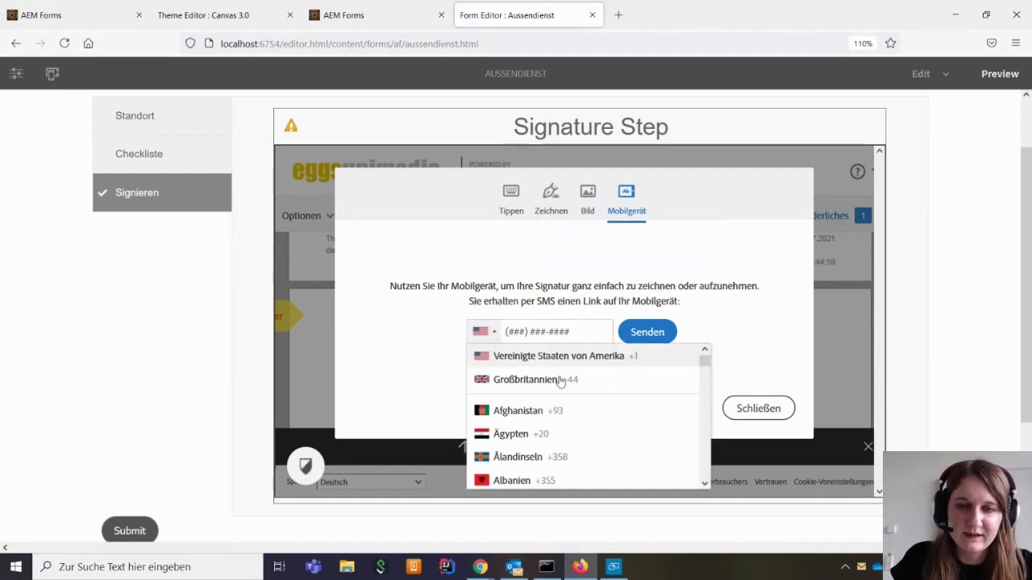
scroll(568, 386, "down", 10)
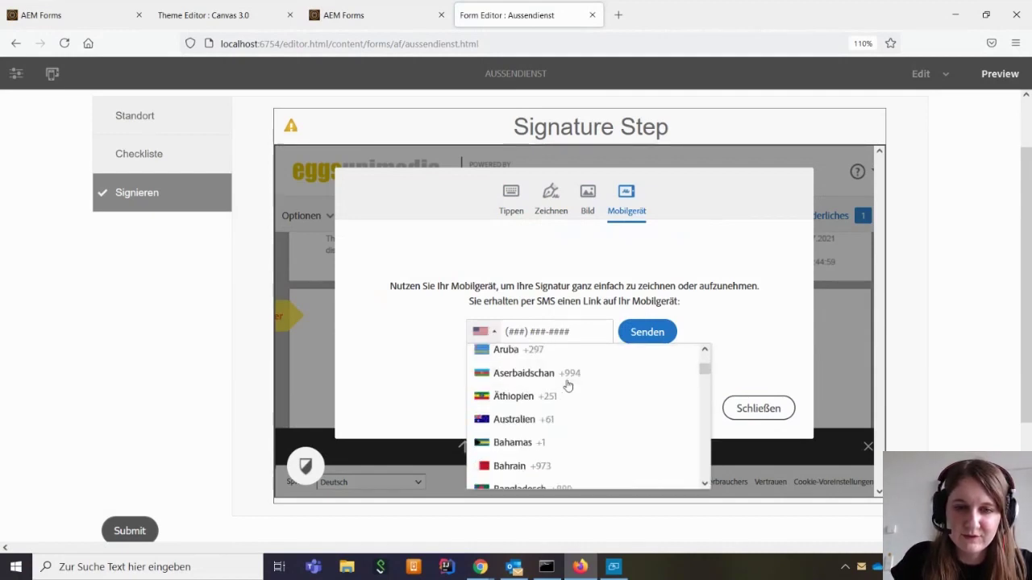
scroll(567, 386, "down", 10)
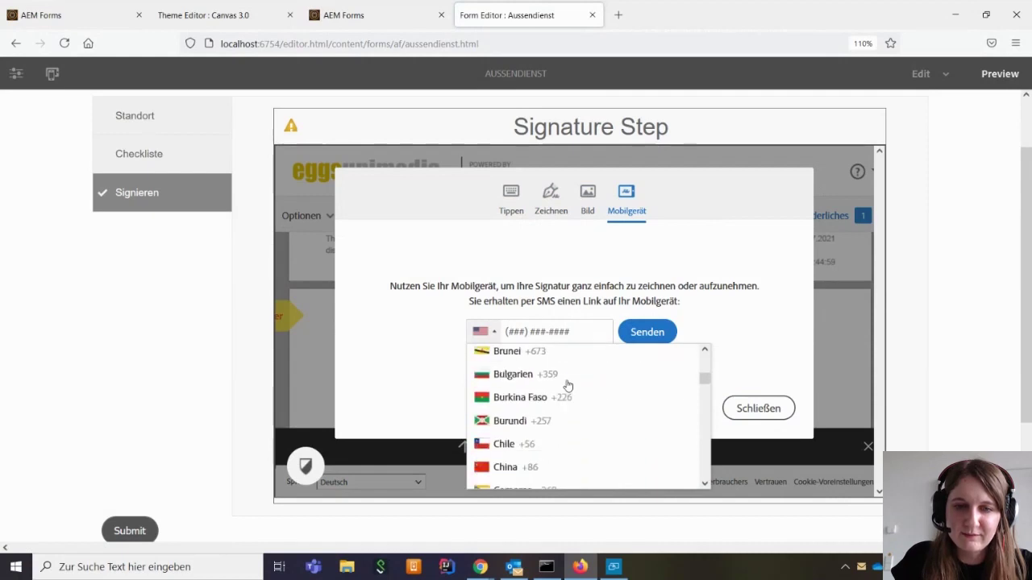
scroll(567, 386, "down", 5)
scroll(568, 385, "up", 2)
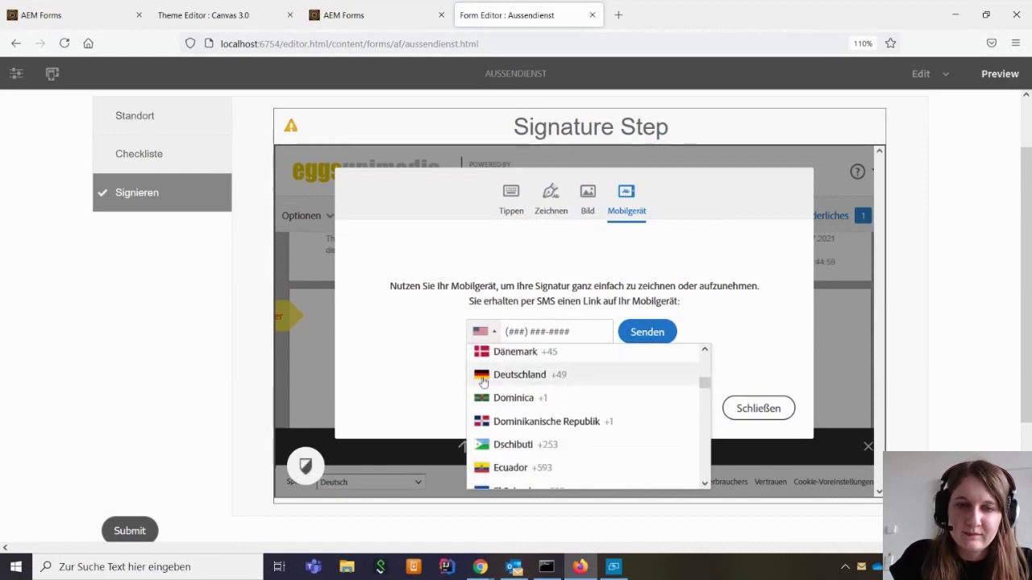
left_click(568, 385)
key("ctrl+v")
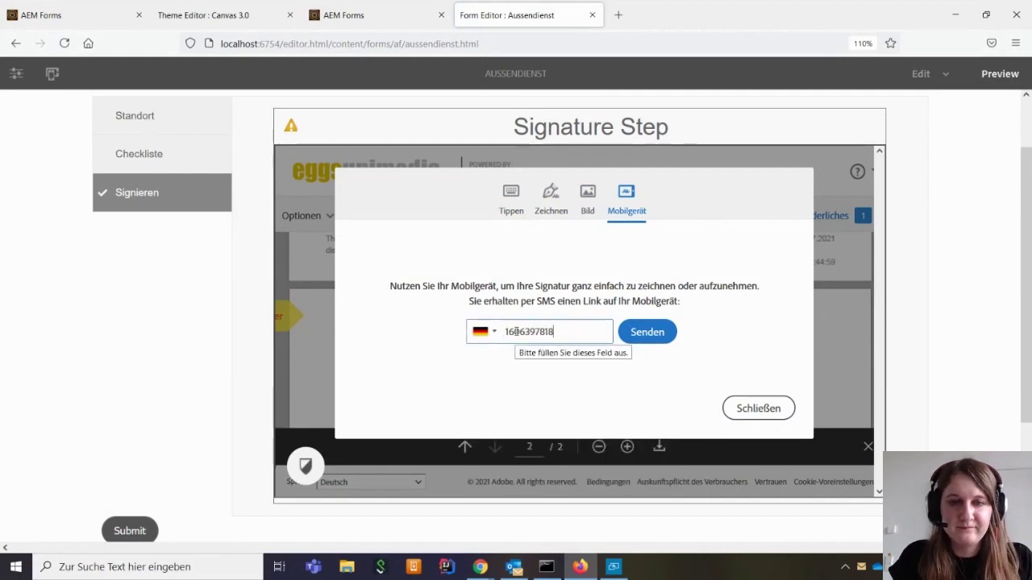
left_click(658, 332)
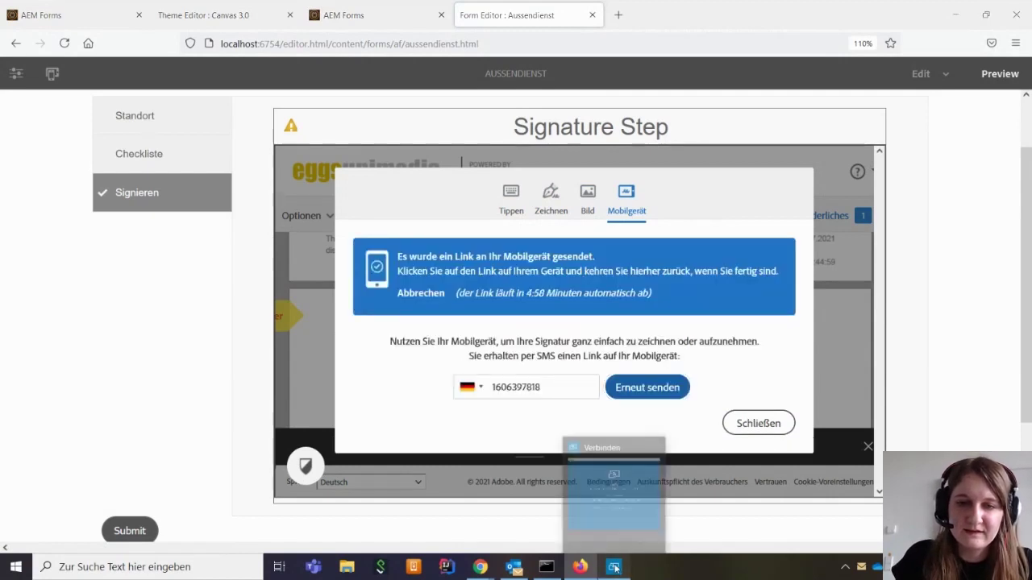
left_click(613, 566)
left_click(835, 26)
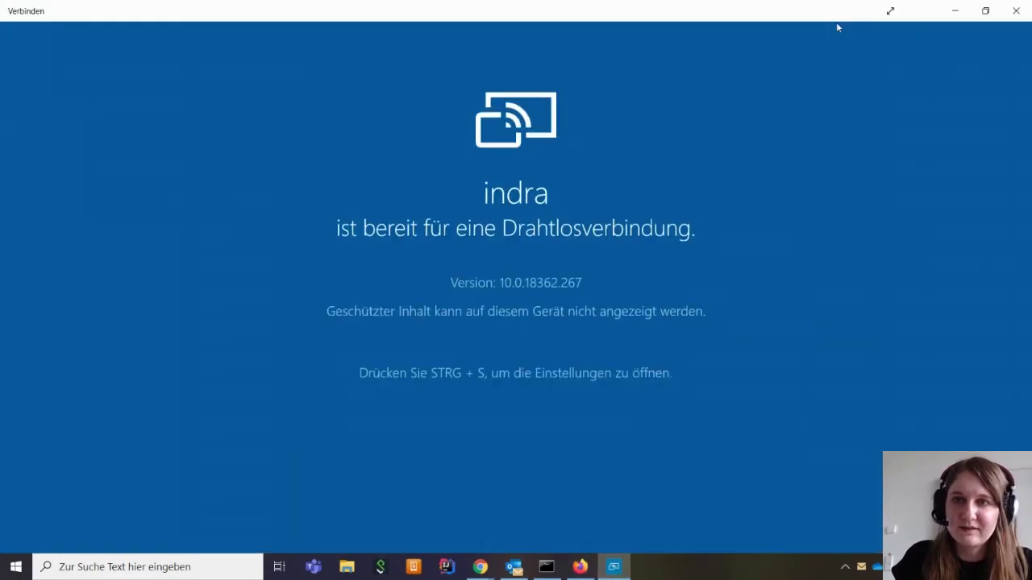